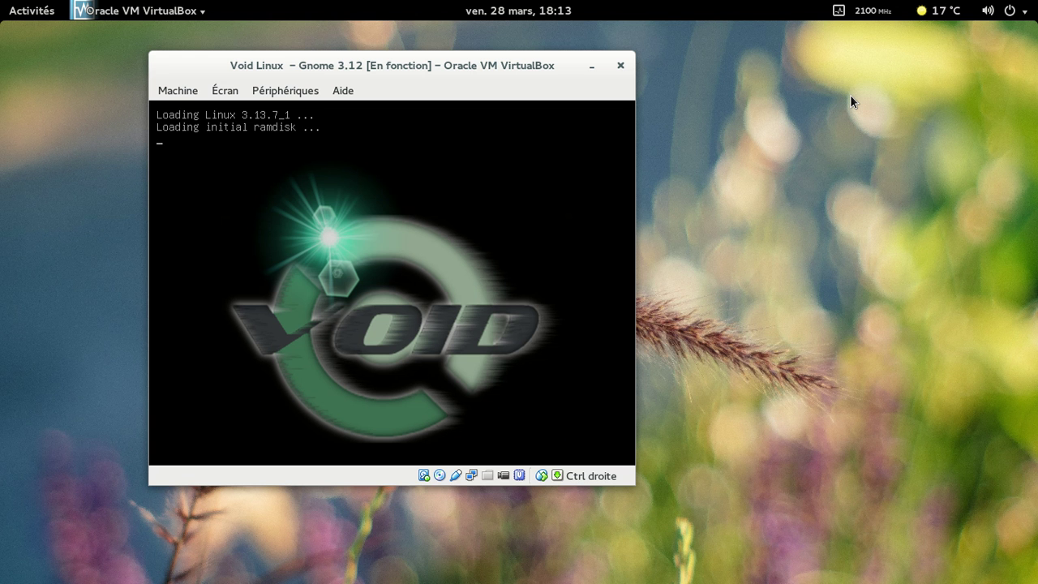
# Step: Switch the booting Void Linux VirtualBox window to fullscreen with Right Ctrl+F
pyautogui.press('Control_R+f')
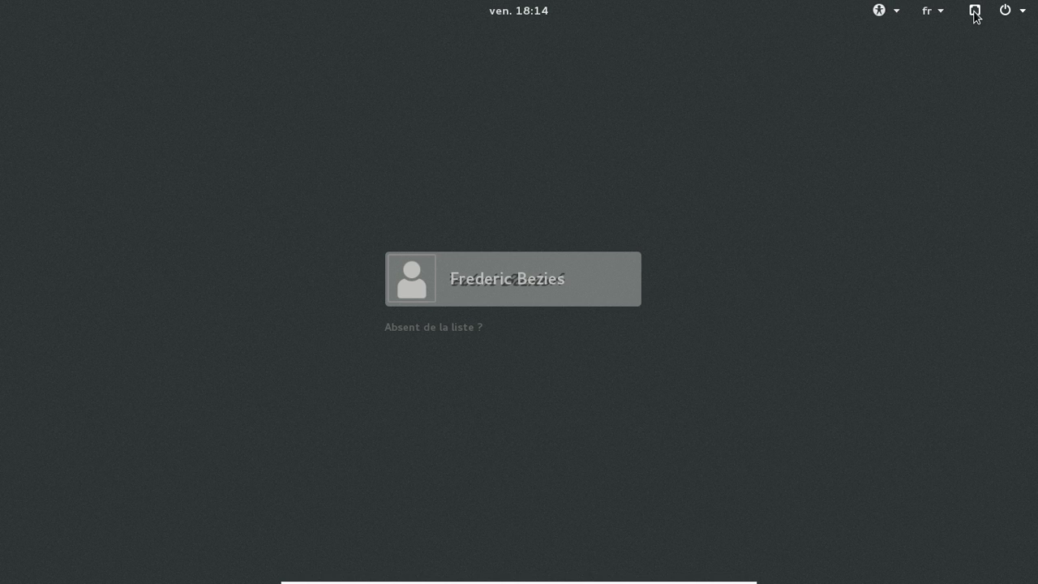
# Step: Select the user account, check the GNOME session, and enter the account password
pyautogui.click(589, 287)
pyautogui.click(532, 377)
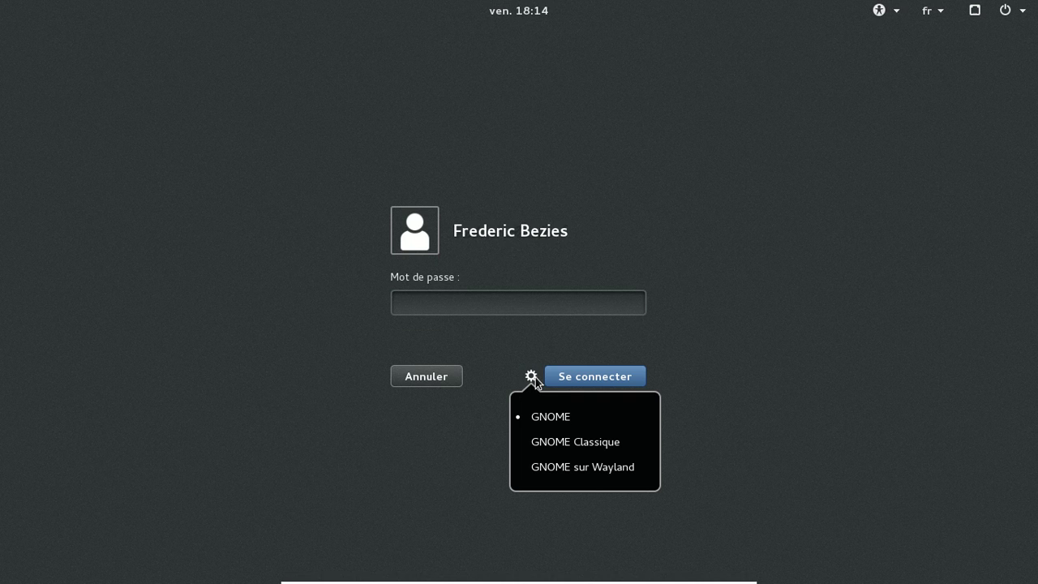
pyautogui.click(498, 304)
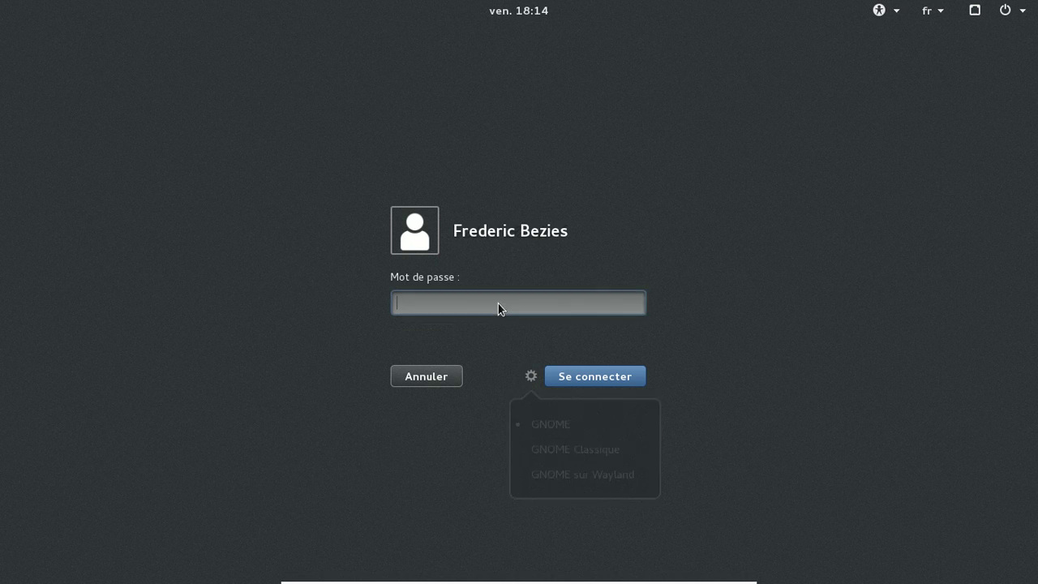
pyautogui.write('********')
pyautogui.press('Return')
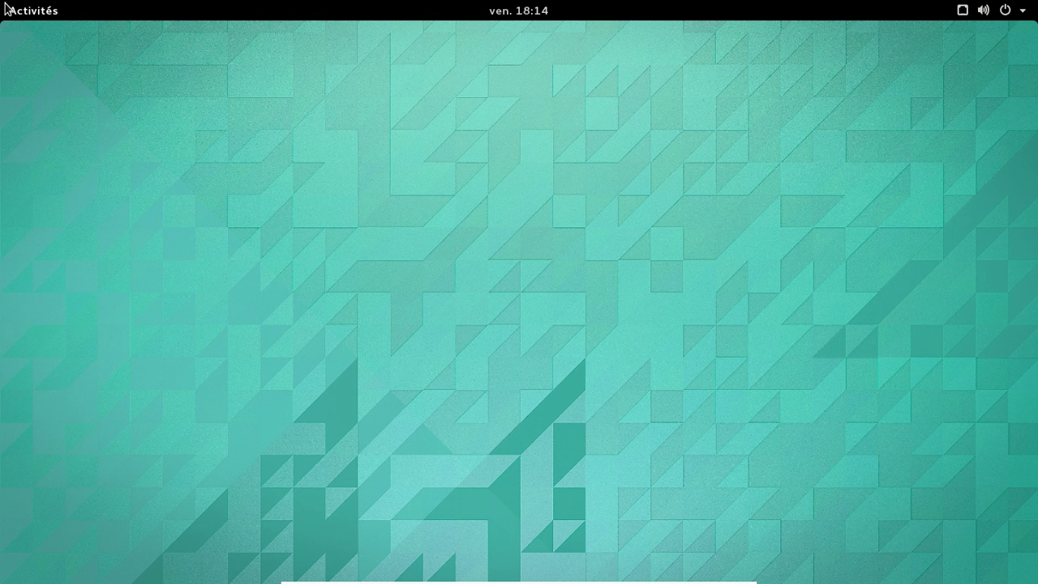
# Step: Search 'twe' in Activités and launch Outil de personnalisation
pyautogui.click(25, 16)
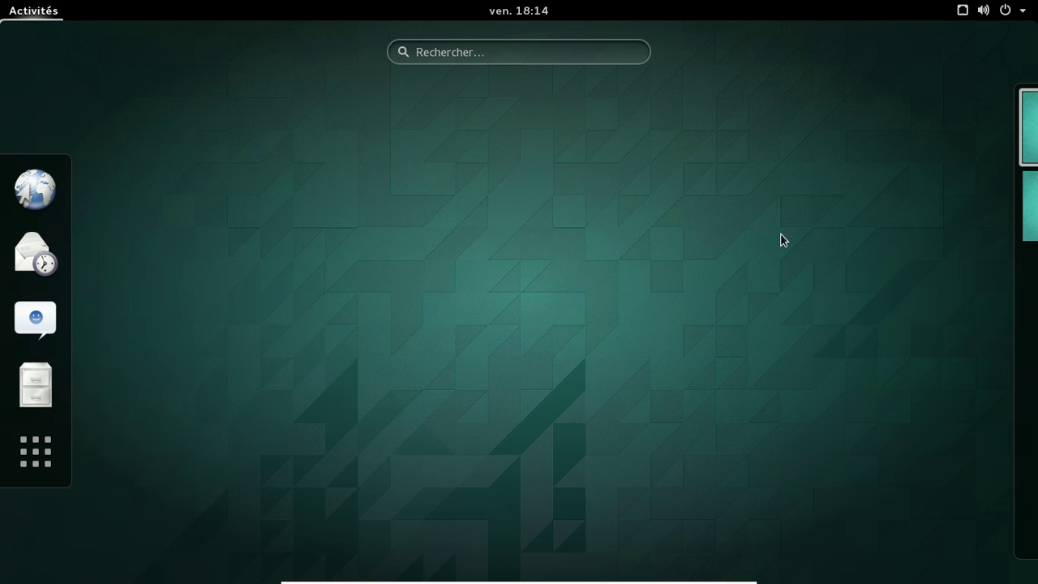
pyautogui.click(437, 61)
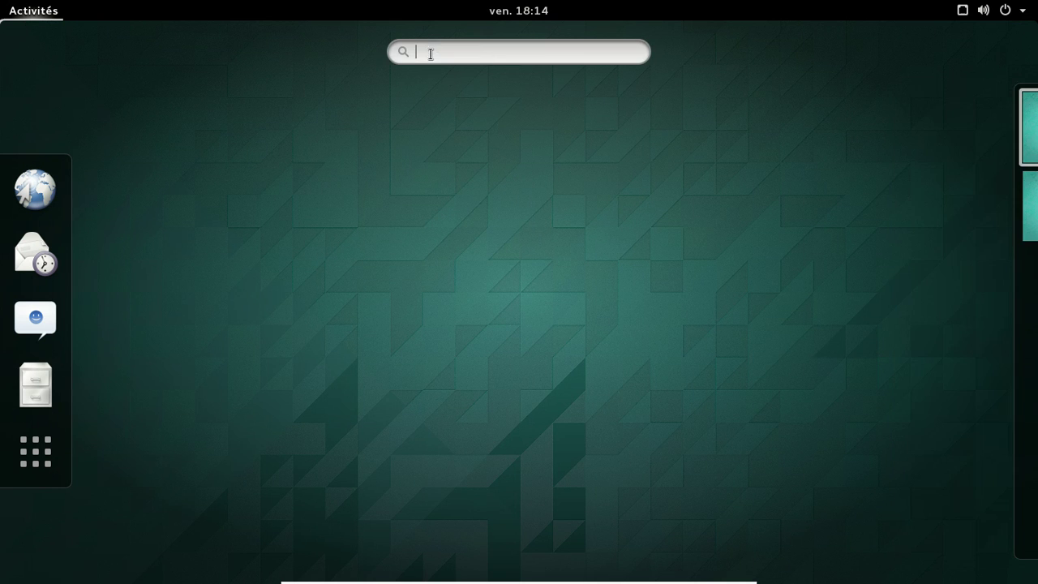
pyautogui.write('twe')
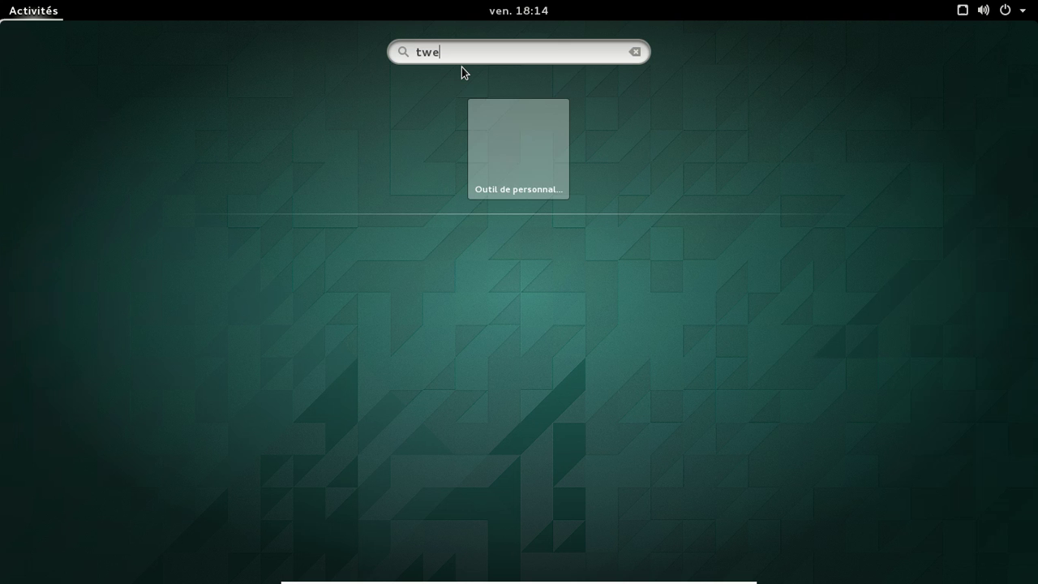
pyautogui.click(487, 107)
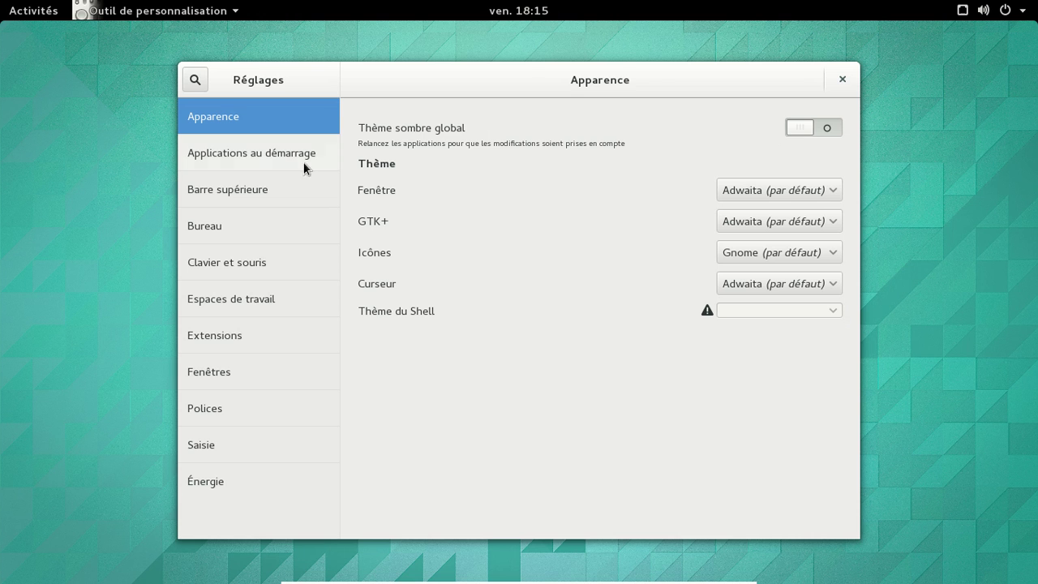
# Step: Turn on Afficher la date in the Barre supérieure settings
pyautogui.click(279, 156)
pyautogui.click(264, 187)
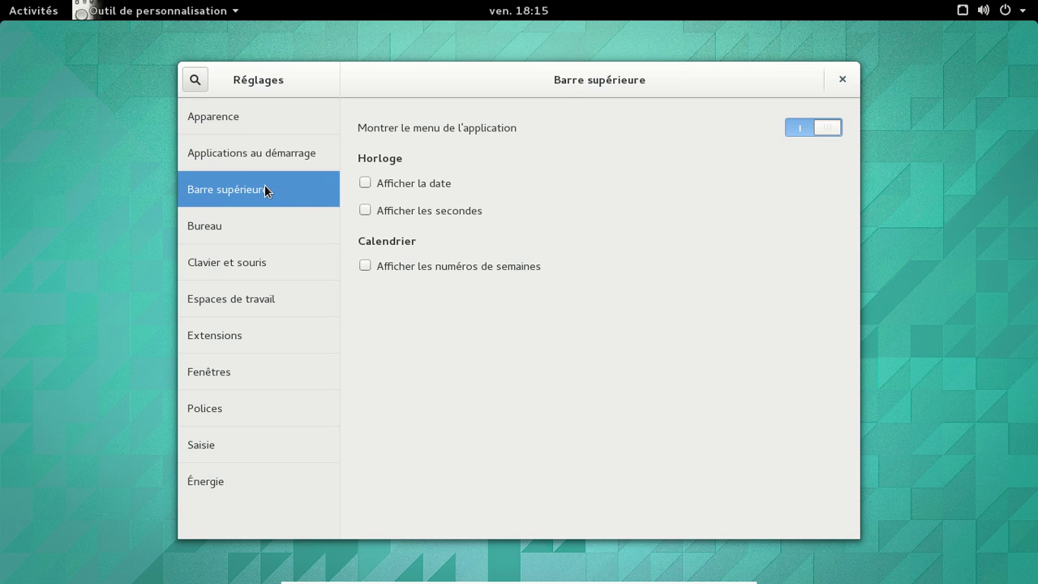
pyautogui.click(367, 180)
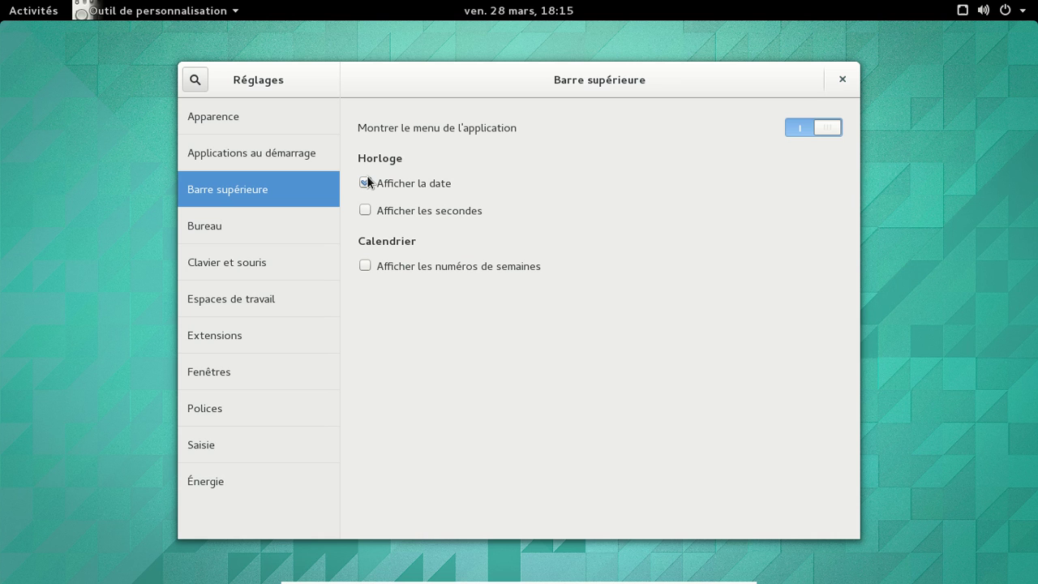
# Step: Switch on the Maximiser and Minimiser title-bar buttons on the Fenêtres page
pyautogui.click(248, 231)
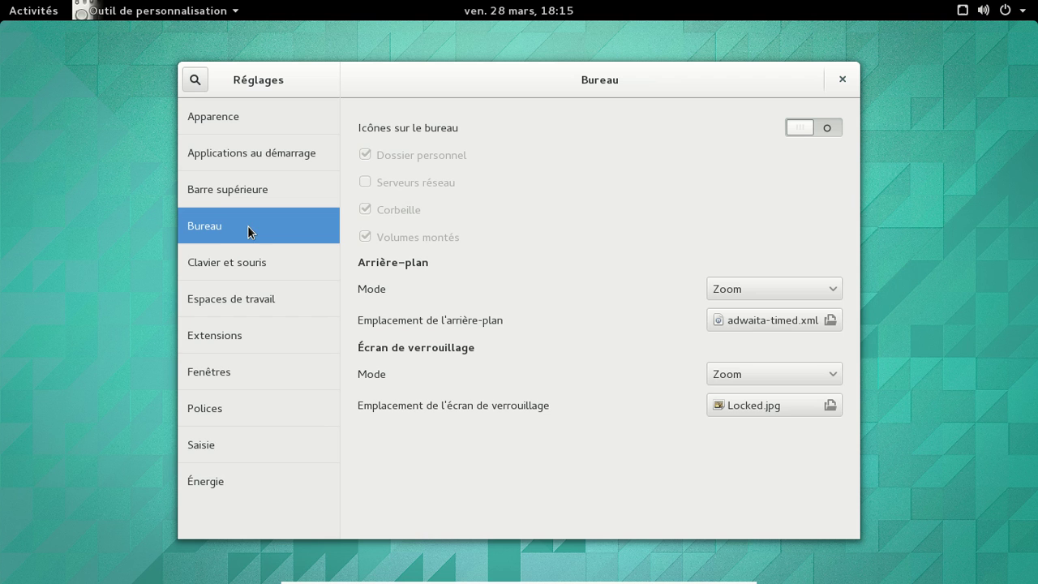
pyautogui.click(244, 263)
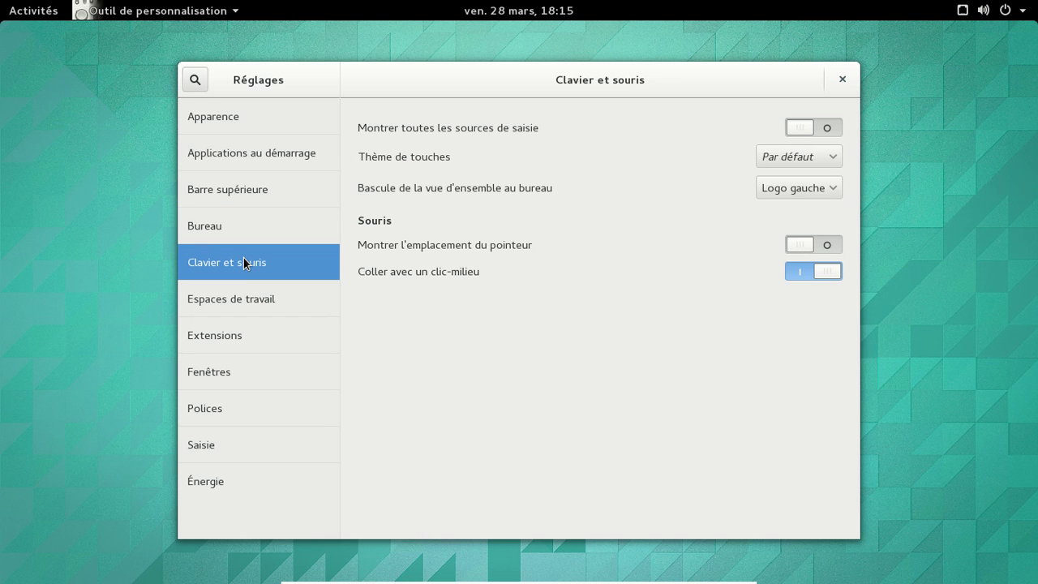
pyautogui.click(231, 297)
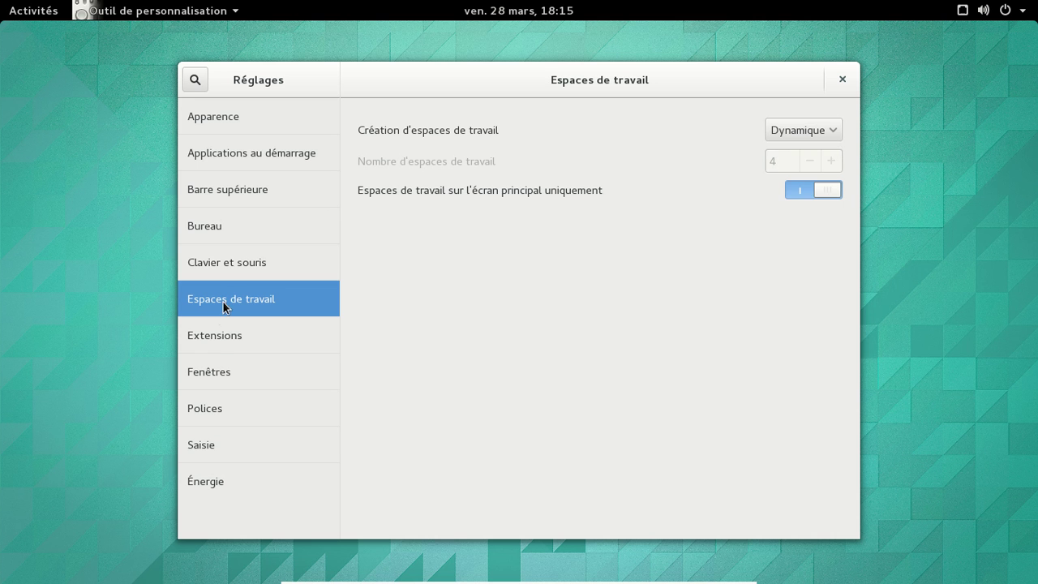
pyautogui.click(216, 347)
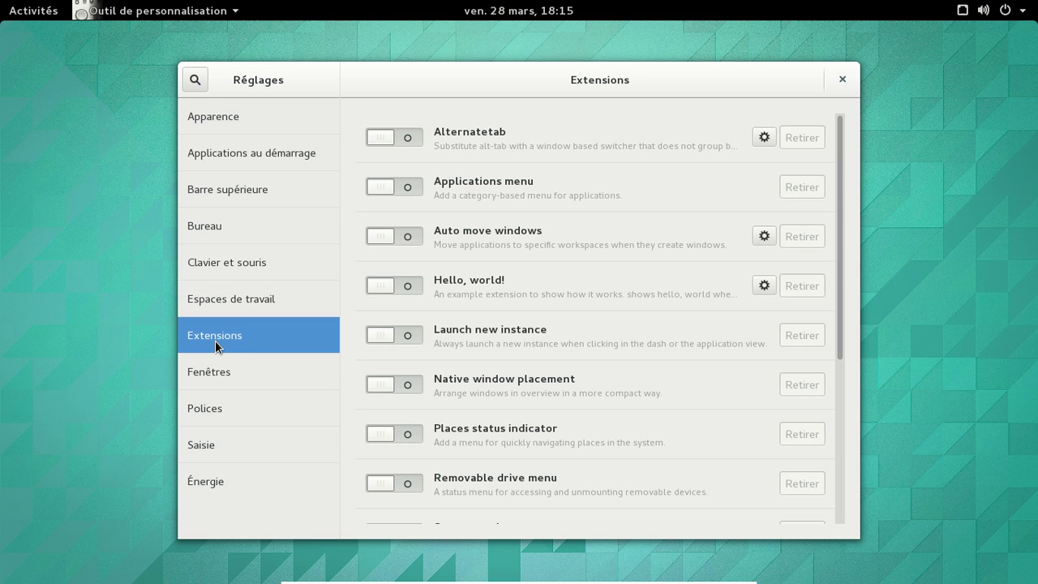
pyautogui.scroll(-5, 803, 324)
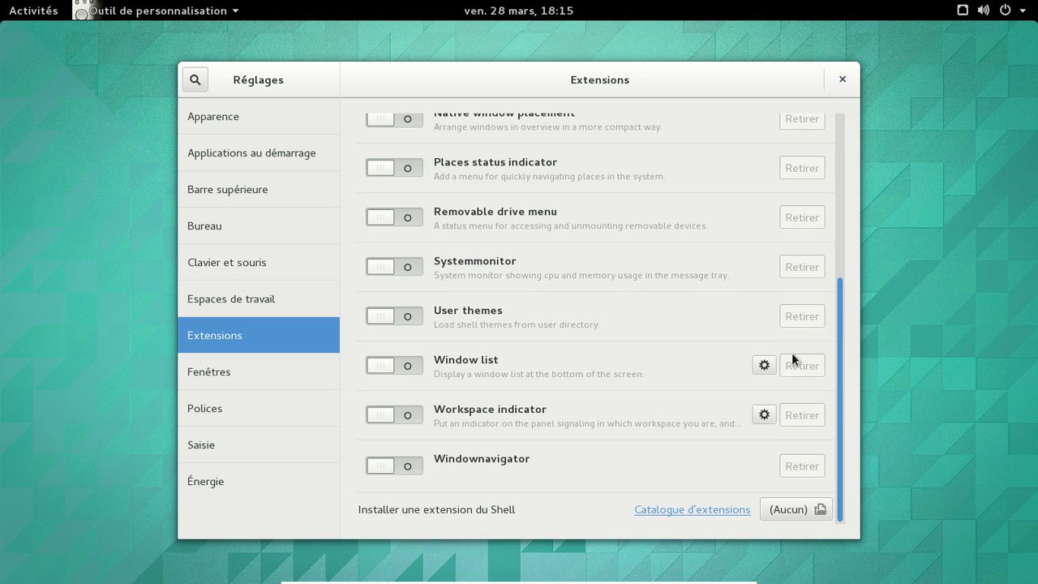
pyautogui.click(242, 377)
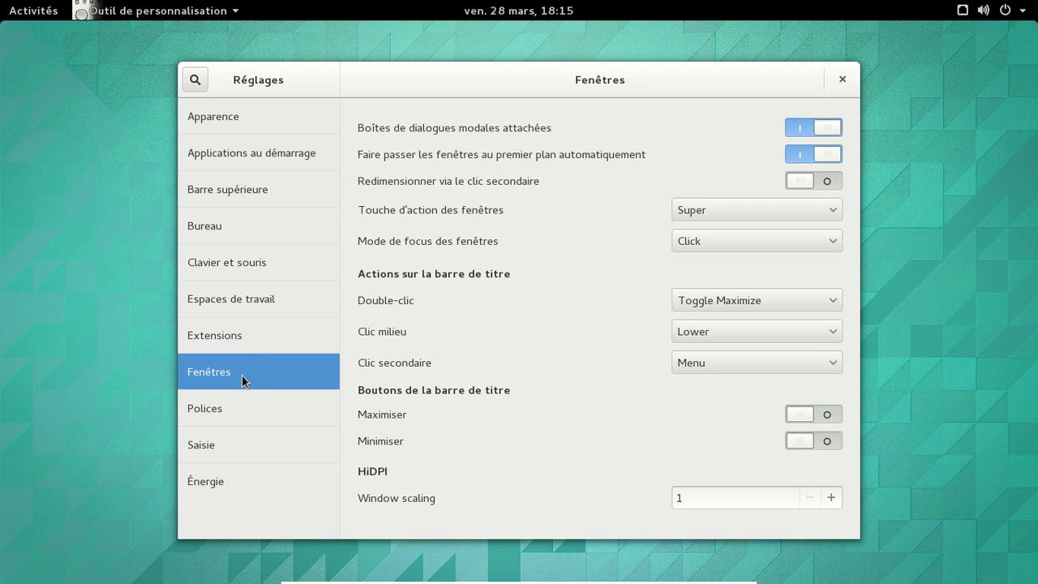
pyautogui.click(799, 420)
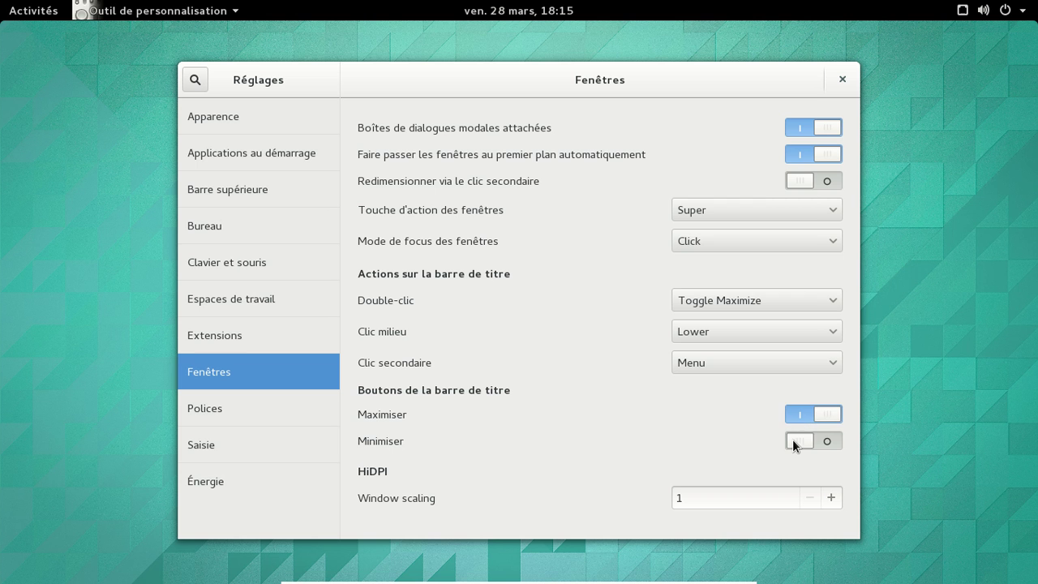
pyautogui.click(793, 442)
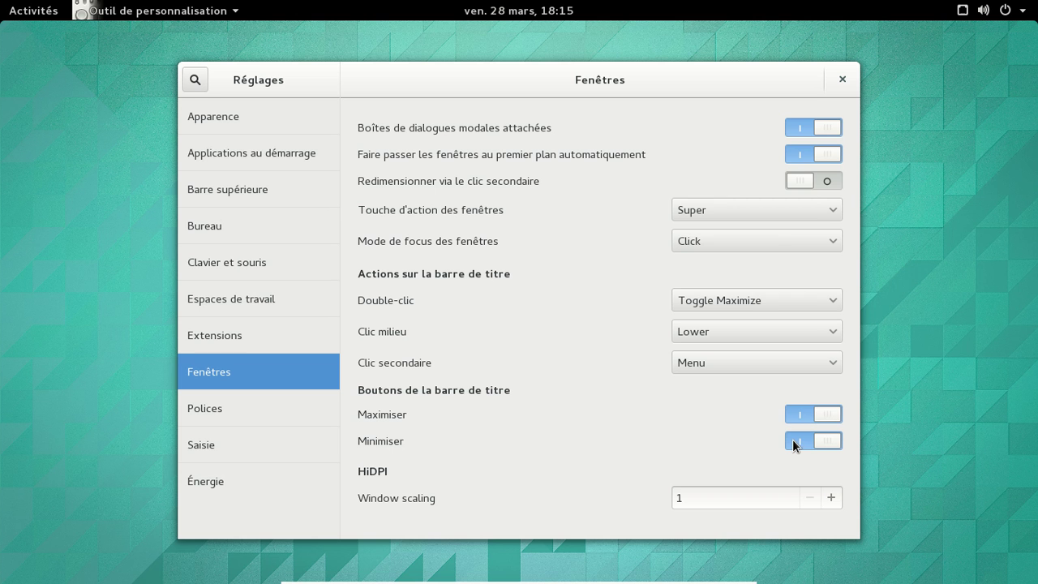
# Step: Look over the font, typing and Énergie pages, then close Tweak Tool
pyautogui.click(246, 411)
pyautogui.click(227, 446)
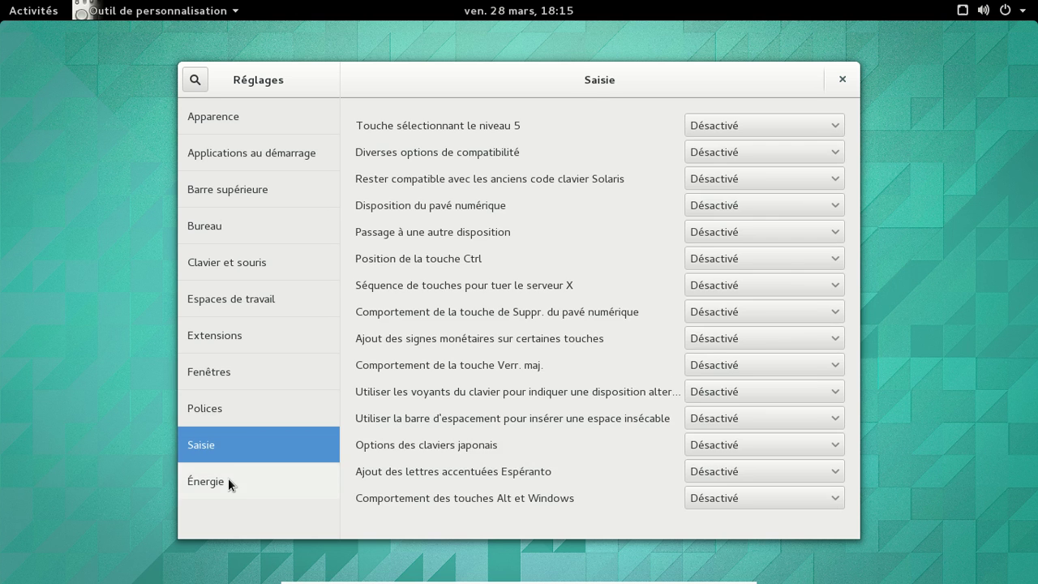
pyautogui.click(228, 479)
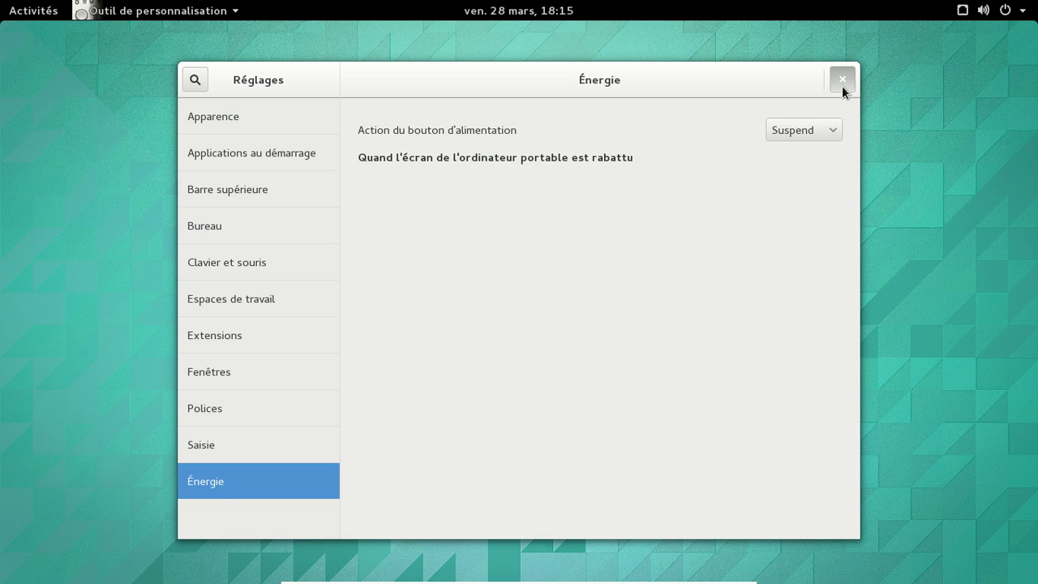
pyautogui.click(842, 81)
# Step: Open Paramètres from the top-bar status menu, after checking the Localisation options
pyautogui.click(1005, 11)
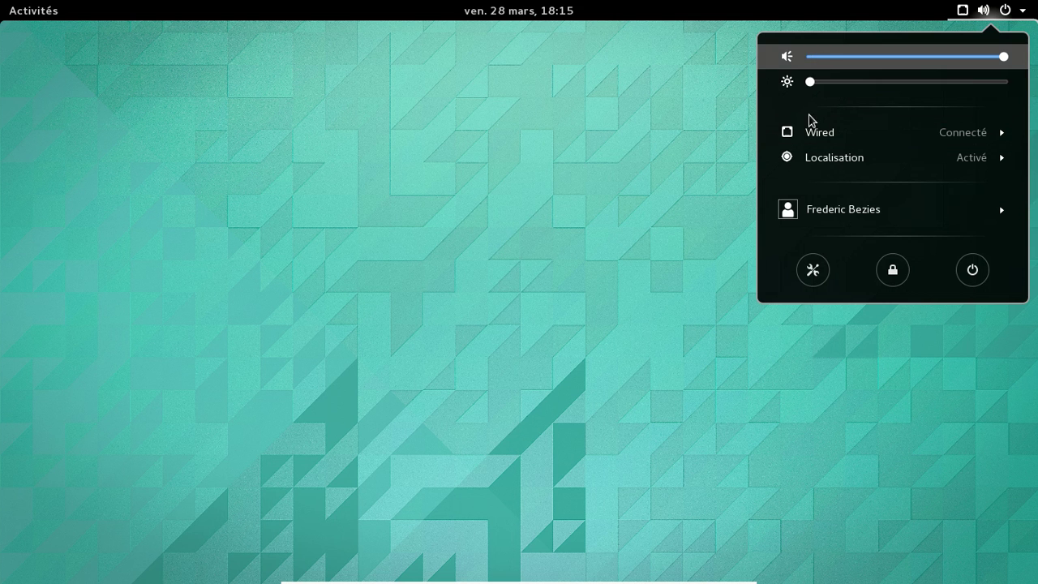
pyautogui.click(857, 167)
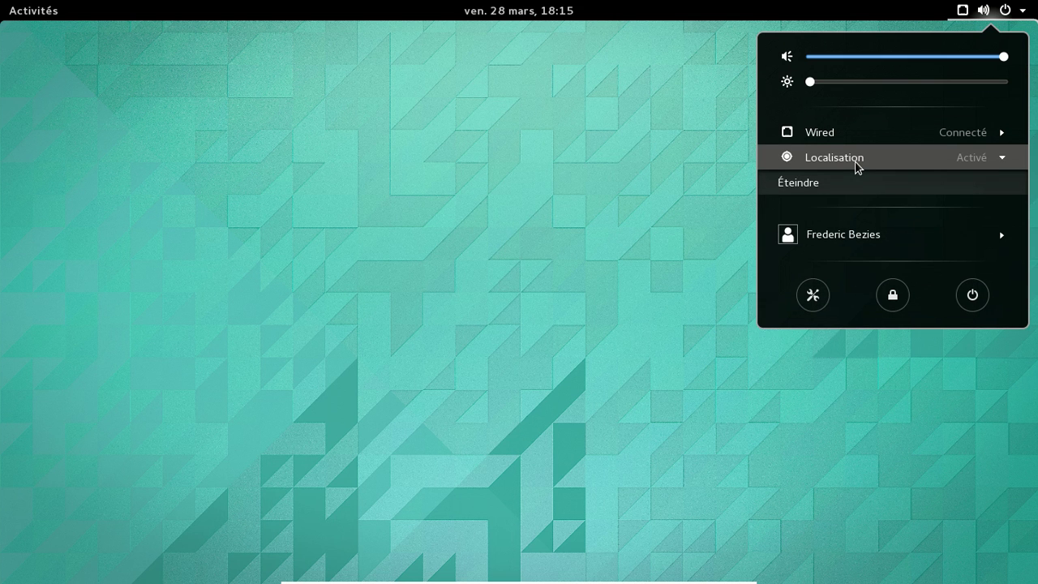
pyautogui.click(857, 167)
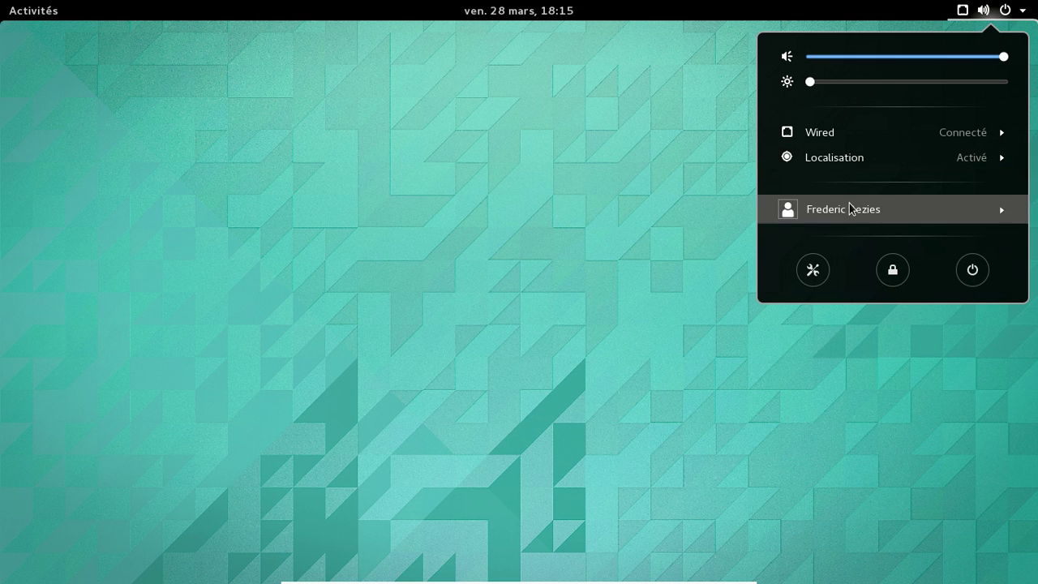
pyautogui.click(812, 269)
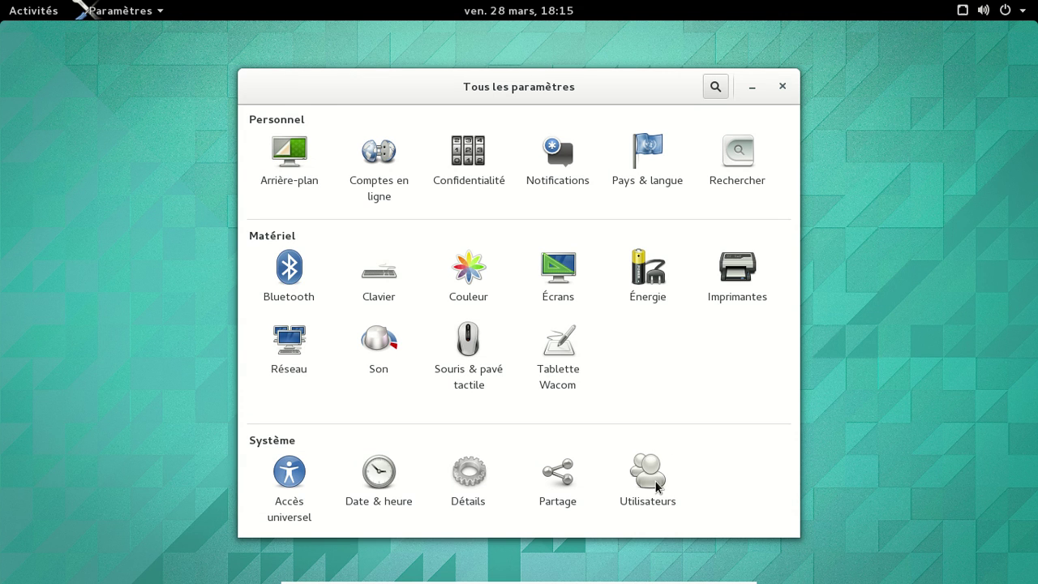
pyautogui.click(475, 482)
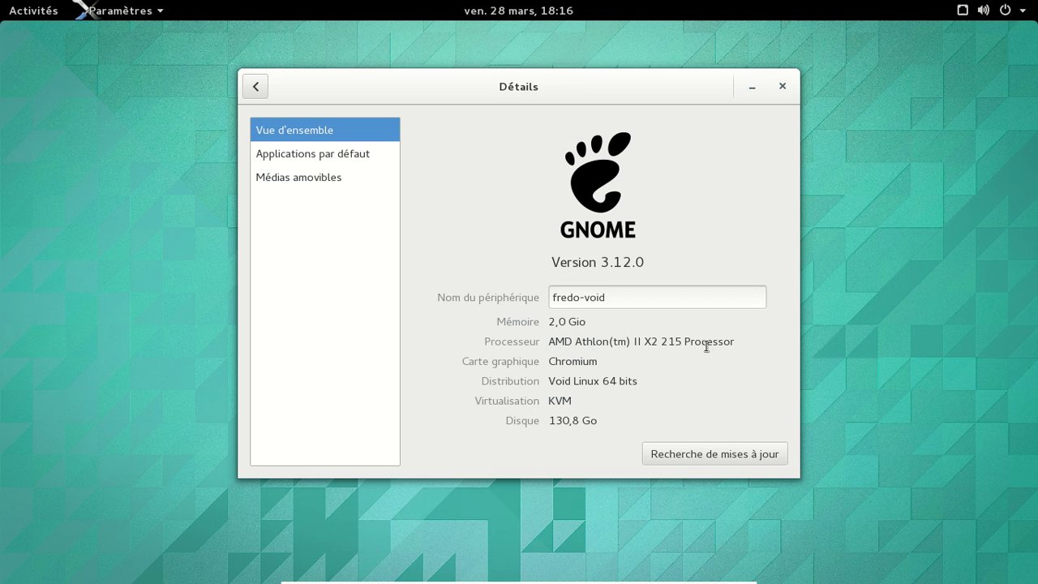
pyautogui.click(261, 90)
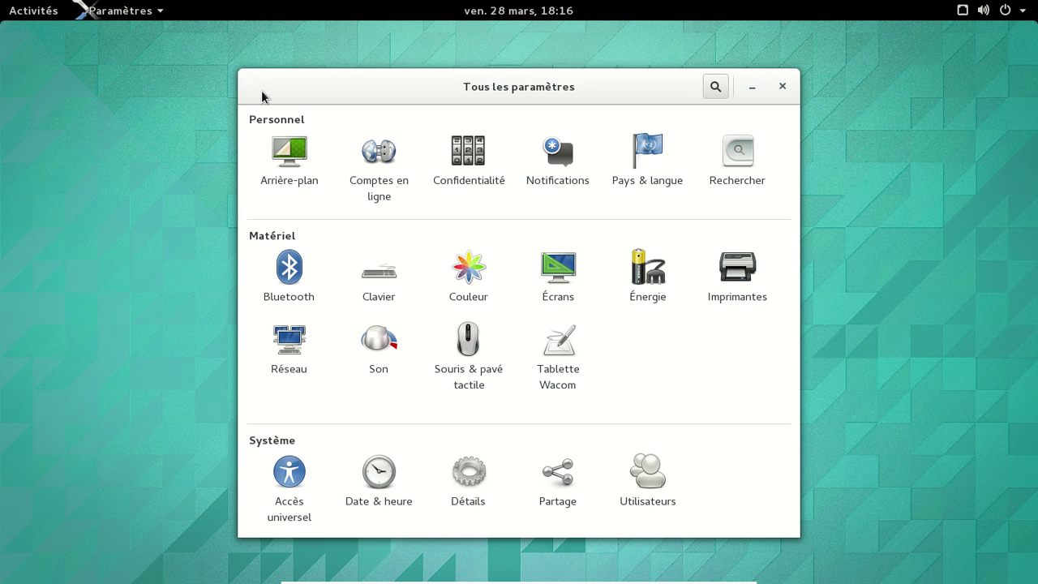
pyautogui.click(381, 162)
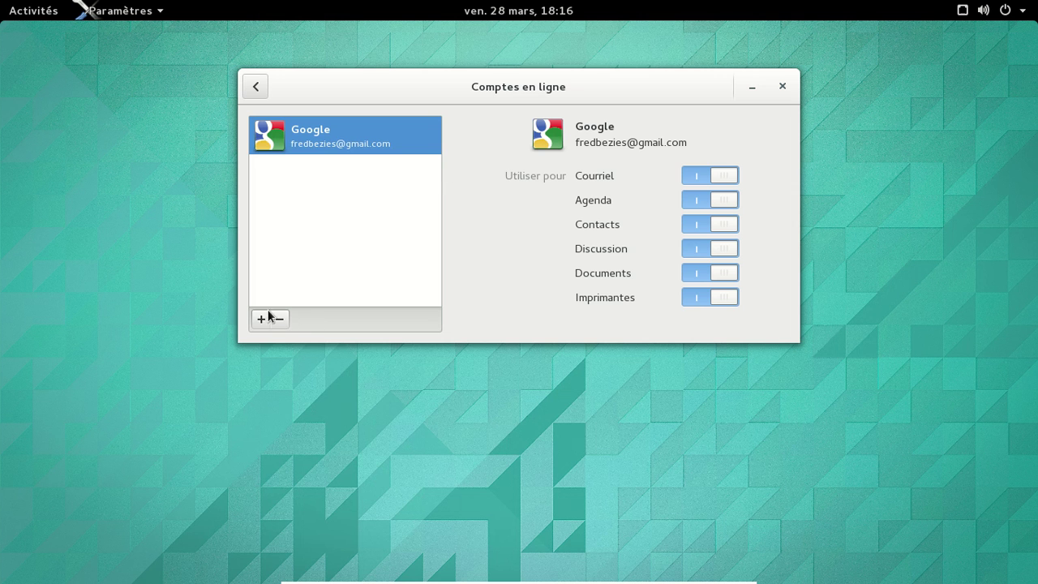
pyautogui.click(259, 319)
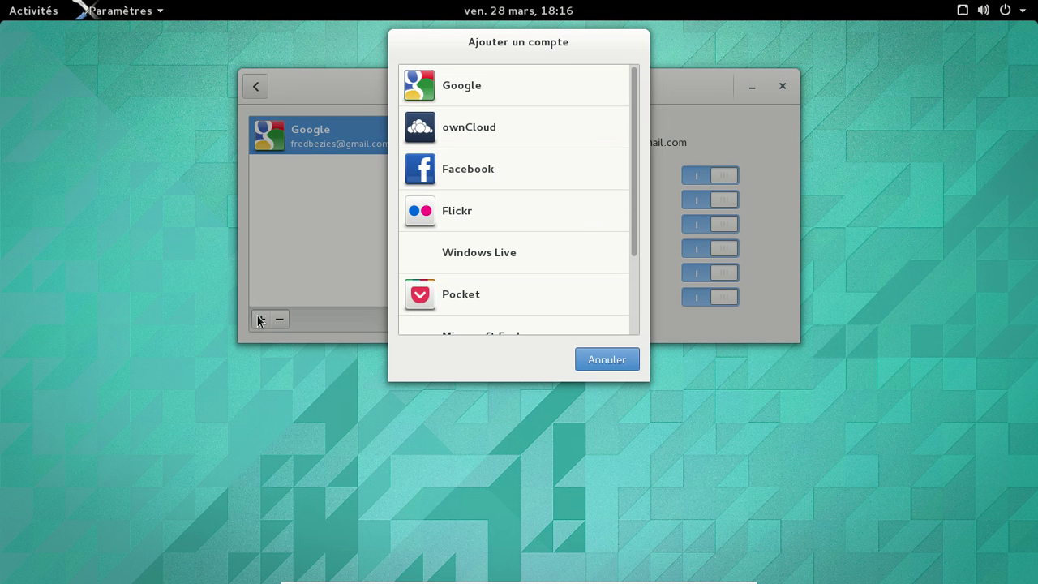
pyautogui.moveTo(633, 114); pyautogui.dragTo(630, 224)
pyautogui.click(600, 360)
pyautogui.click(255, 86)
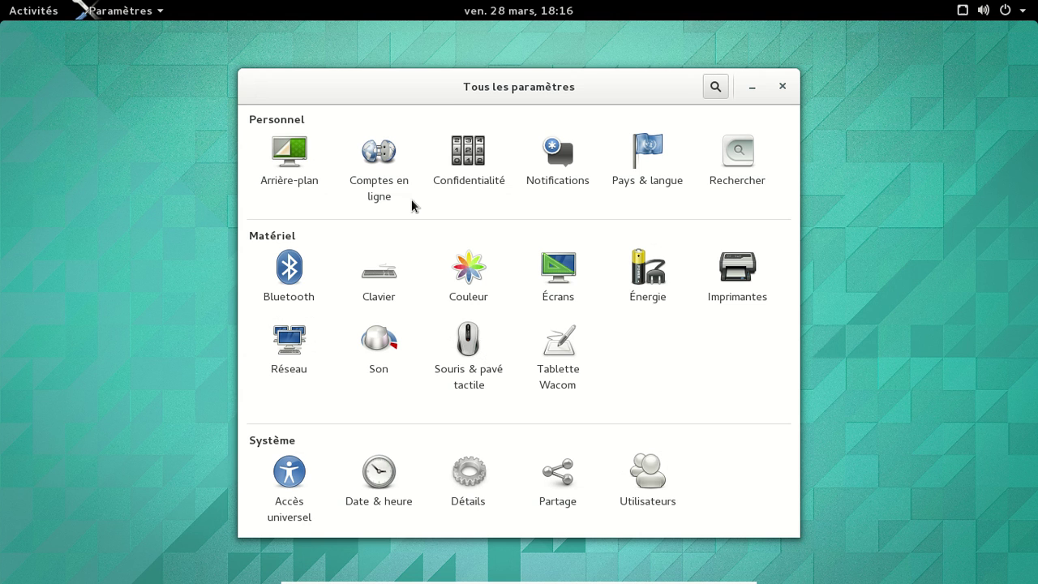
# Step: Browse Arrière-plan wallpapers, cancel without changing, and close the Settings window
pyautogui.click(308, 172)
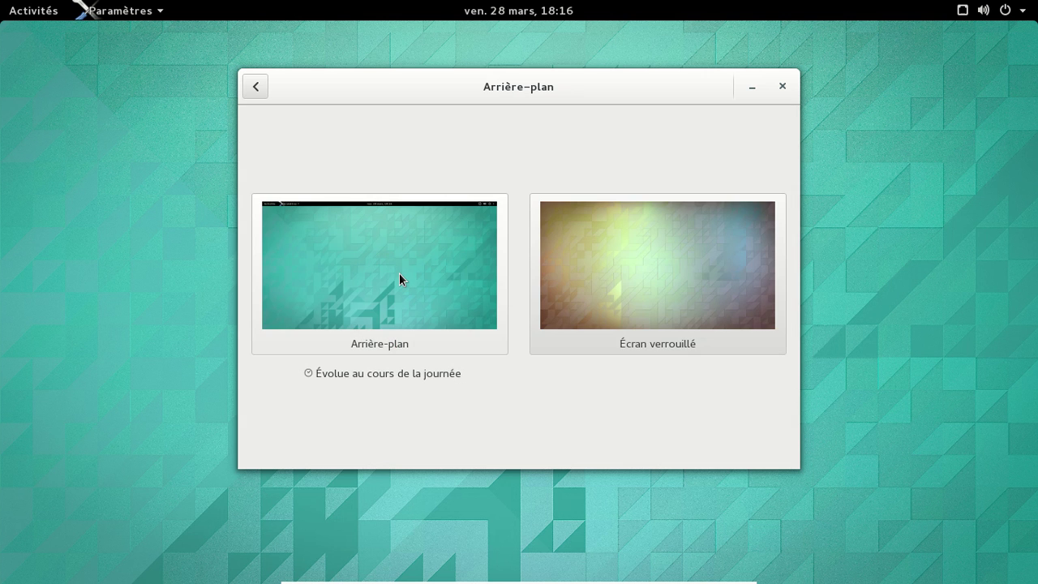
pyautogui.click(399, 274)
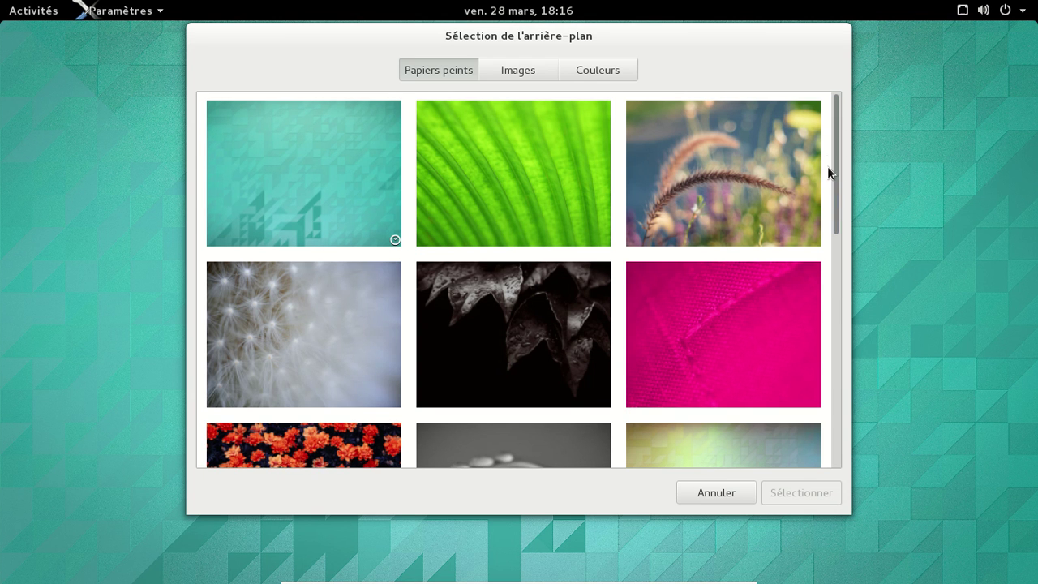
pyautogui.moveTo(838, 147); pyautogui.dragTo(837, 375)
pyautogui.click(741, 483)
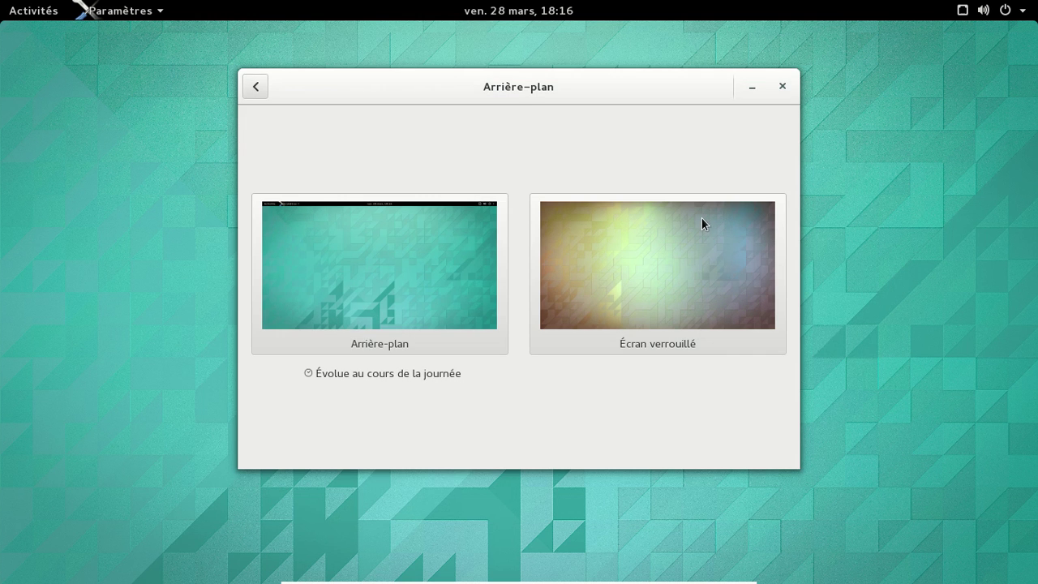
pyautogui.click(782, 86)
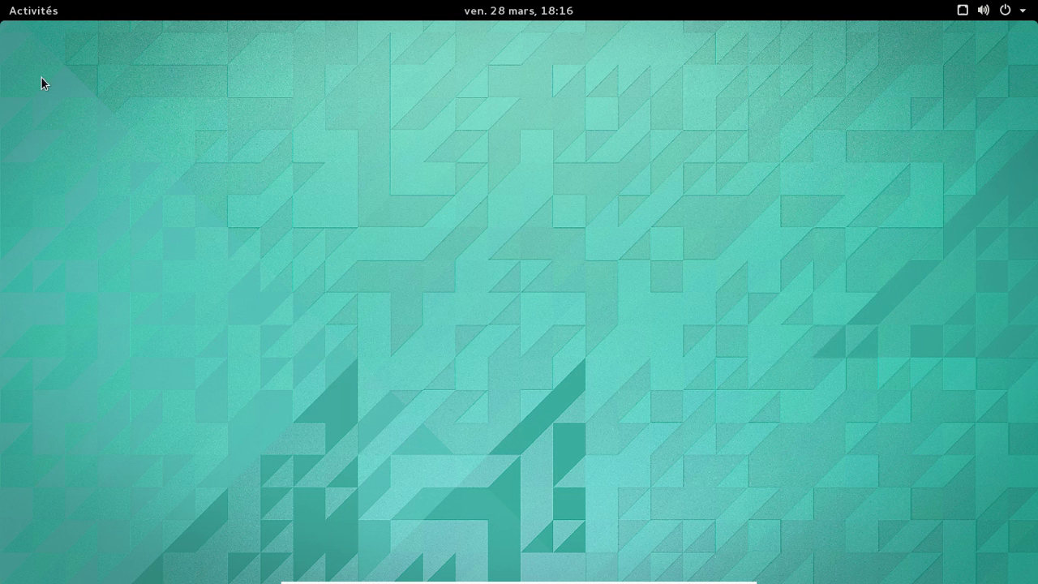
# Step: Launch Files from the dash and restore it to a taller floating window
pyautogui.click(37, 12)
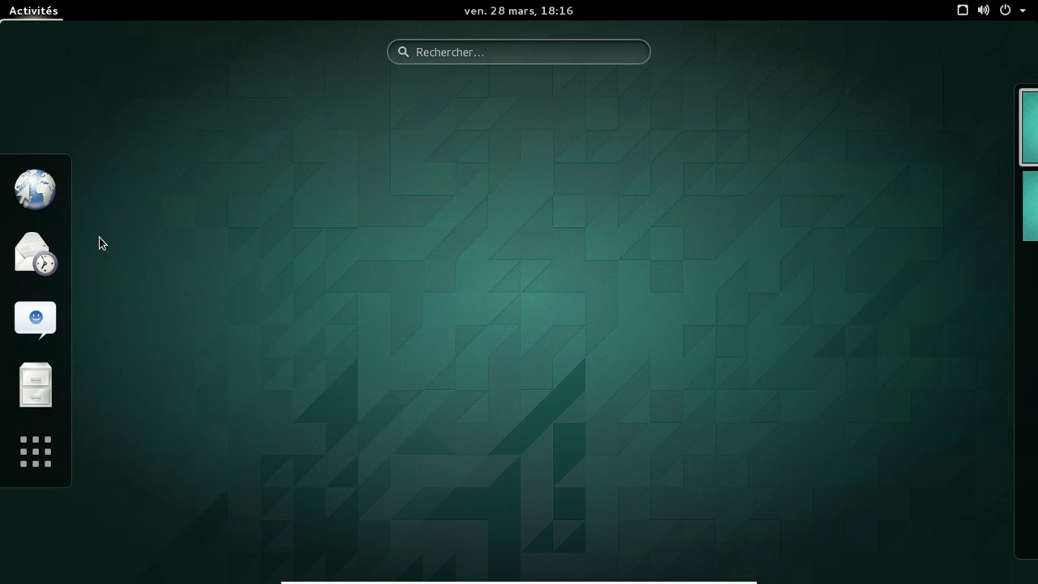
pyautogui.click(34, 397)
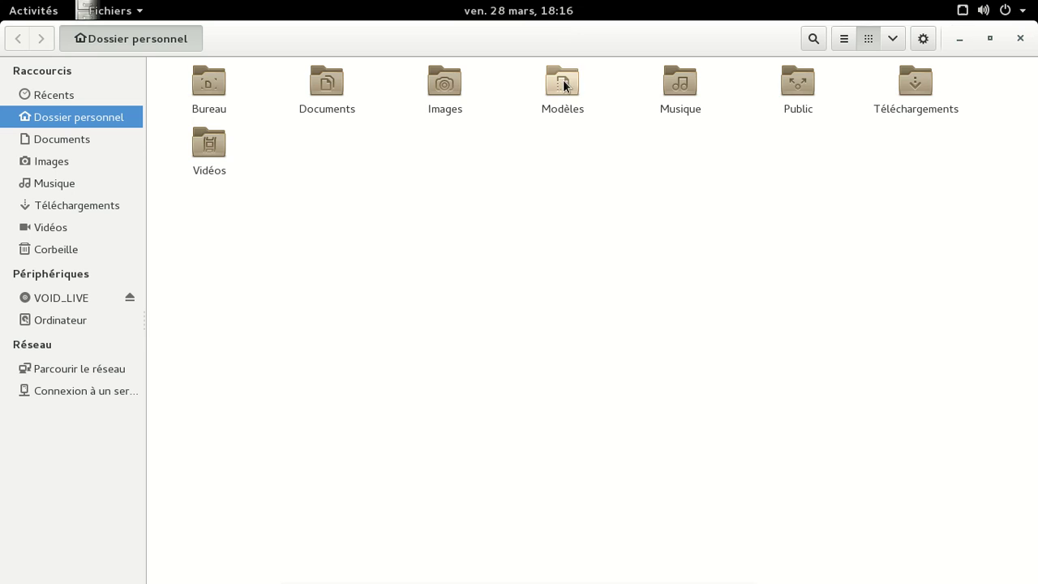
pyautogui.doubleClick(544, 41)
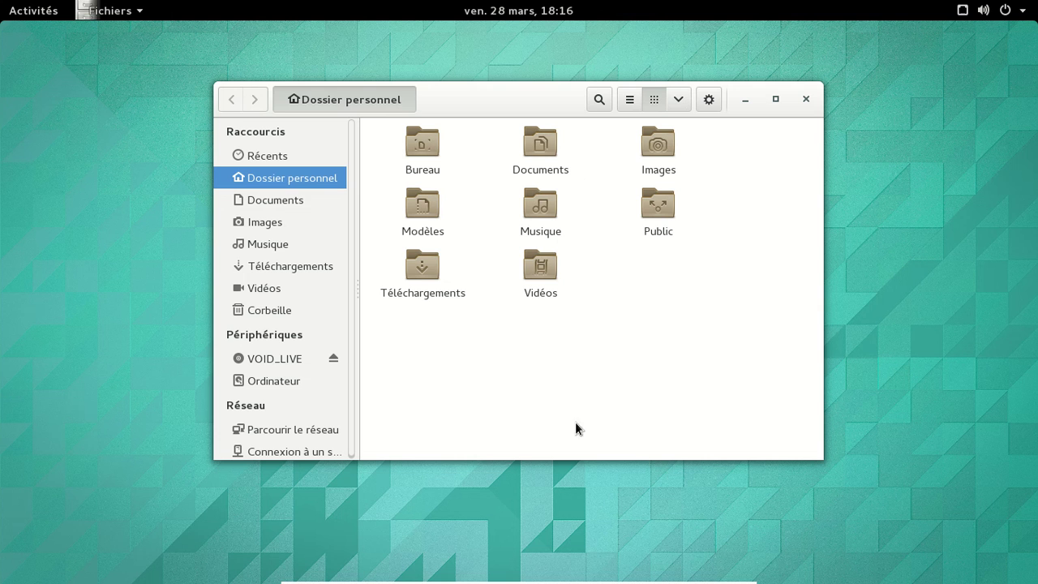
pyautogui.moveTo(767, 459); pyautogui.dragTo(770, 524)
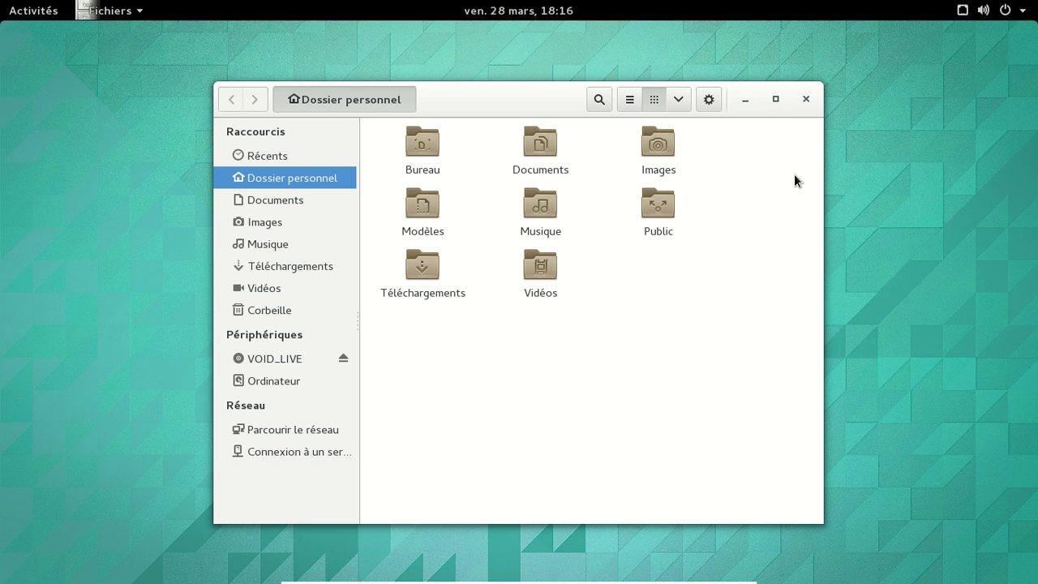
# Step: Copy the 2011 folder from Images and paste it into Téléchargements
pyautogui.doubleClick(653, 154)
pyautogui.click(432, 156)
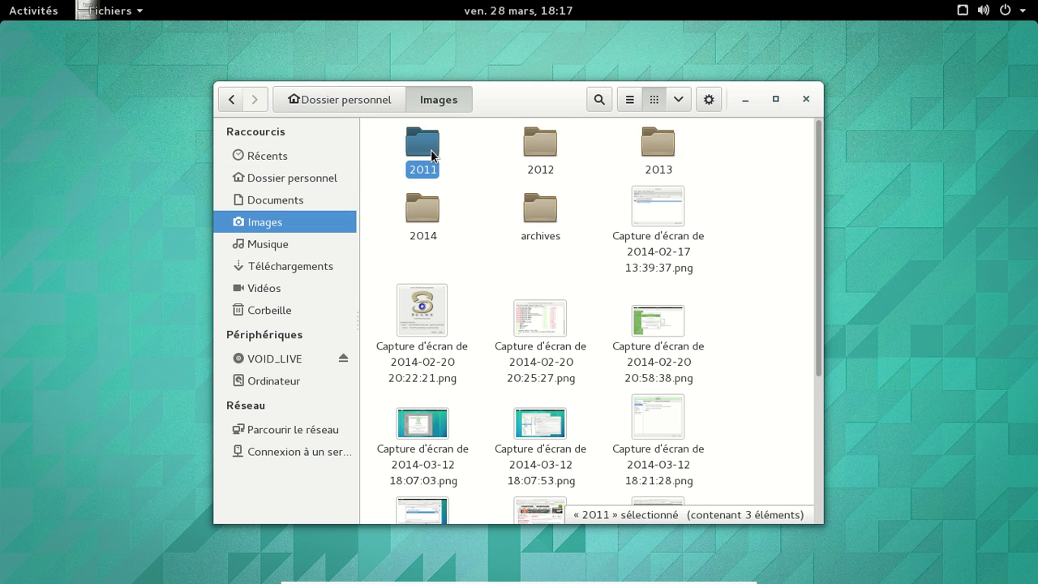
pyautogui.rightClick(430, 155)
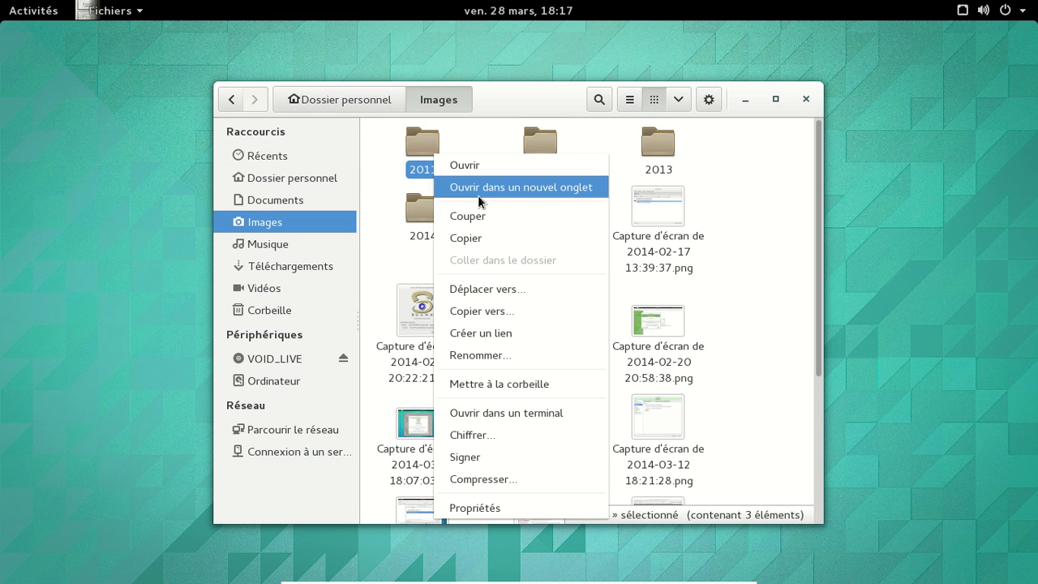
pyautogui.click(500, 234)
pyautogui.click(302, 264)
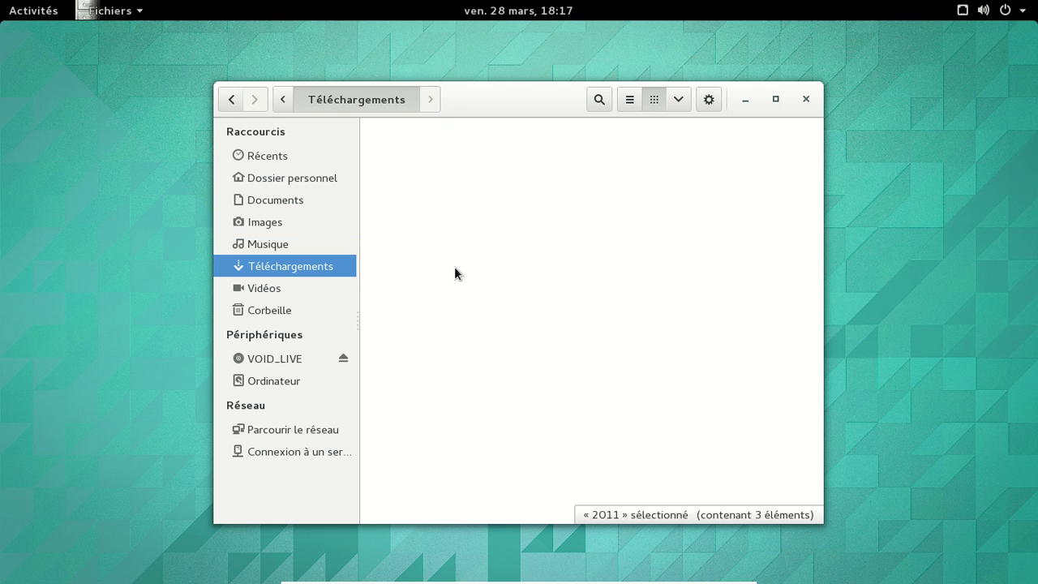
pyautogui.rightClick(470, 274)
pyautogui.click(511, 339)
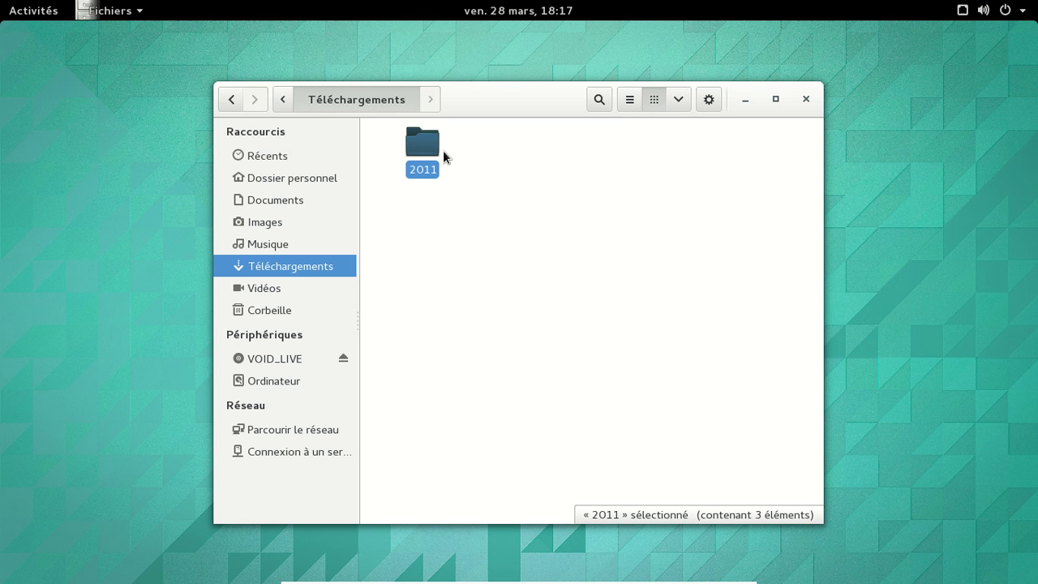
# Step: Paste the copied 2011 folder back into Images and cancel the merge conflict
pyautogui.rightClick(429, 149)
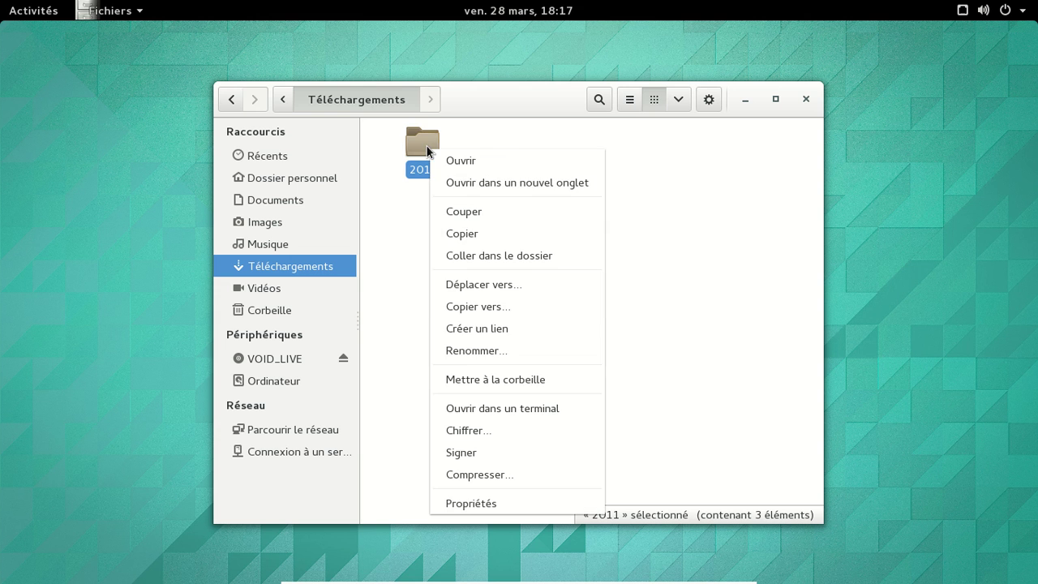
pyautogui.click(478, 234)
pyautogui.click(285, 223)
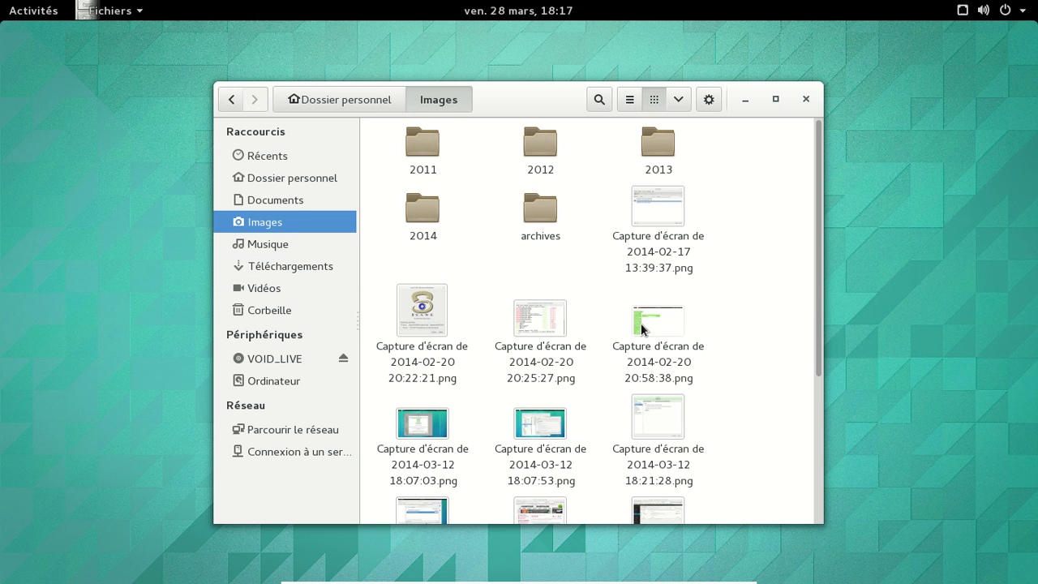
pyautogui.rightClick(741, 204)
pyautogui.click(775, 270)
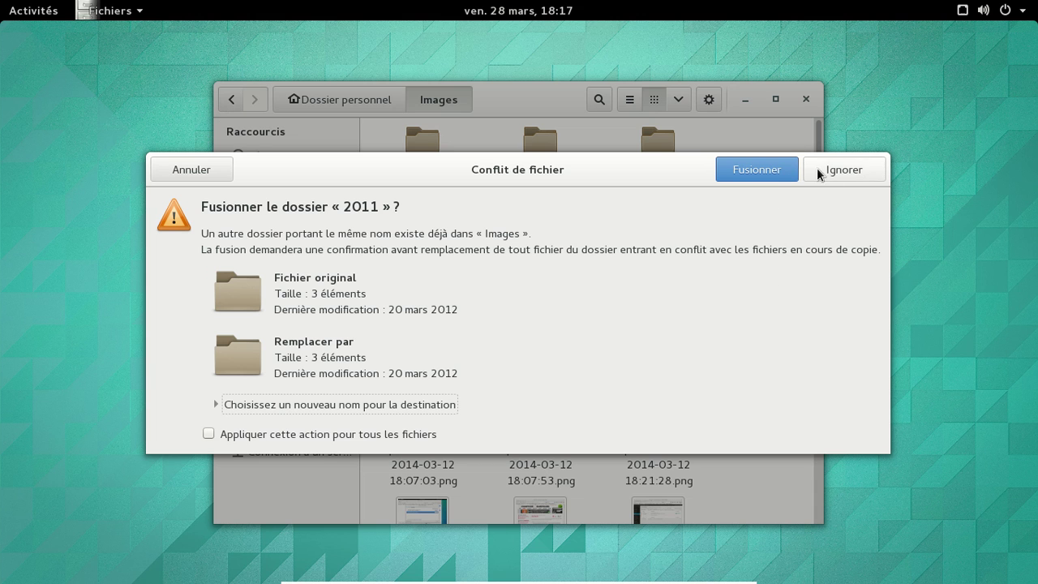
pyautogui.click(215, 171)
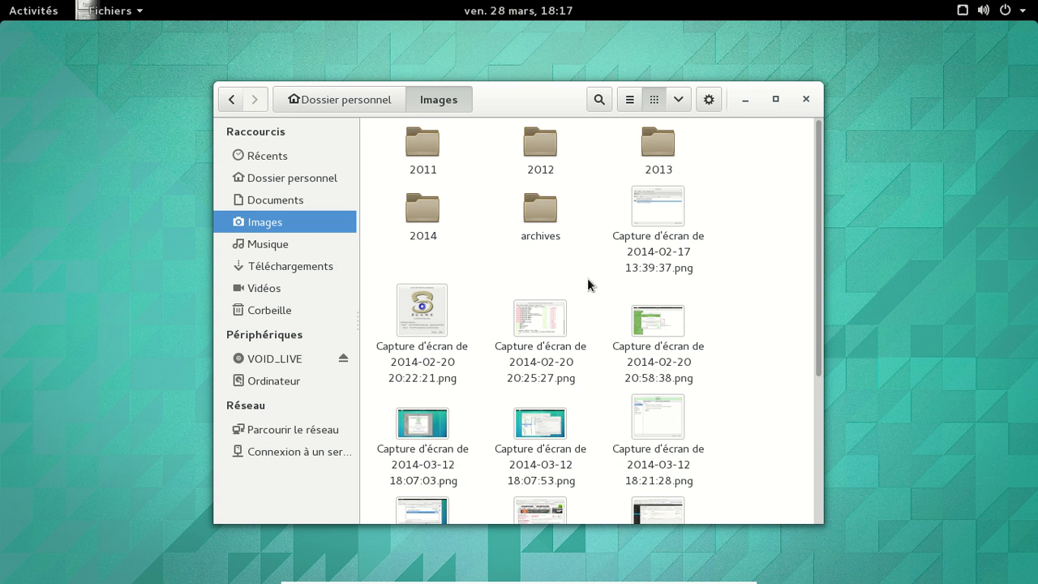
# Step: Close Files, launch Photos via a 'pho' search, and restore it to a floating window
pyautogui.click(802, 101)
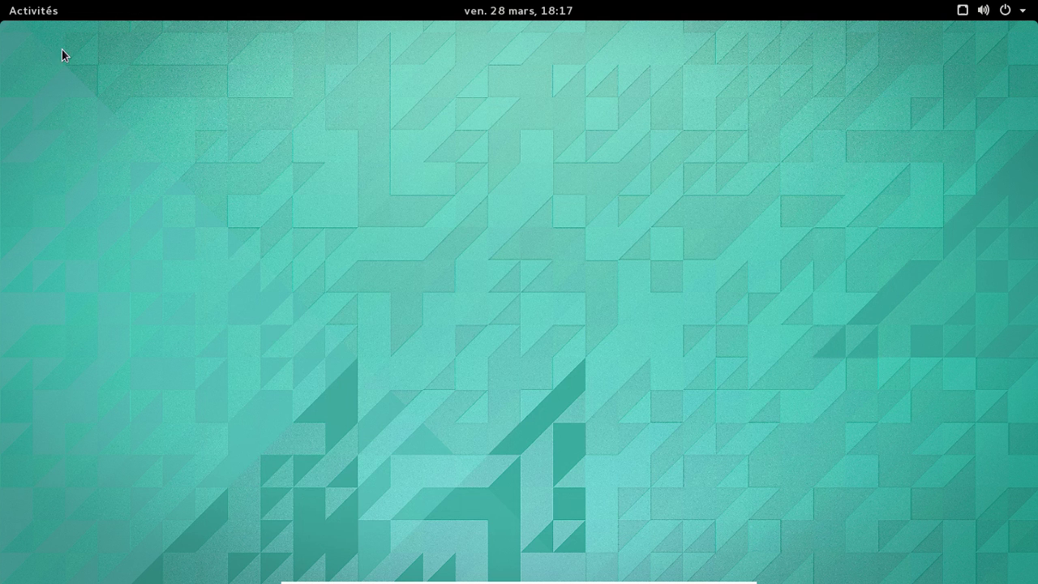
pyautogui.click(38, 18)
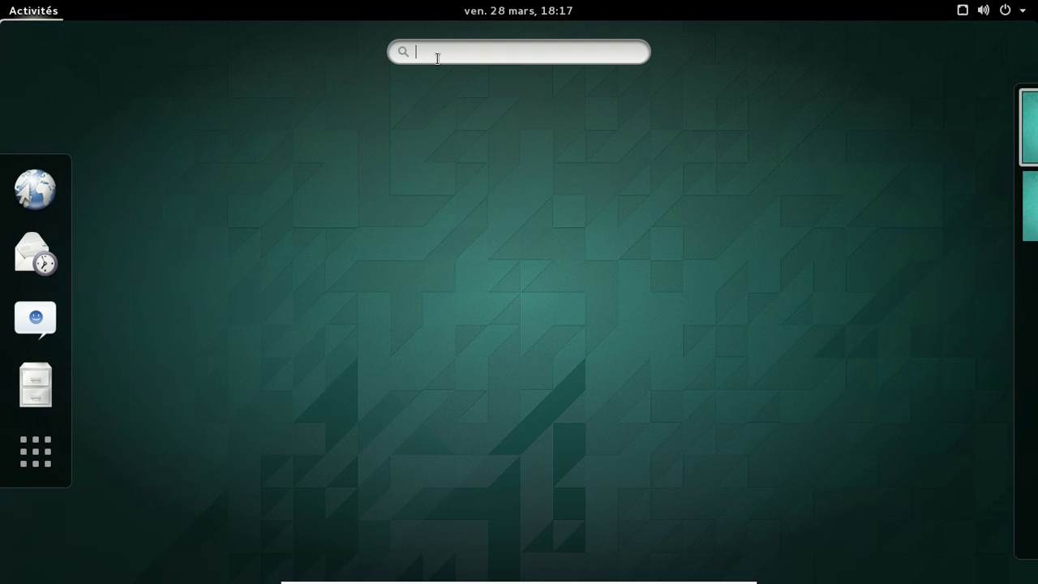
pyautogui.write('pho')
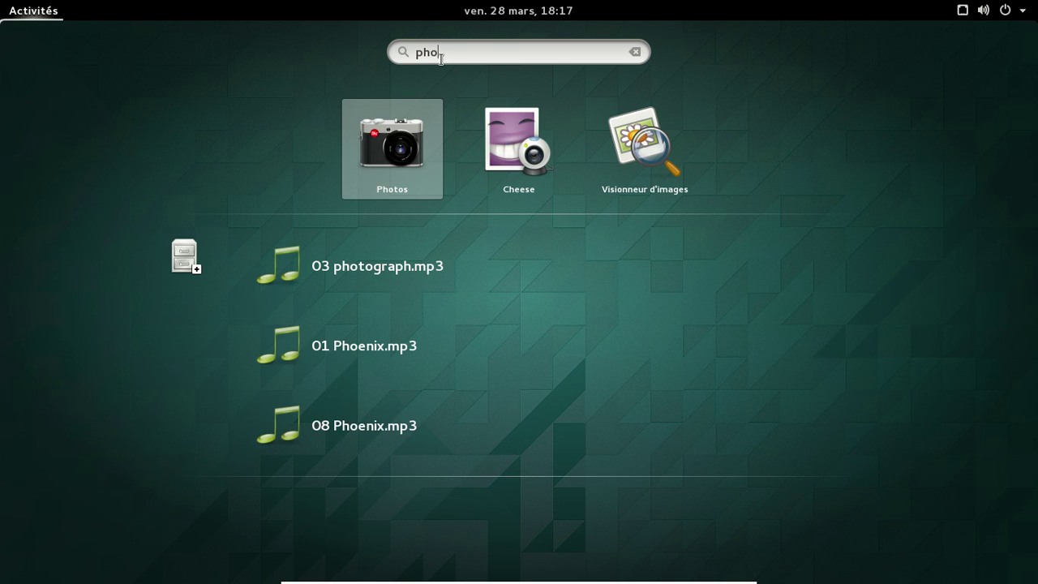
pyautogui.click(398, 148)
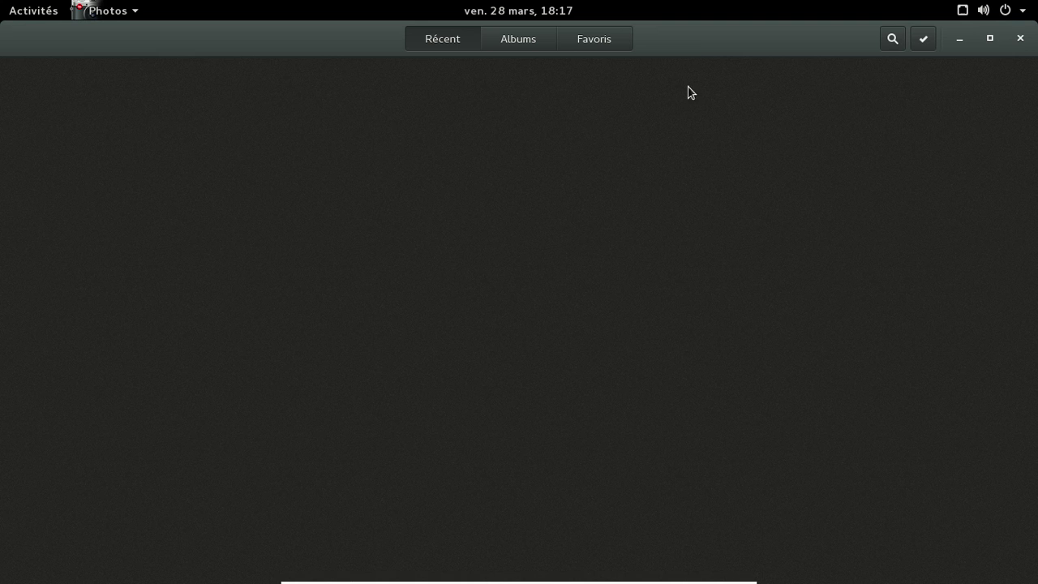
pyautogui.doubleClick(696, 41)
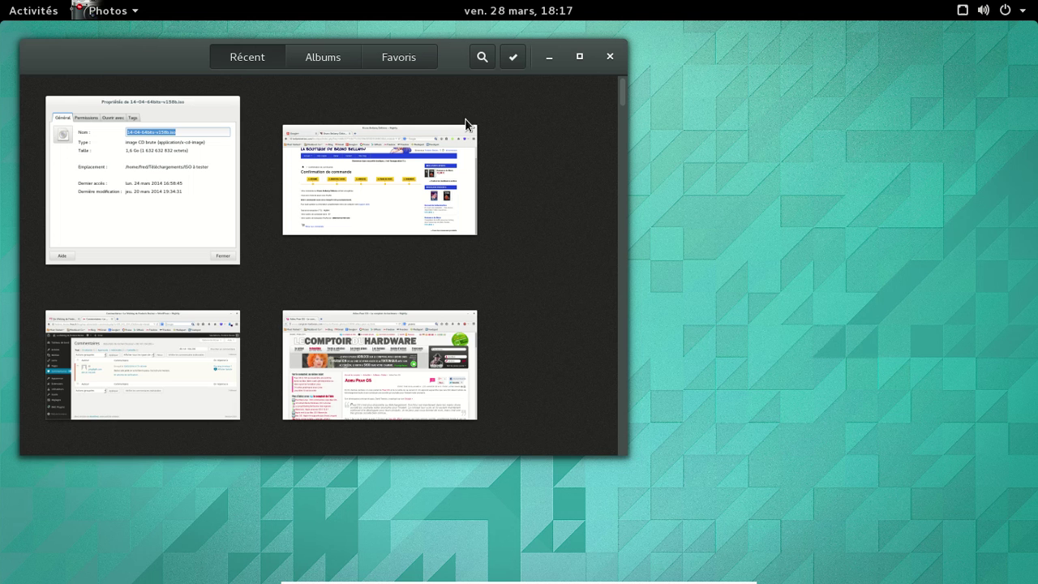
pyautogui.moveTo(103, 56); pyautogui.dragTo(311, 107)
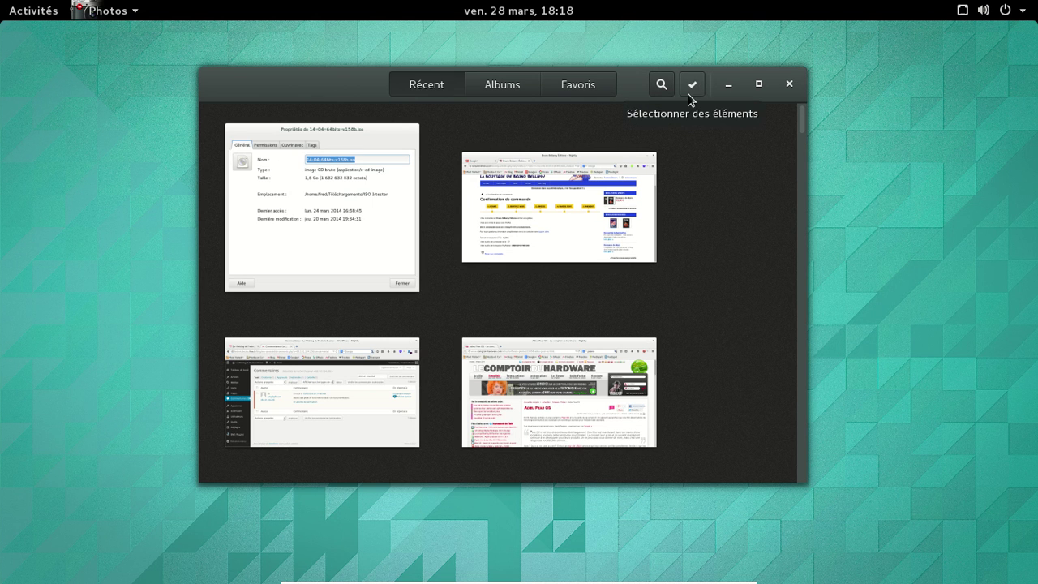
# Step: Browse the Albums view, then the Récent photos grid
pyautogui.click(502, 85)
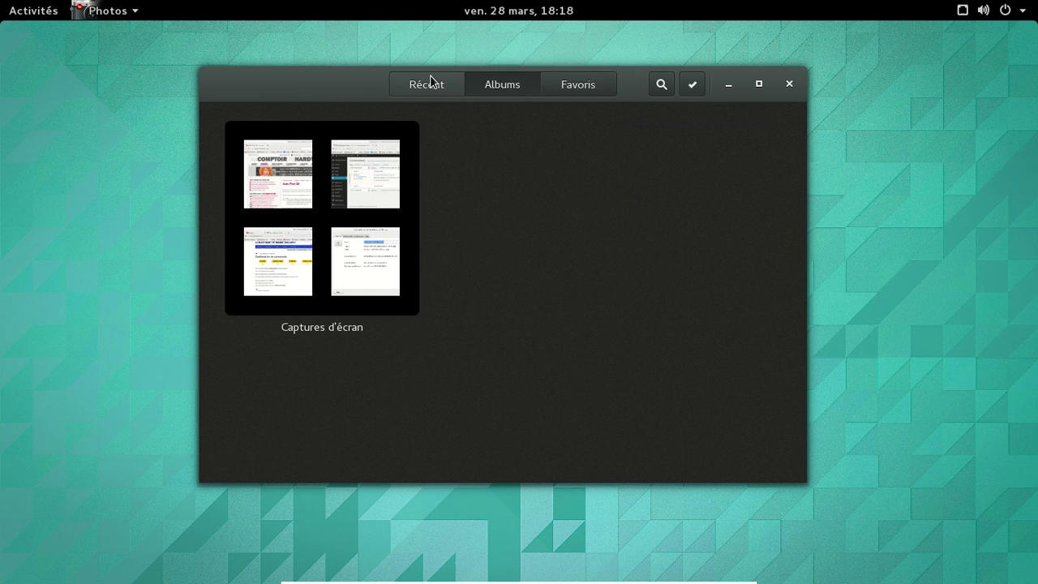
pyautogui.click(428, 83)
pyautogui.moveTo(799, 120); pyautogui.dragTo(813, 82)
# Step: Check Favoris and Albums, then search 'novembre 2011' and clear the search
pyautogui.click(572, 88)
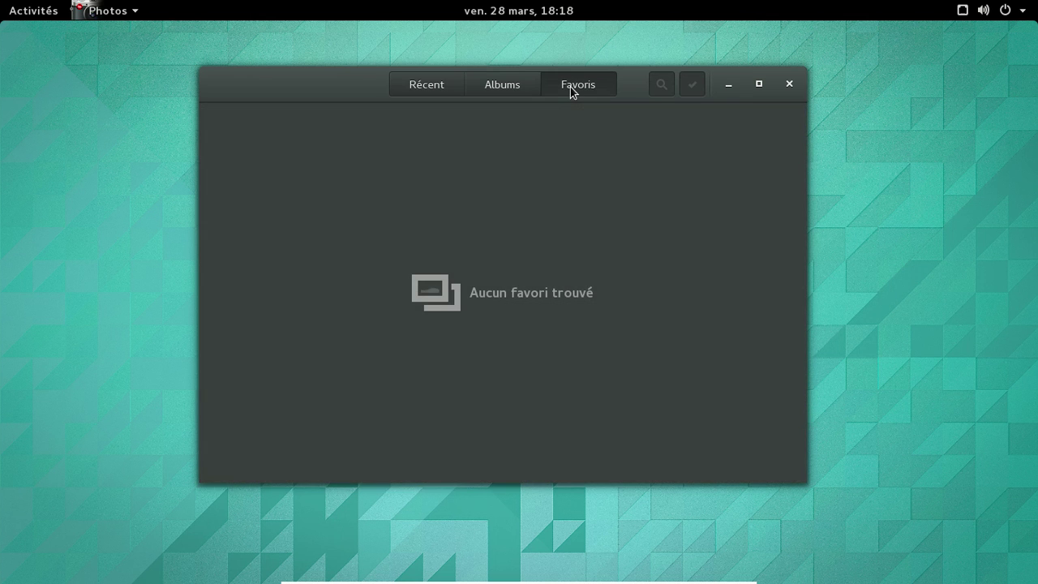
pyautogui.click(507, 83)
pyautogui.click(663, 85)
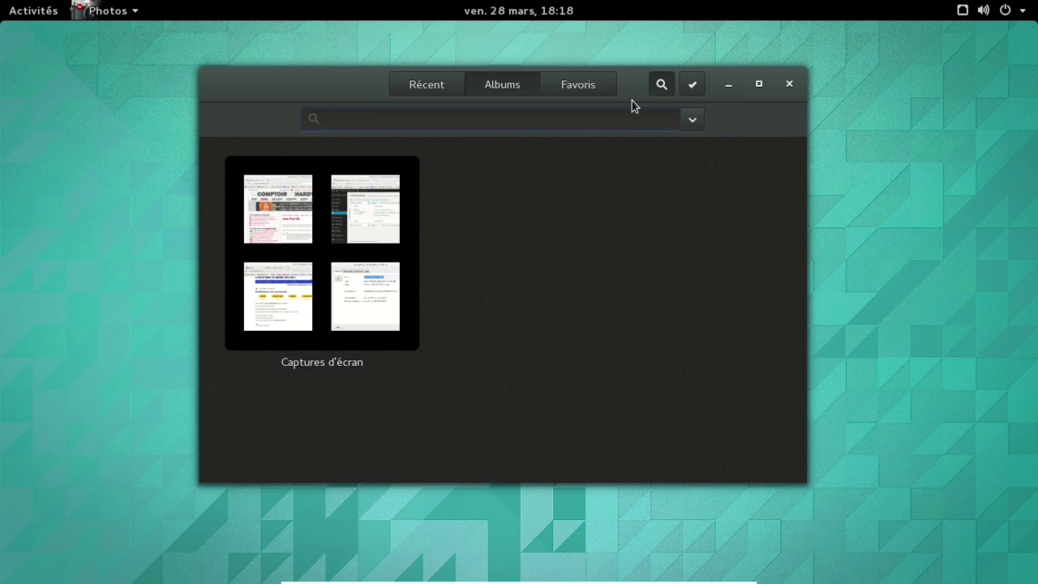
pyautogui.write('nov')
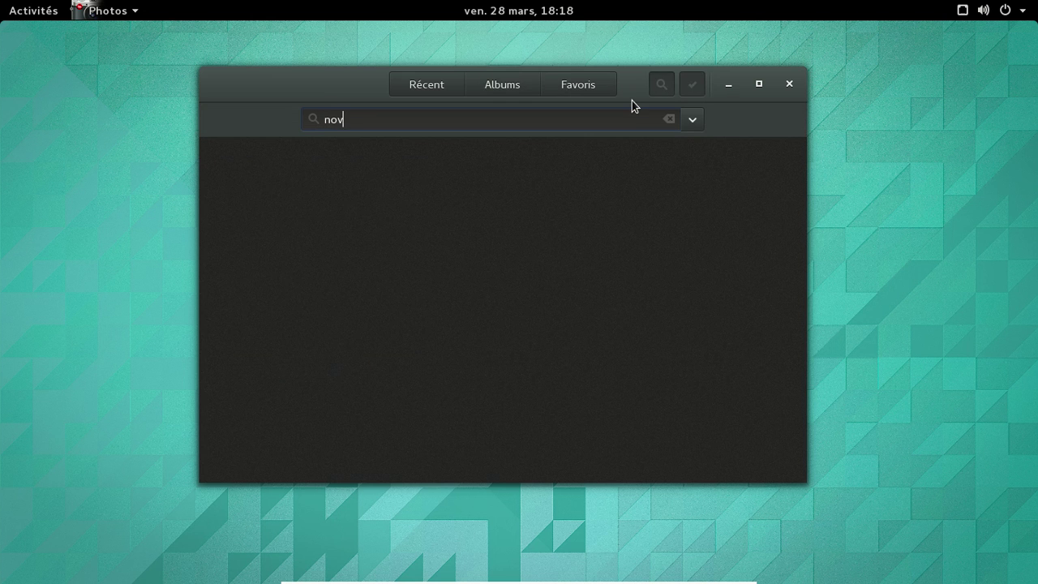
pyautogui.write('embre 2011')
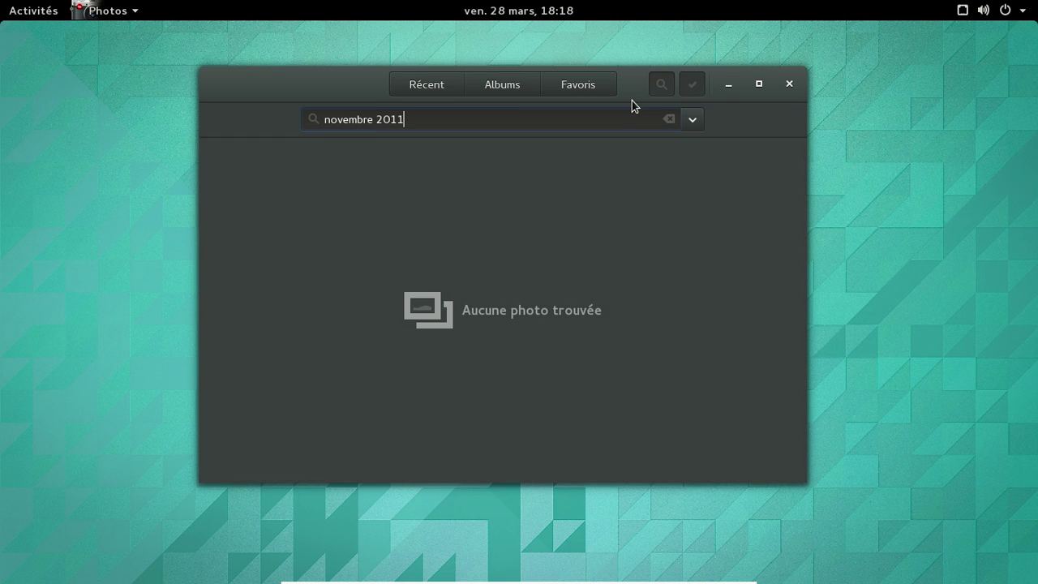
pyautogui.click(669, 119)
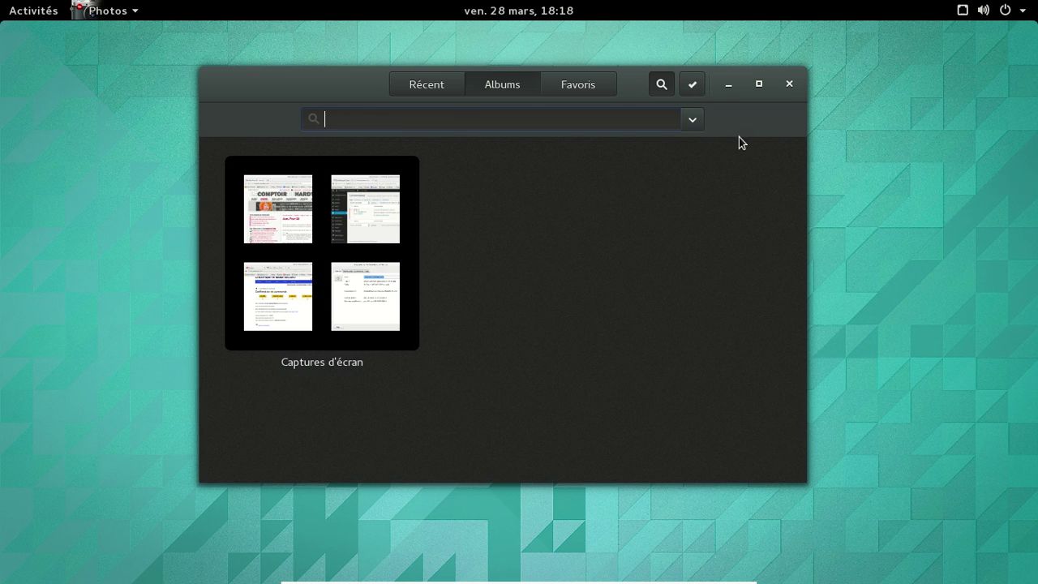
pyautogui.press('Escape')
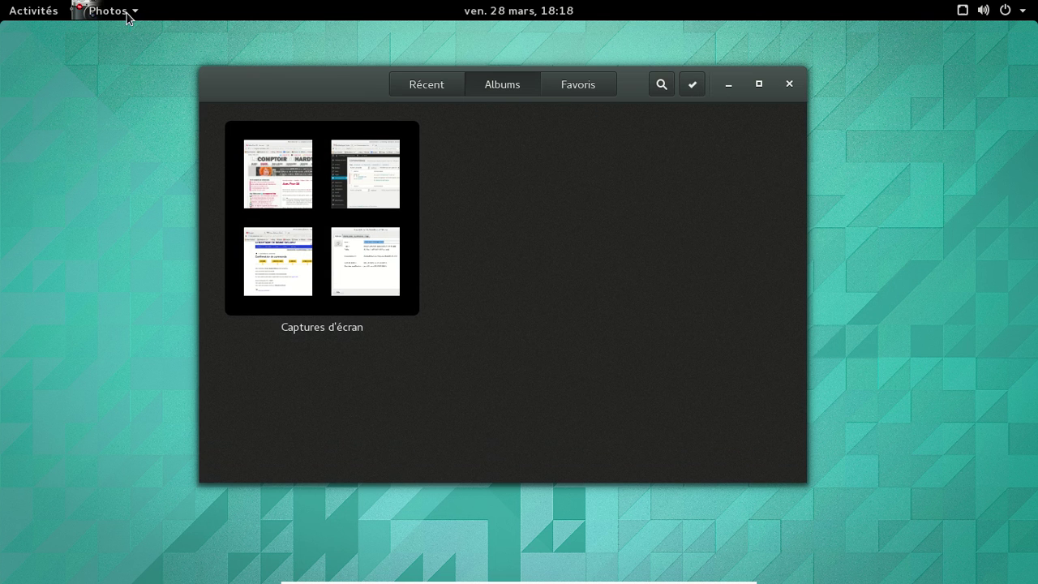
# Step: View the Photos À propos dialog and its Crédits, then close the dialog and Photos
pyautogui.click(121, 11)
pyautogui.click(158, 106)
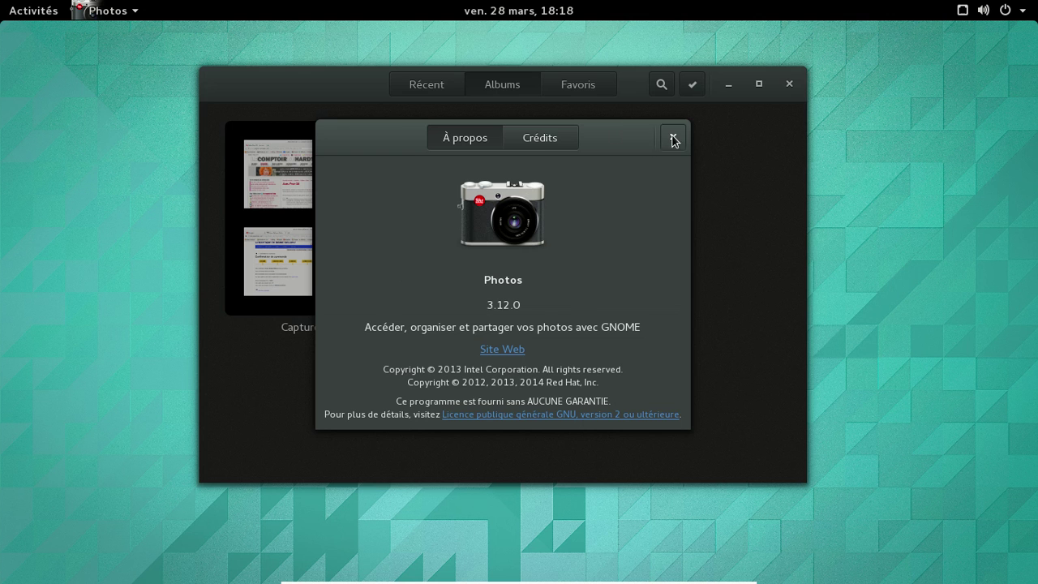
pyautogui.click(537, 142)
pyautogui.moveTo(673, 312)
pyautogui.mouseDown()
pyautogui.moveTo(668, 415)
pyautogui.moveTo(678, 297)
pyautogui.mouseUp()
pyautogui.click(459, 138)
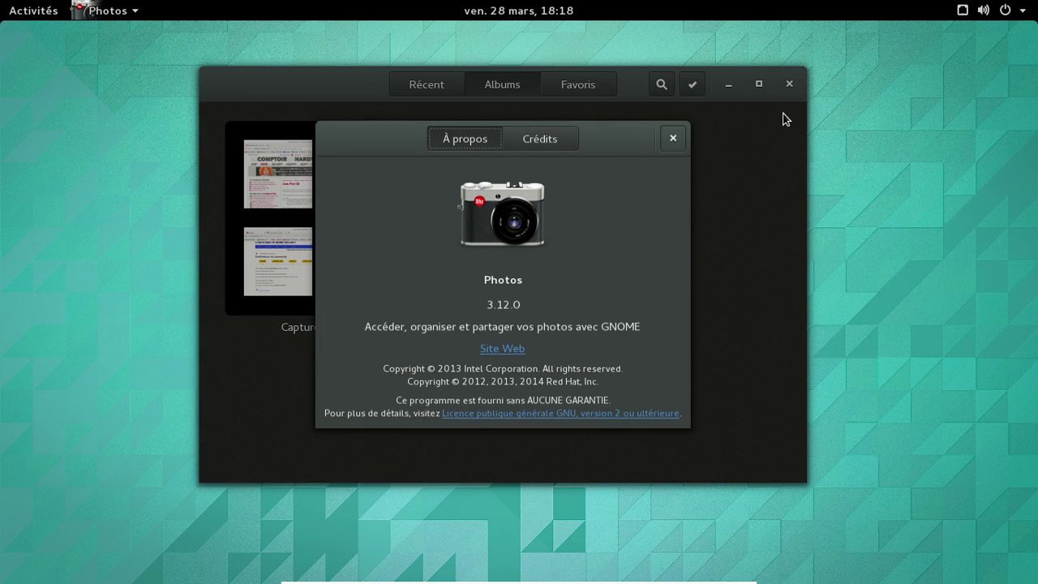
pyautogui.click(790, 85)
pyautogui.click(789, 84)
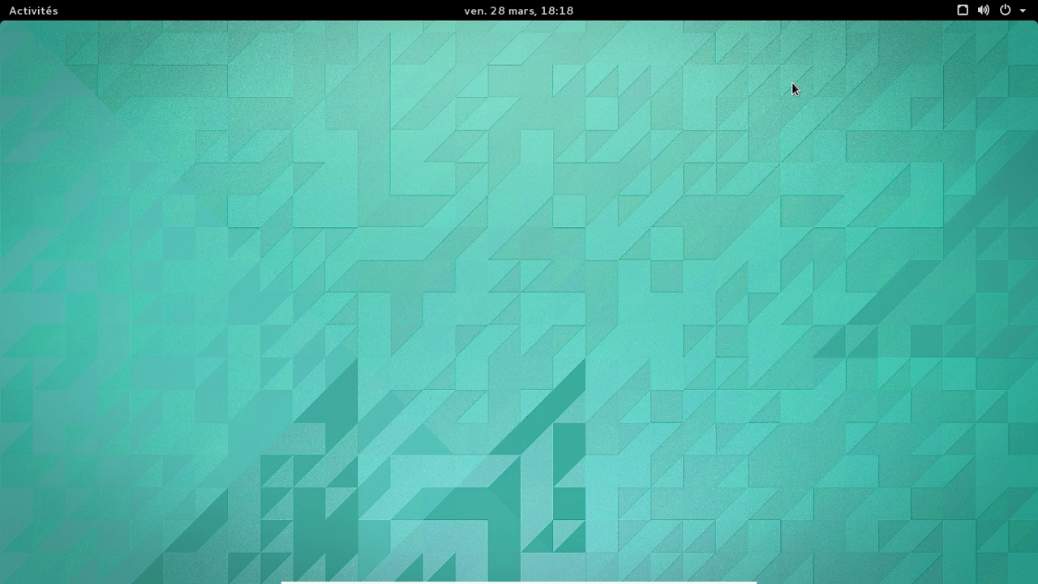
# Step: Show all installed applications under Toutes and page from the second page back to the first
pyautogui.click(41, 14)
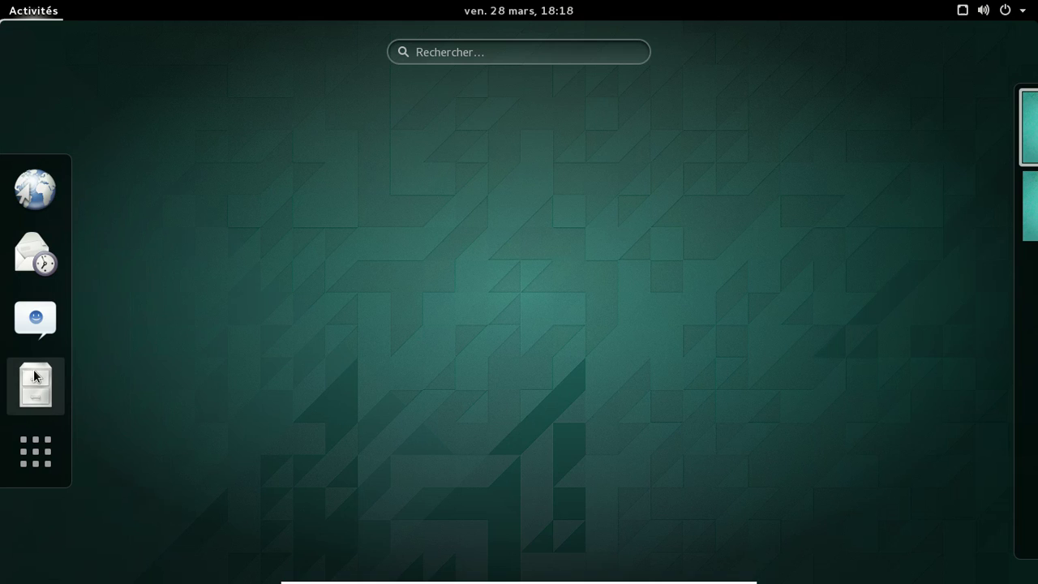
pyautogui.click(35, 381)
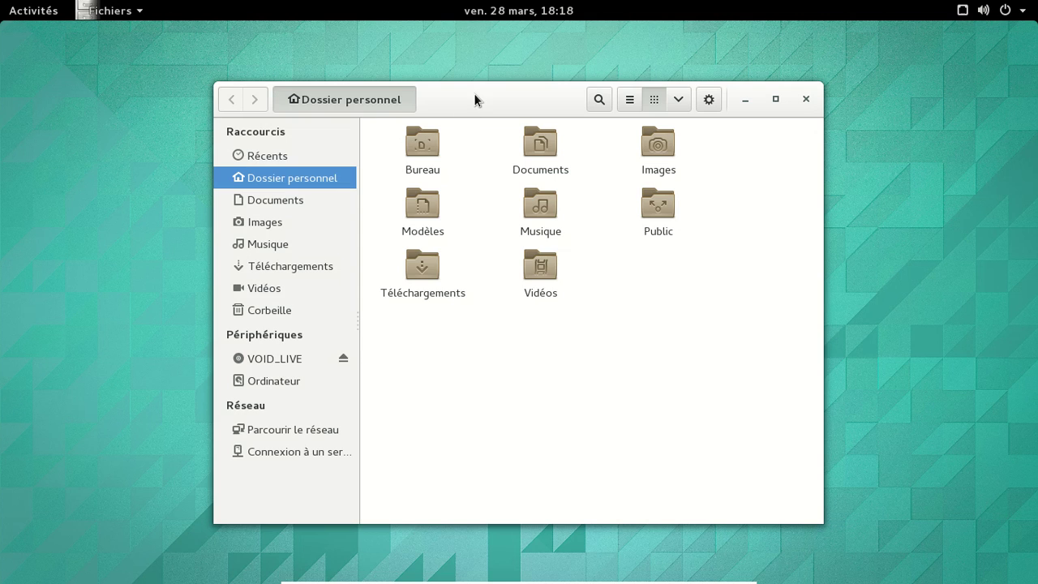
pyautogui.click(33, 13)
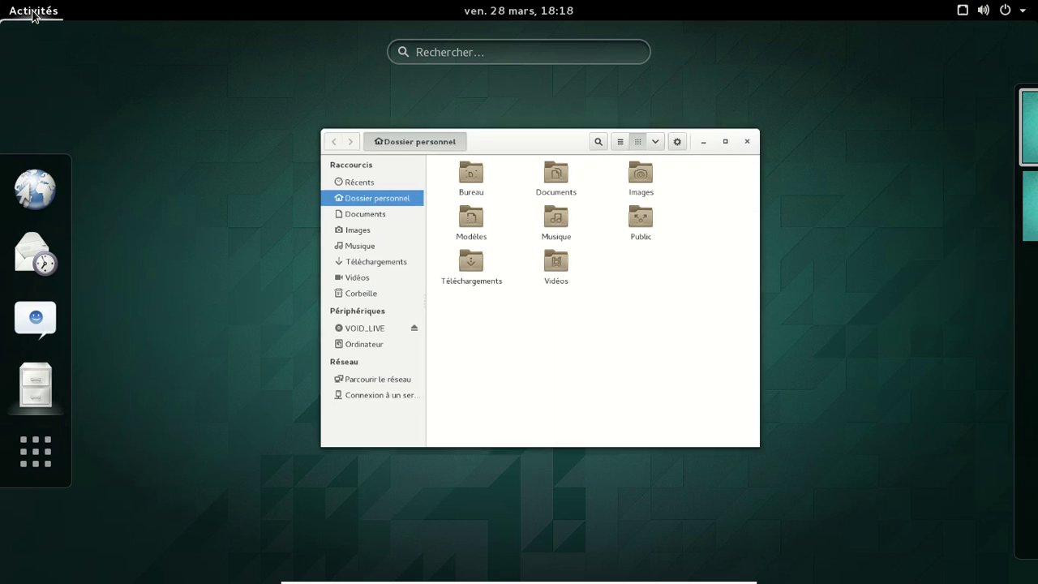
pyautogui.click(47, 452)
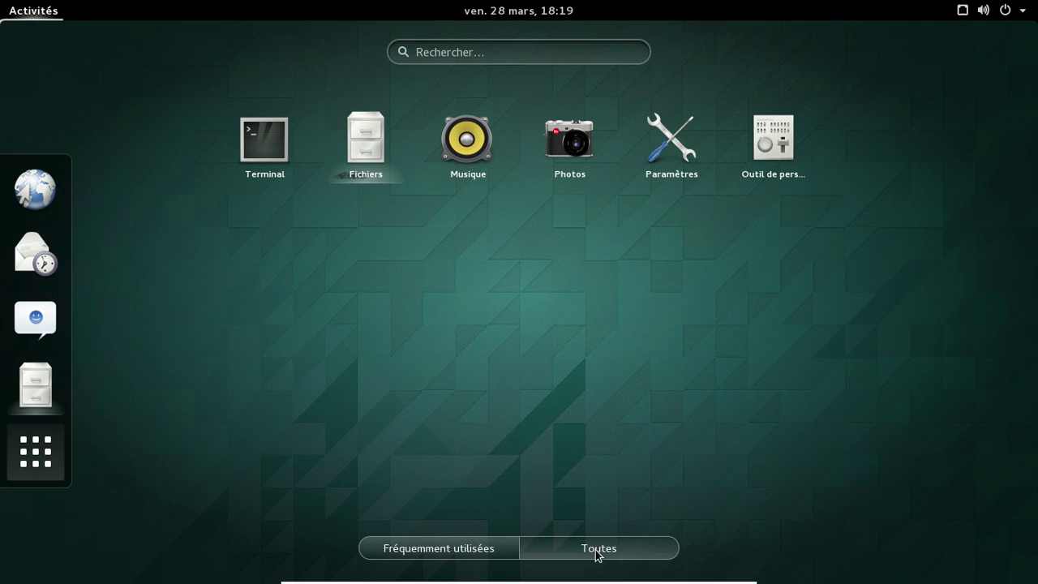
pyautogui.click(553, 540)
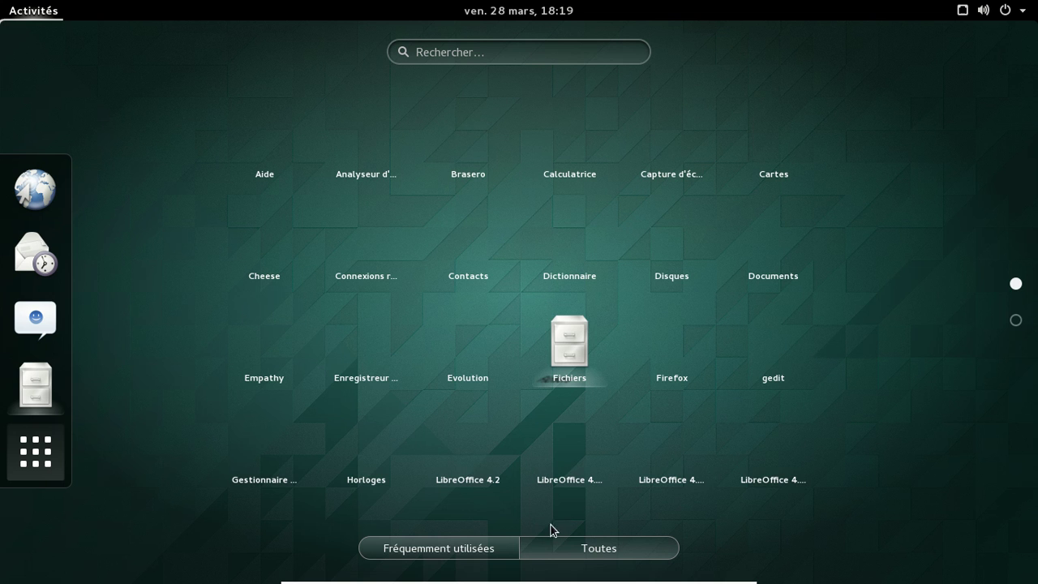
pyautogui.click(1016, 321)
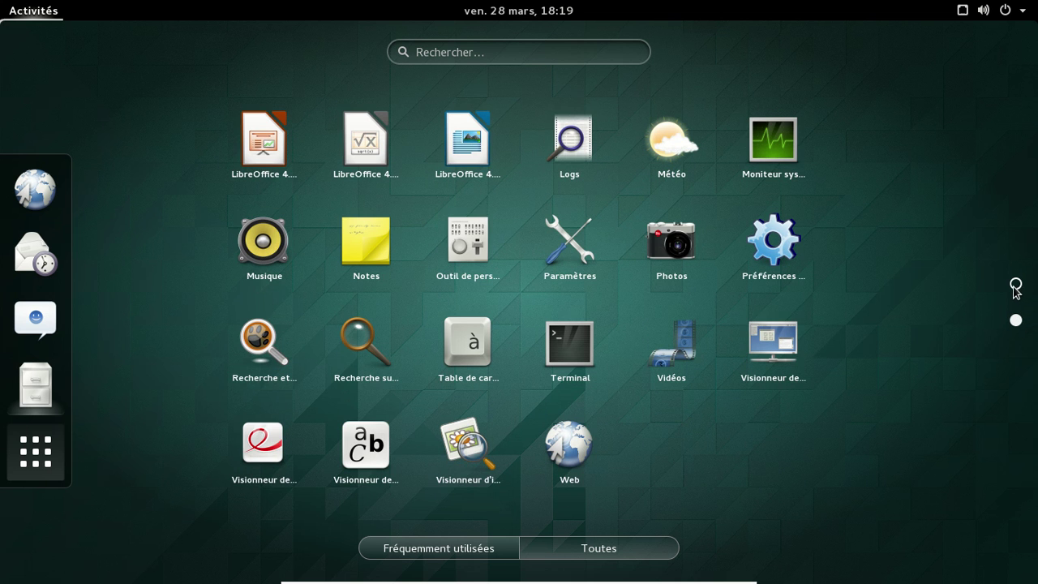
pyautogui.click(1016, 285)
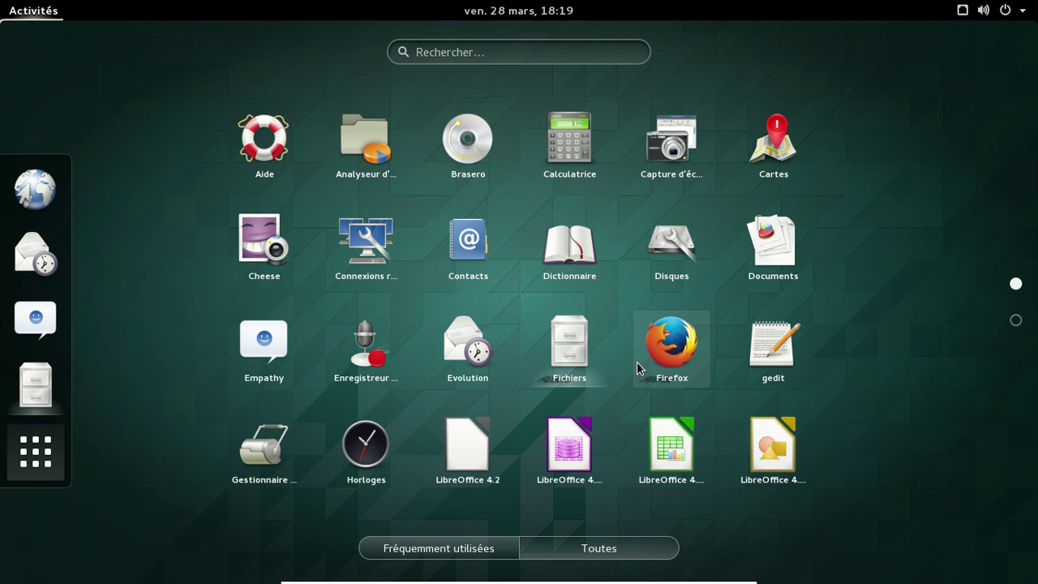
# Step: Launch gedit and type 'Et oui, c'est la nouvelle interface de gedit !' and 'Bizarre non ? :)'
pyautogui.click(761, 369)
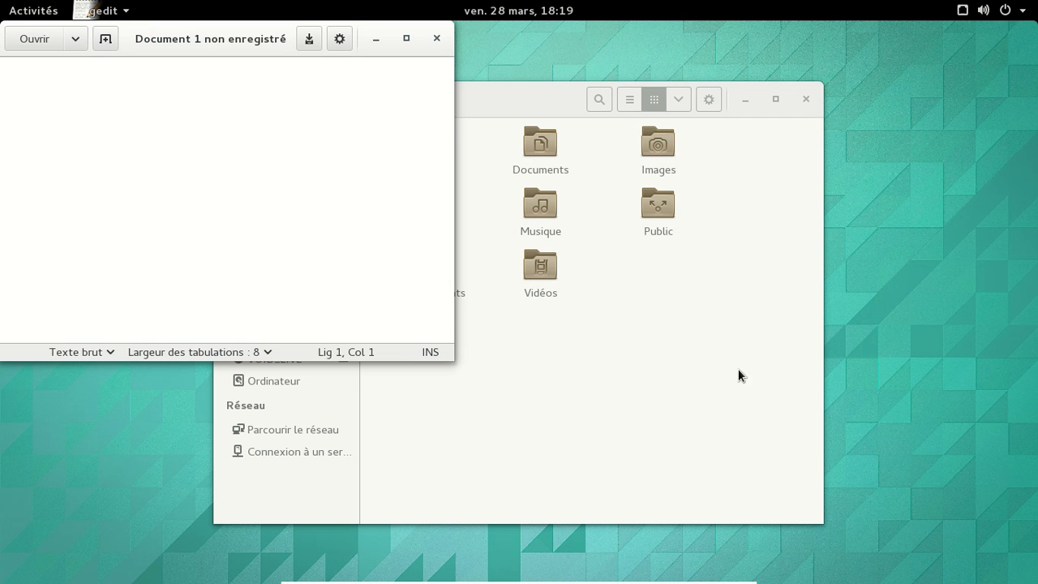
pyautogui.moveTo(192, 32); pyautogui.dragTo(503, 196)
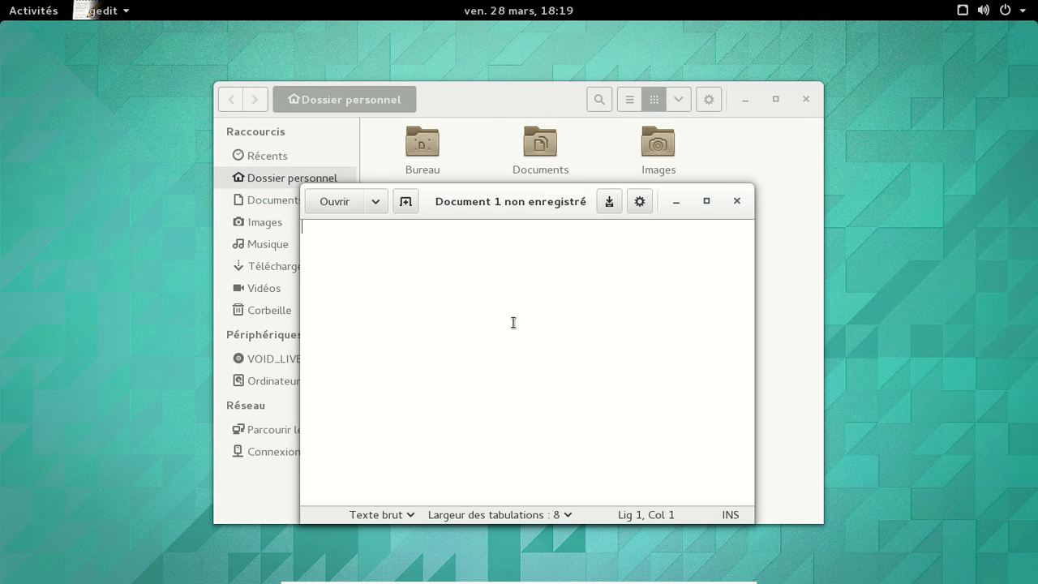
pyautogui.write("Et oui, c'")
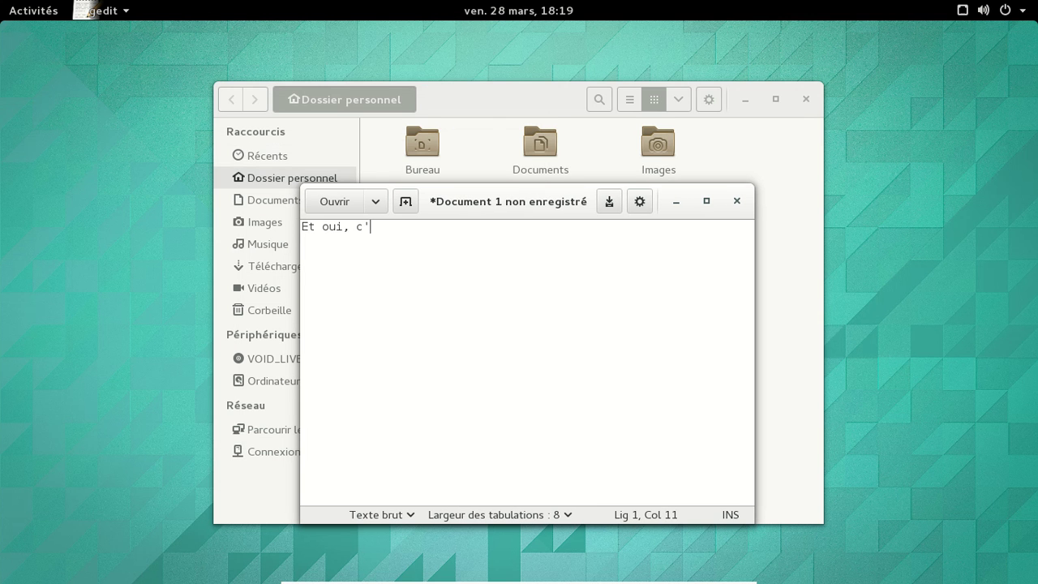
pyautogui.write('est la nouvelle interface de ge')
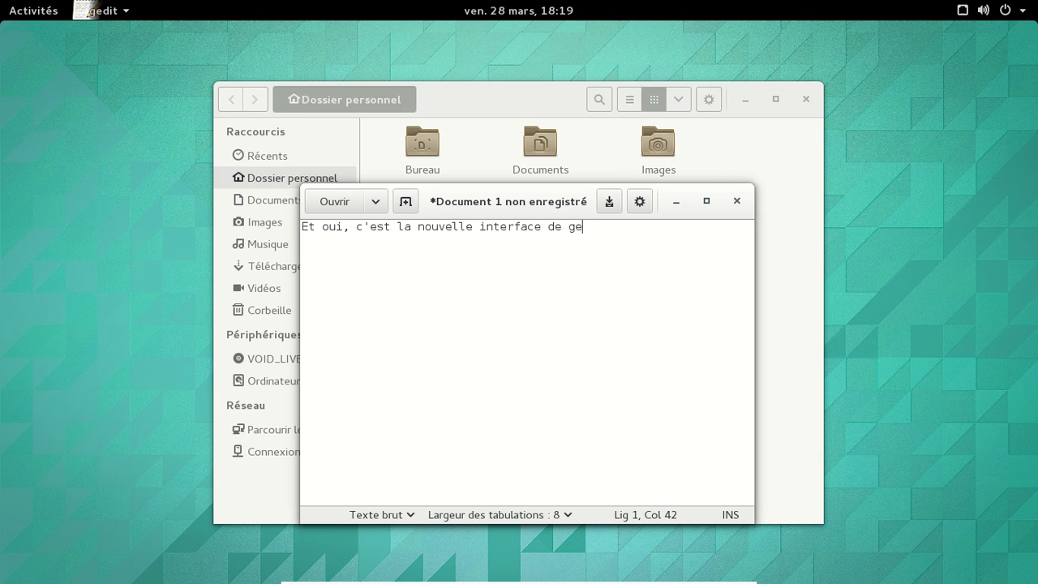
pyautogui.write('dit !')
pyautogui.press('Return')
pyautogui.press('Return')
pyautogui.write('Bizarre non ? :)')
# Step: Open and close a second blank document, then open and cancel the Ouvrir dialog
pyautogui.click(405, 203)
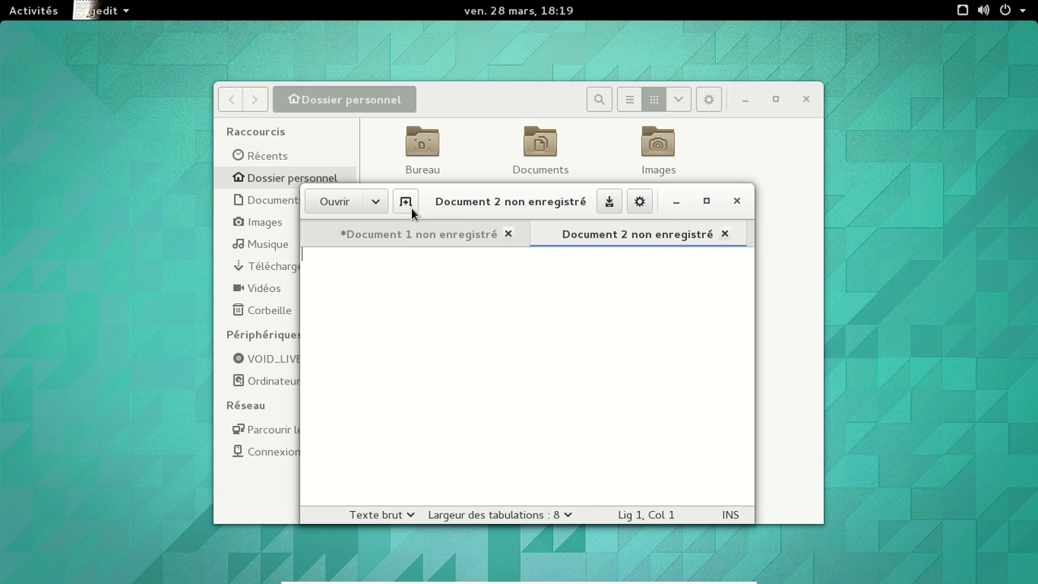
pyautogui.click(726, 235)
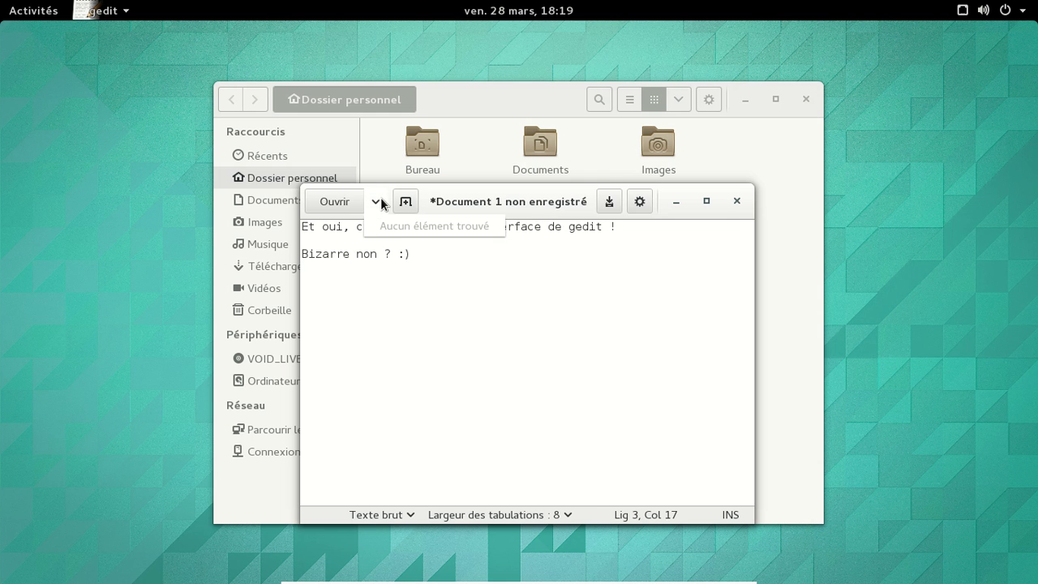
pyautogui.click(340, 202)
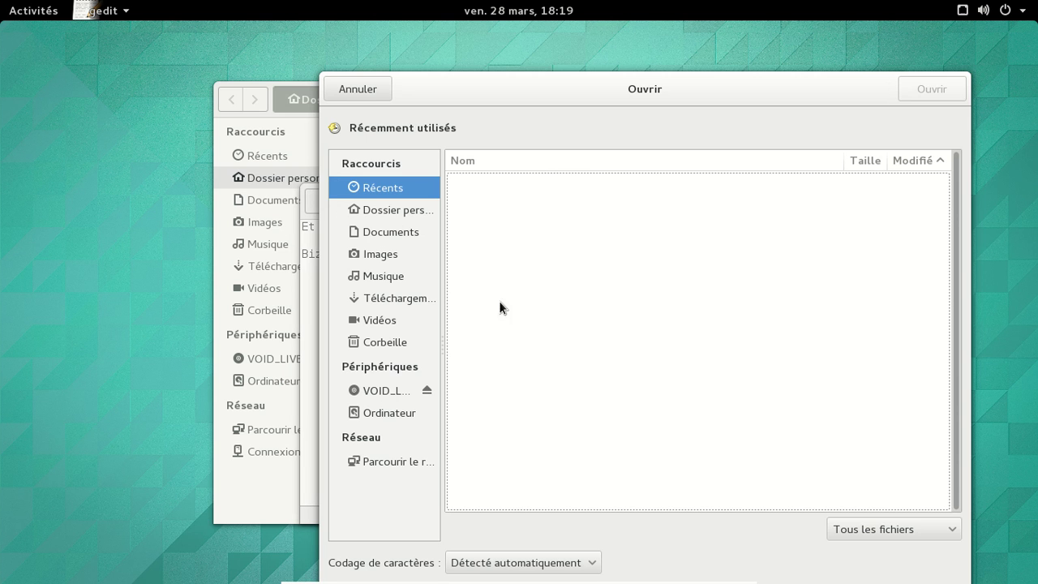
pyautogui.moveTo(592, 102); pyautogui.dragTo(533, 67)
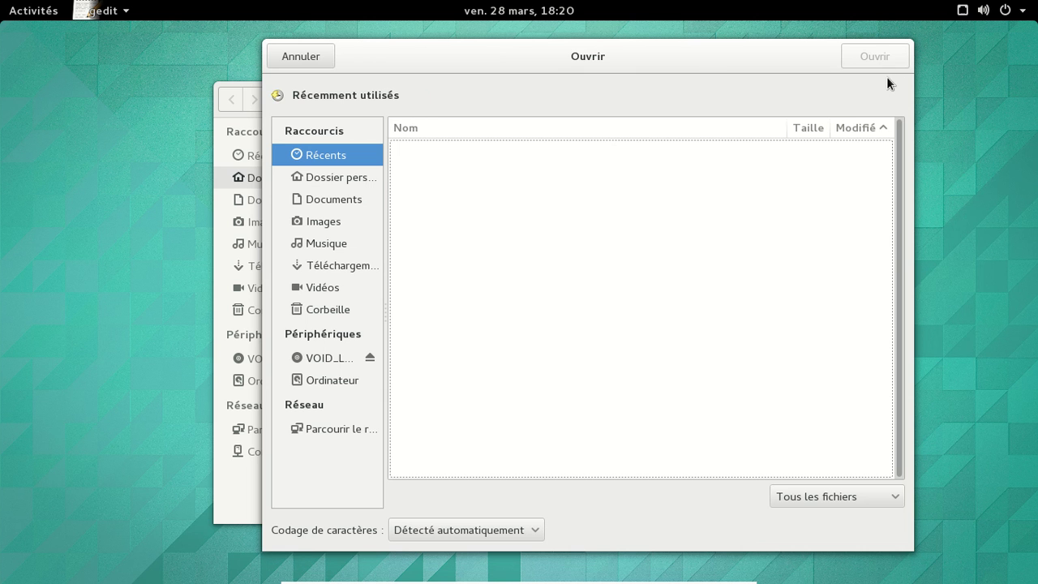
pyautogui.click(323, 53)
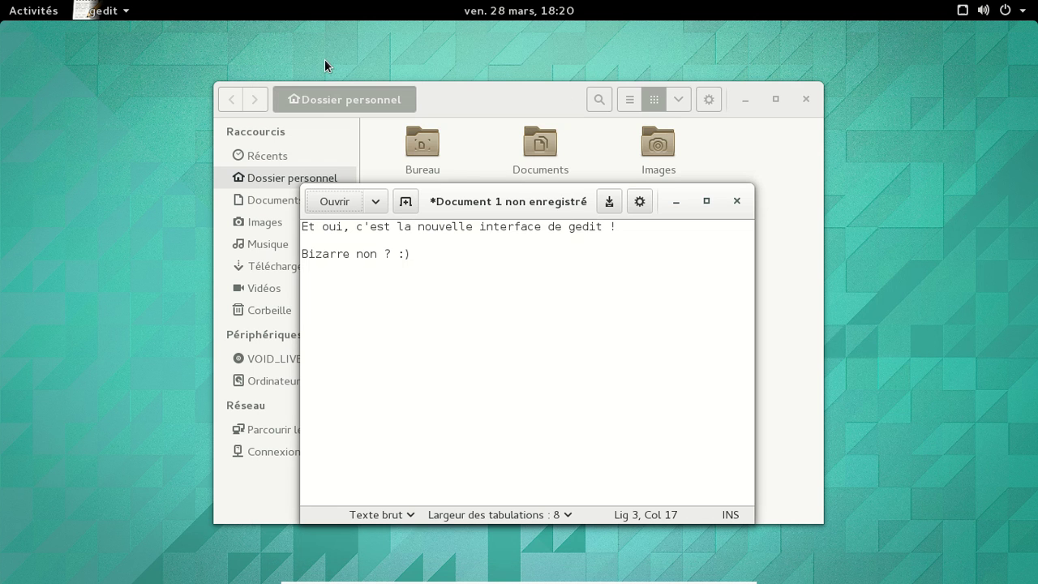
# Step: Set Mode de coloration to BennuGD, then close gedit with Fermer sans enregistrer
pyautogui.click(639, 202)
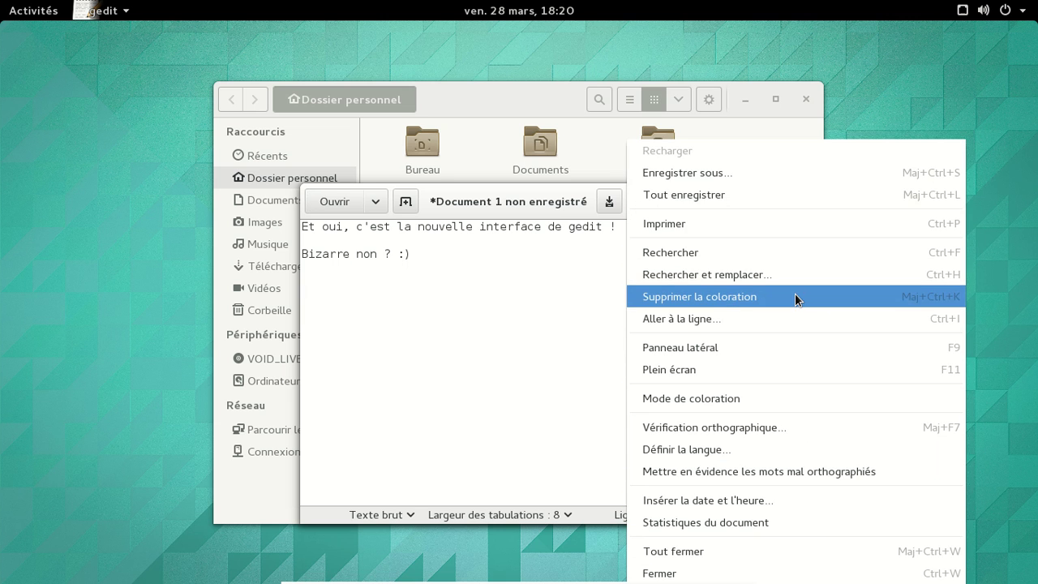
pyautogui.click(811, 398)
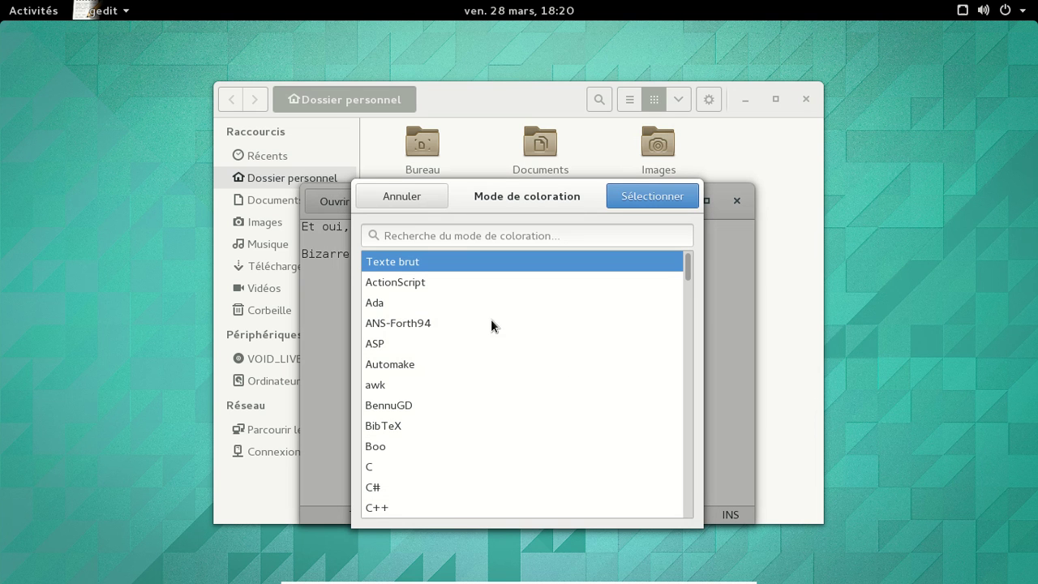
pyautogui.click(415, 404)
pyautogui.click(631, 203)
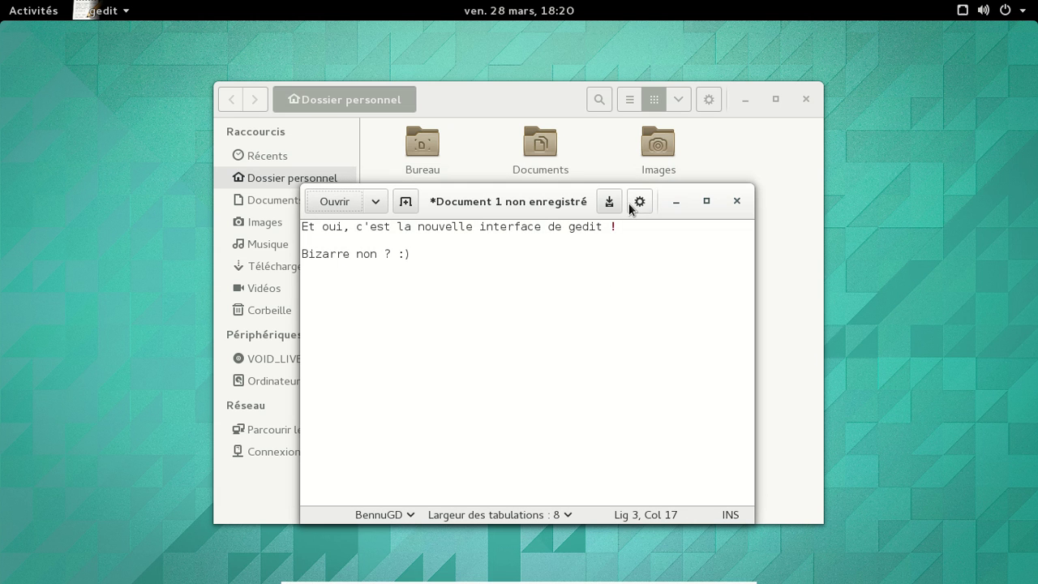
pyautogui.click(737, 202)
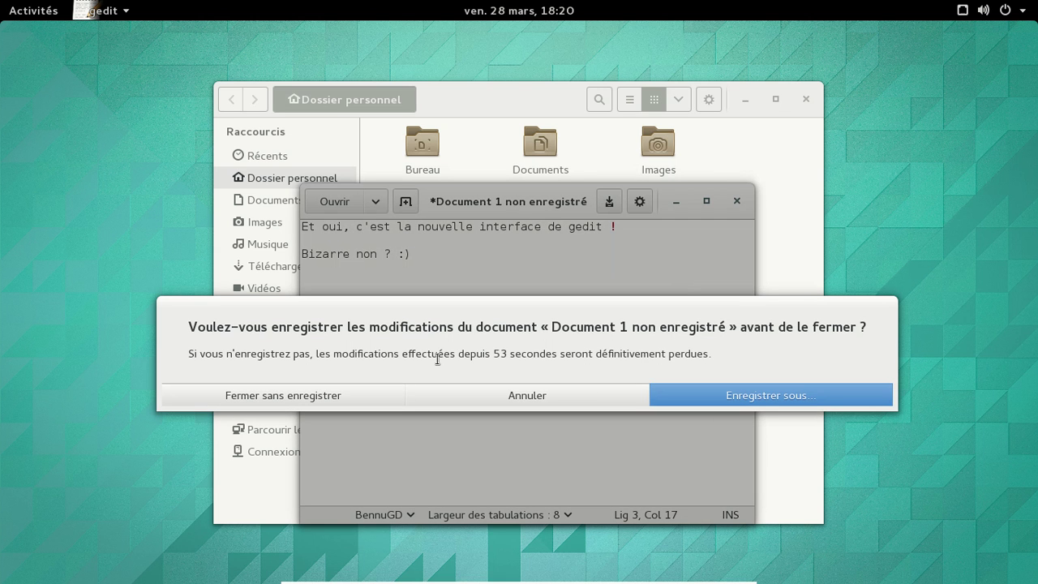
pyautogui.click(296, 403)
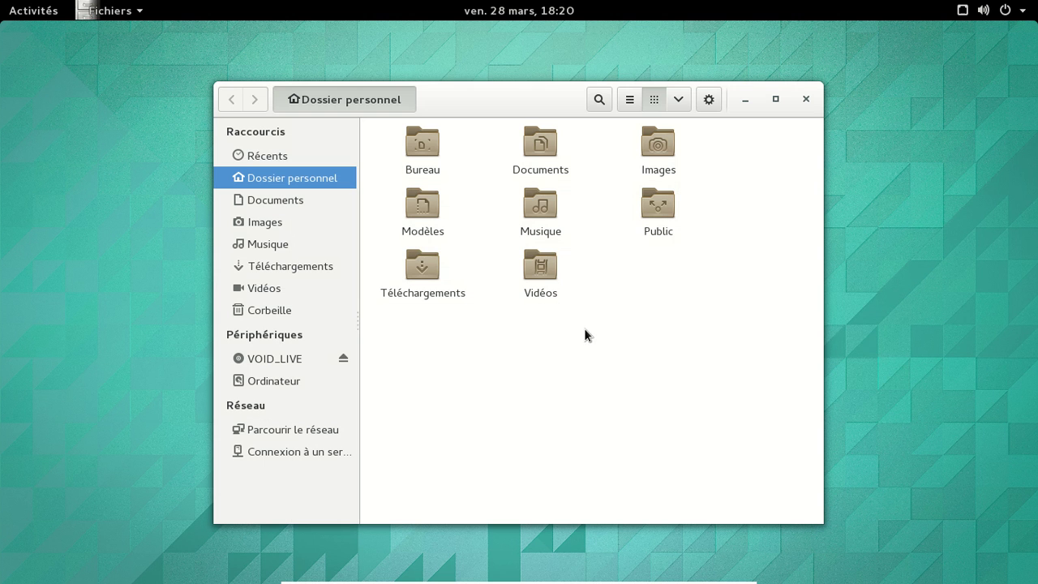
# Step: Search 'musique' in Activities and launch the Musique app
pyautogui.click(18, 20)
pyautogui.write('musique')
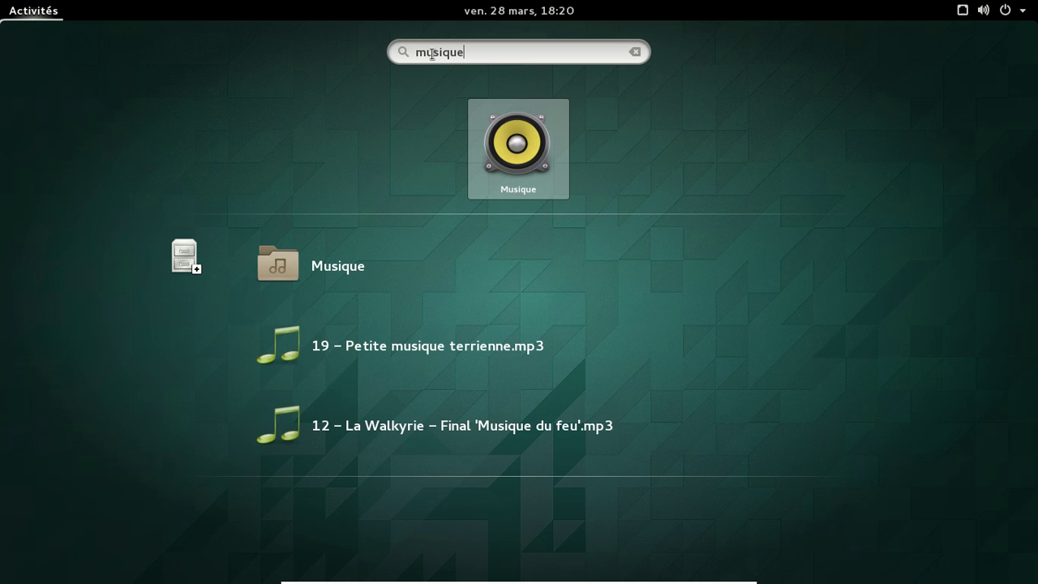
pyautogui.press('Return')
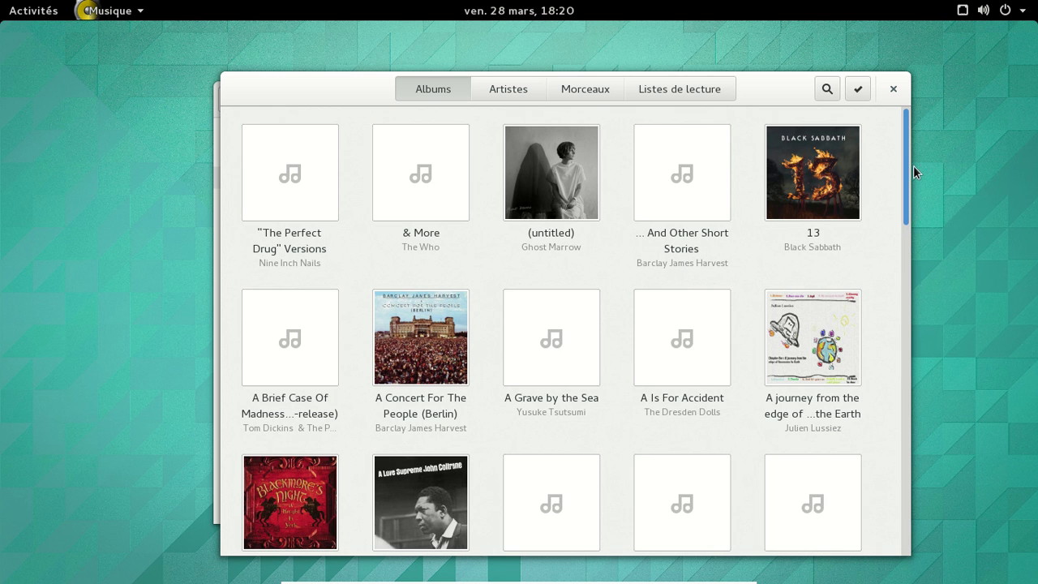
# Step: Scroll the albums, then view the Artistes, Listes de lecture and Morceaux tabs
pyautogui.scroll(-1, 913, 167)
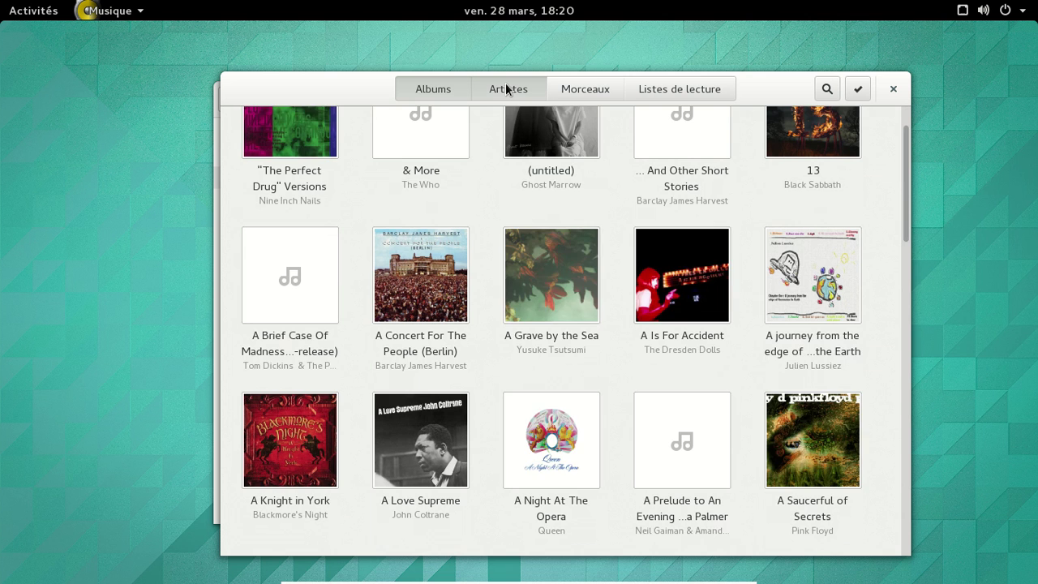
pyautogui.click(506, 88)
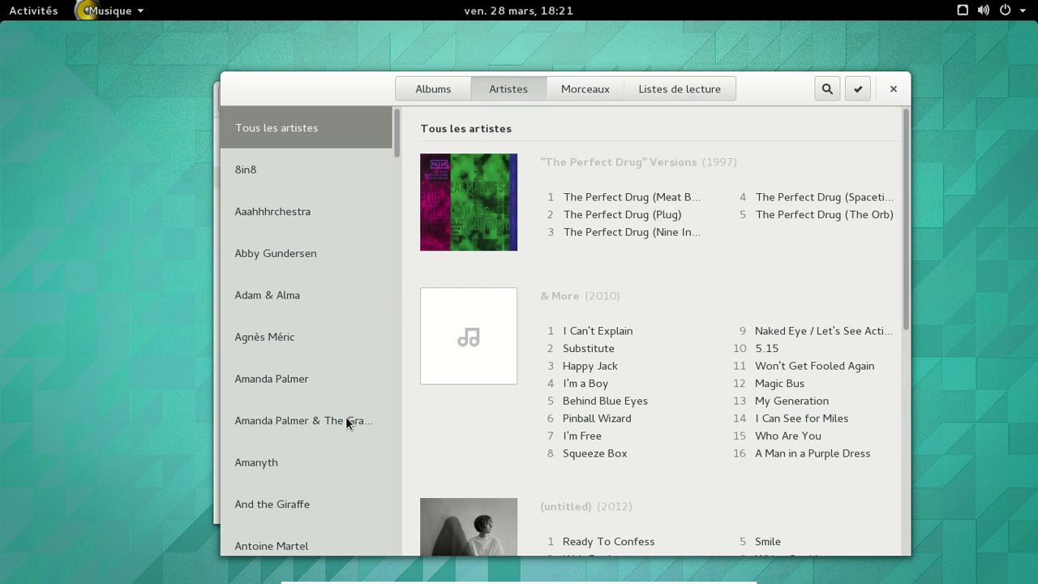
pyautogui.click(689, 91)
pyautogui.click(597, 91)
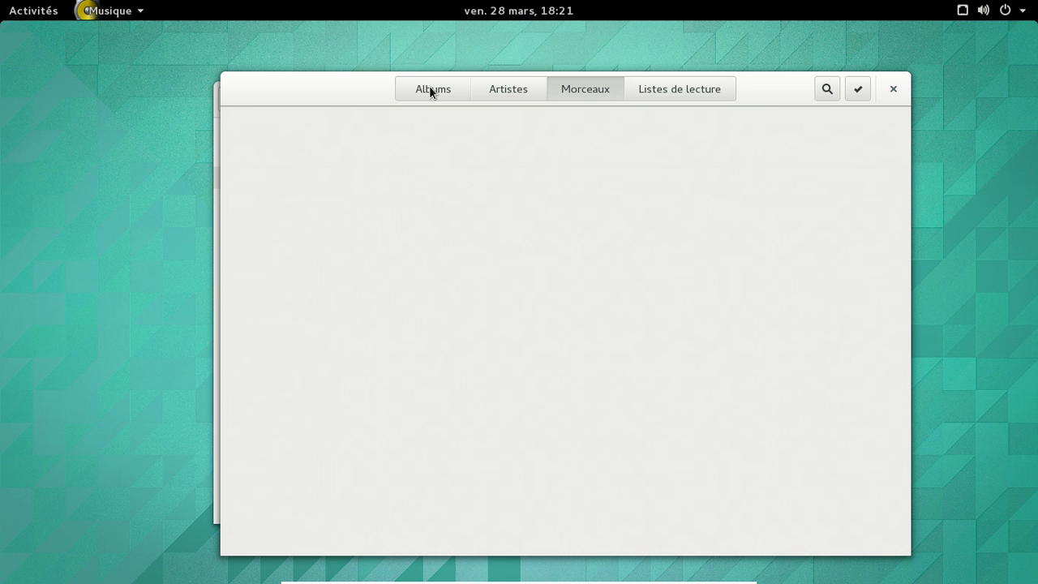
# Step: Check the Musique folder's properties in Files (8 547 éléments, 78,4 Go), then close Files
pyautogui.hotkey('alt', 'Tab')
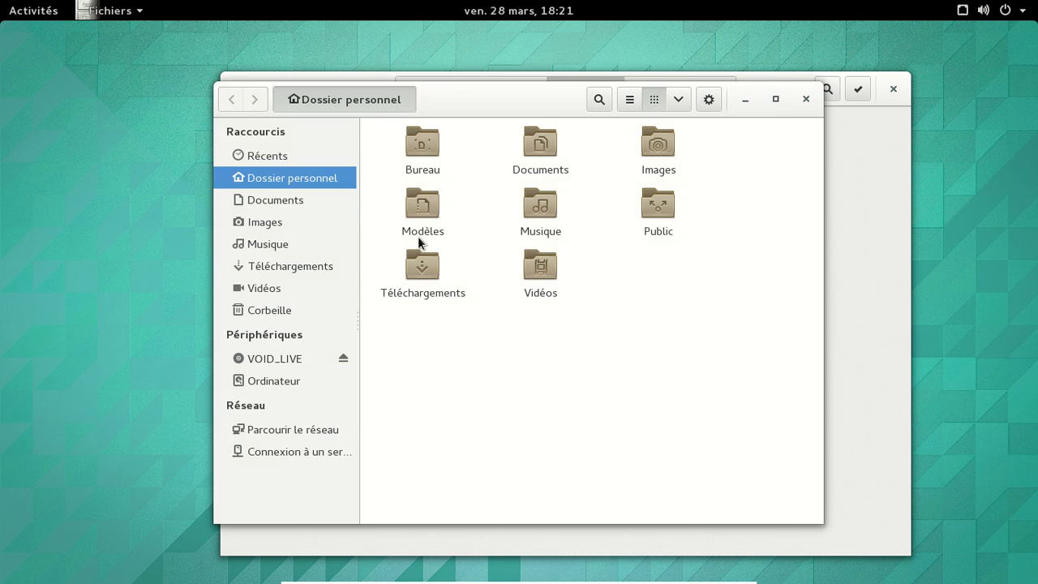
pyautogui.click(556, 216)
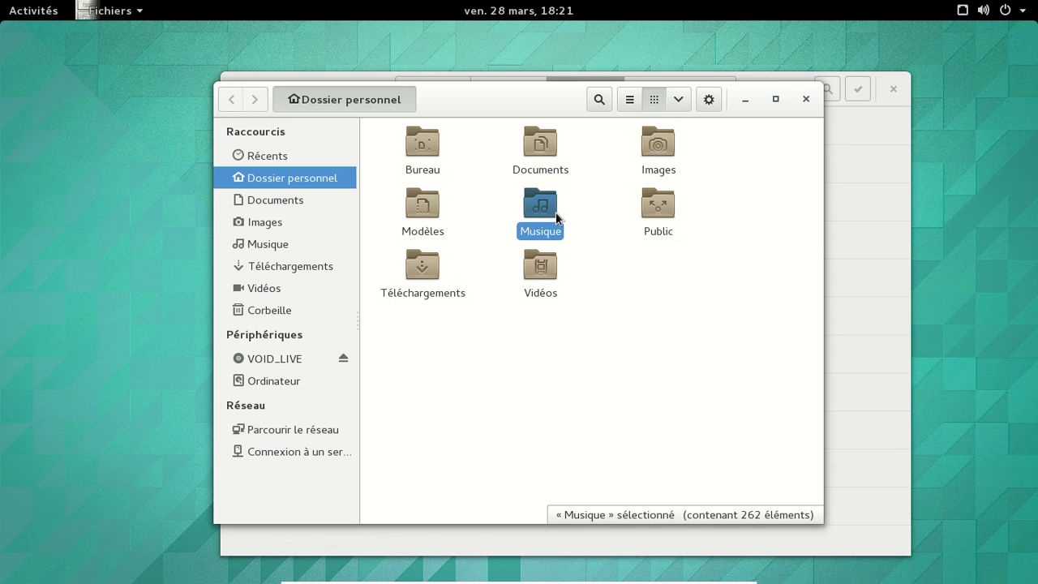
pyautogui.hotkey('ctrl', 'i')
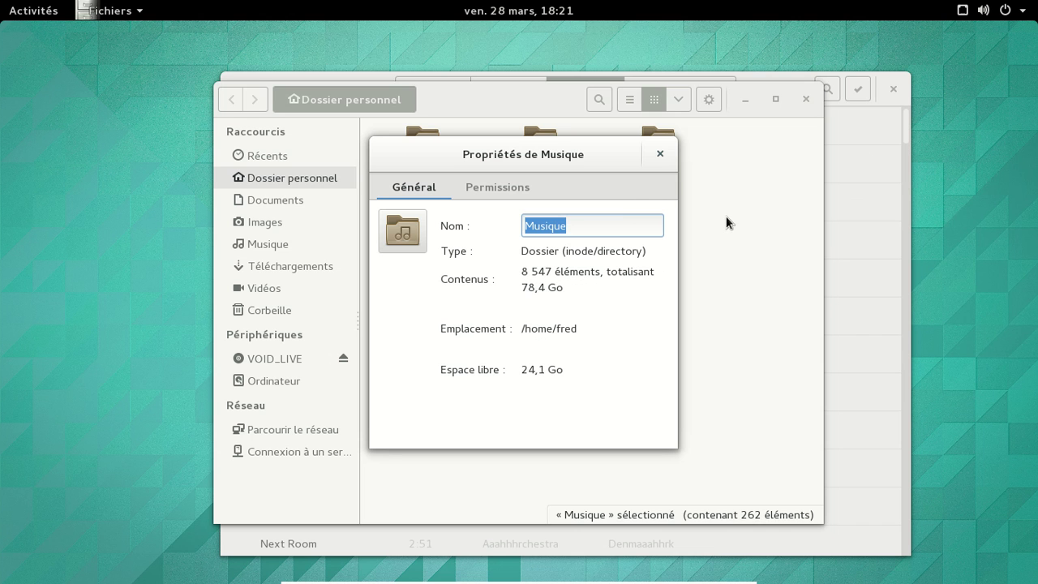
pyautogui.click(660, 156)
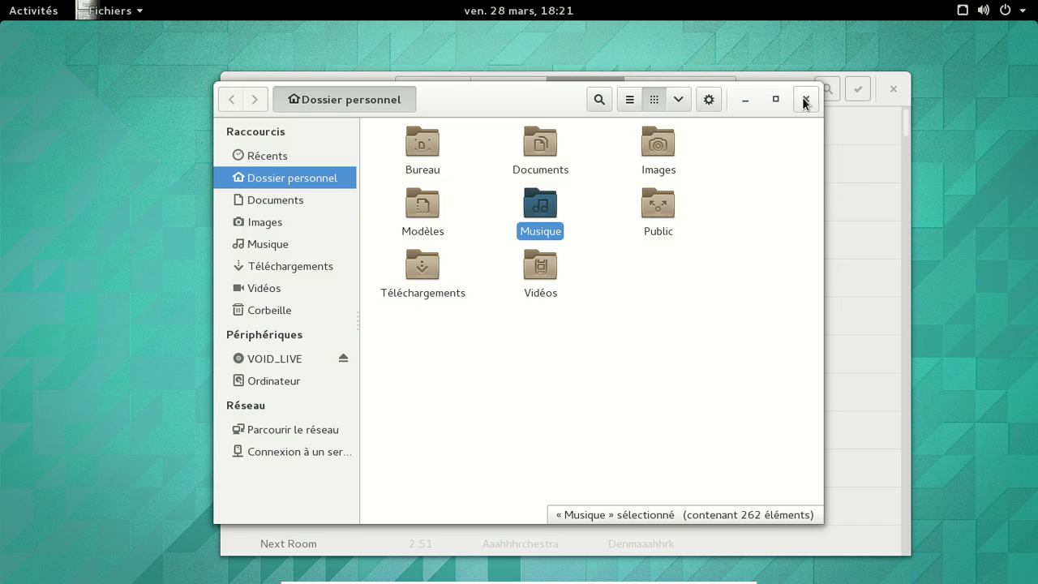
pyautogui.click(805, 100)
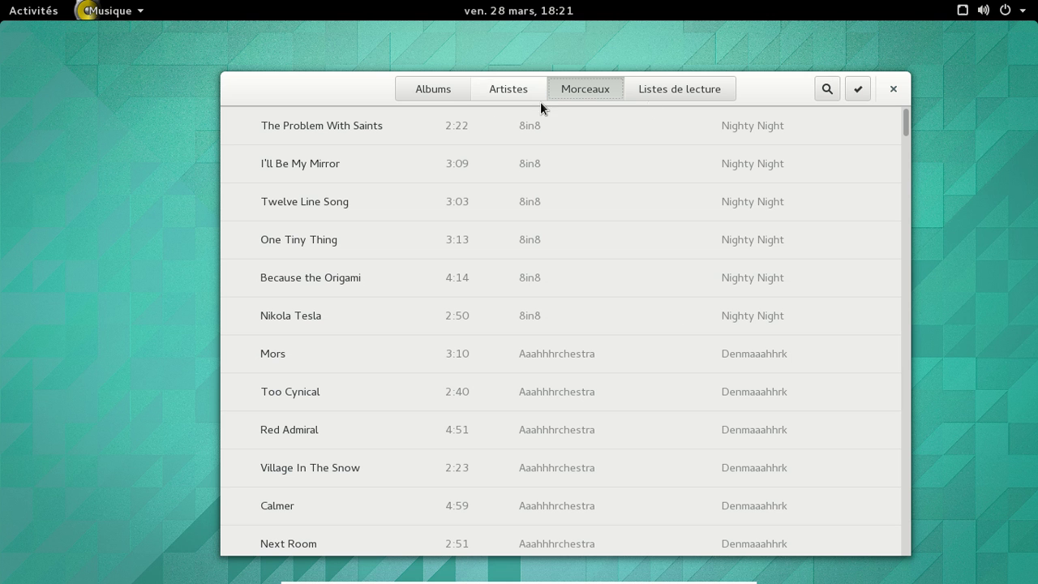
# Step: Show the Albums view, scroll the grid and load more albums with 'En charger davantage'
pyautogui.click(435, 86)
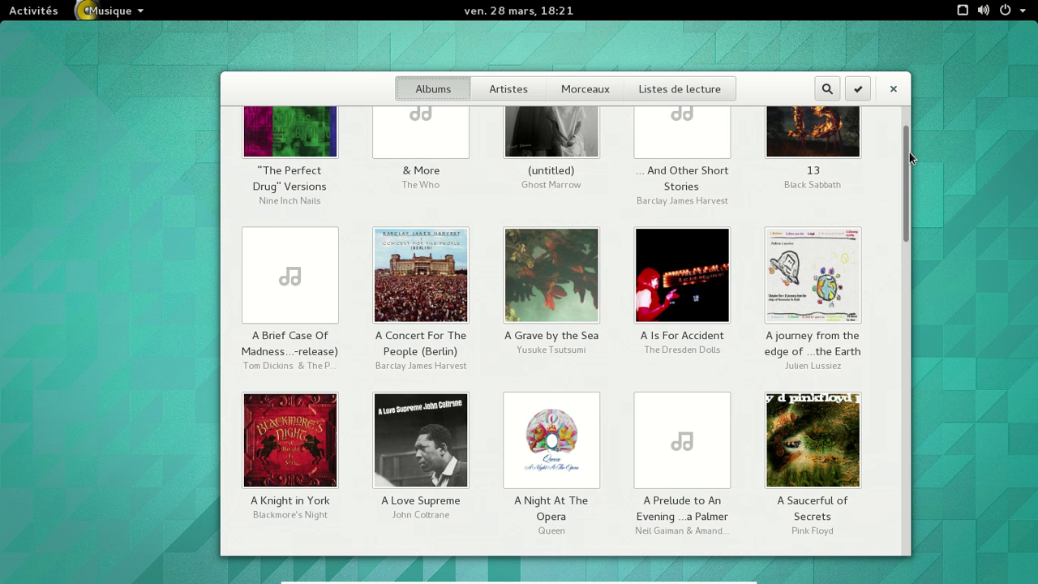
pyautogui.moveTo(909, 151); pyautogui.dragTo(900, 303)
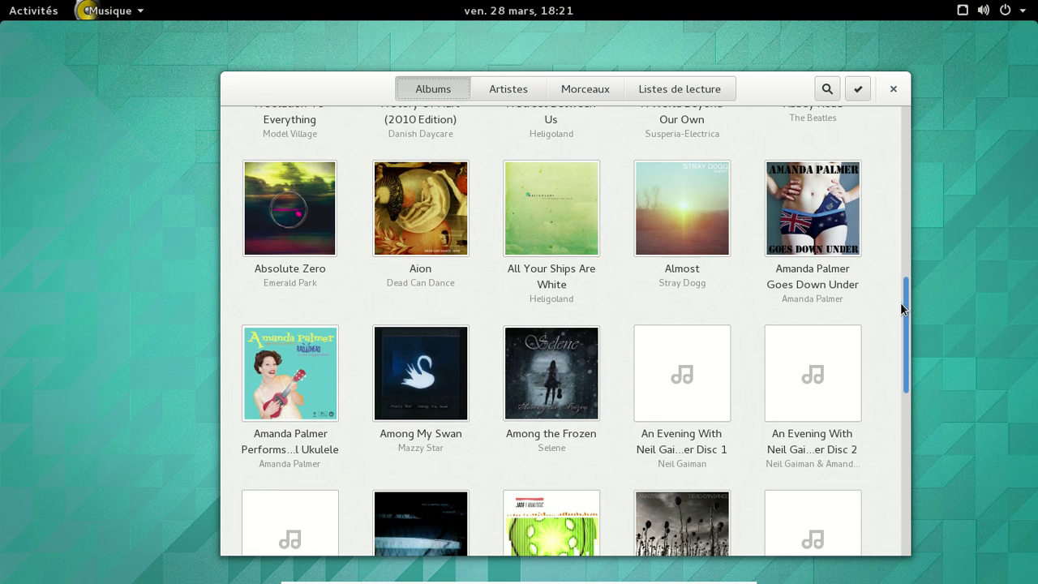
pyautogui.scroll(-4, 858, 278)
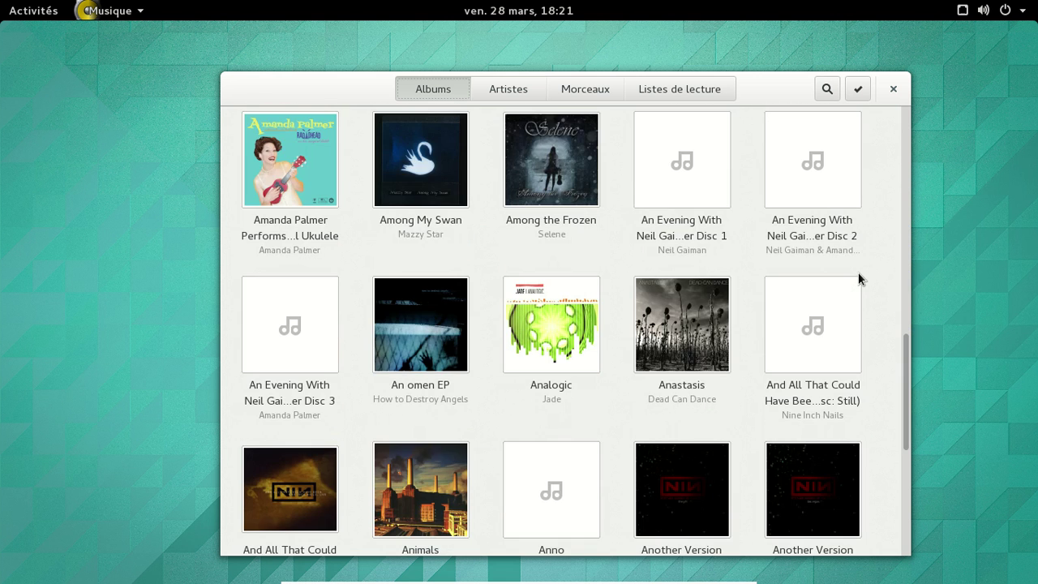
pyautogui.scroll(-3, 859, 278)
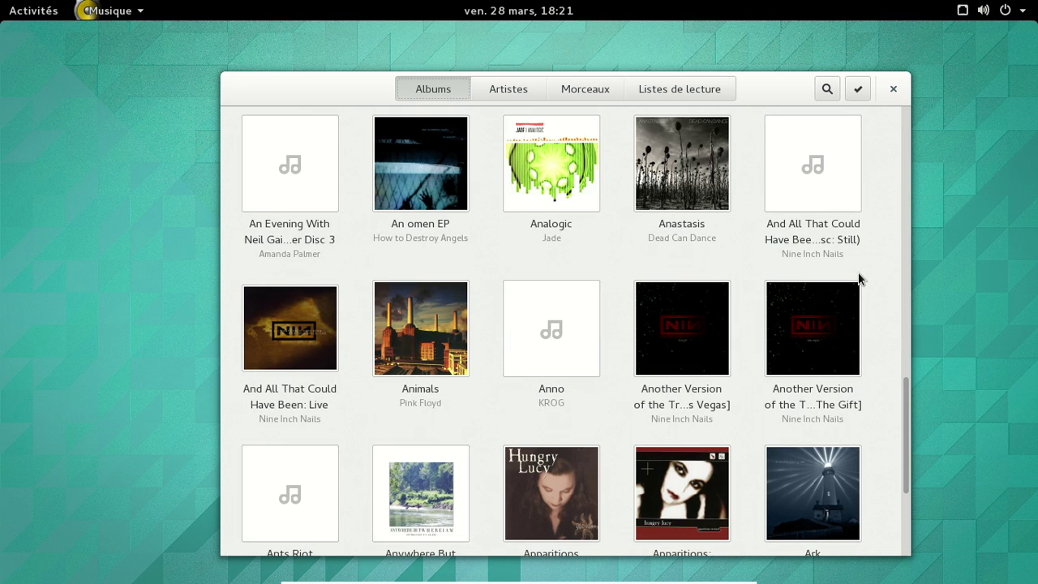
pyautogui.scroll(-4, 858, 277)
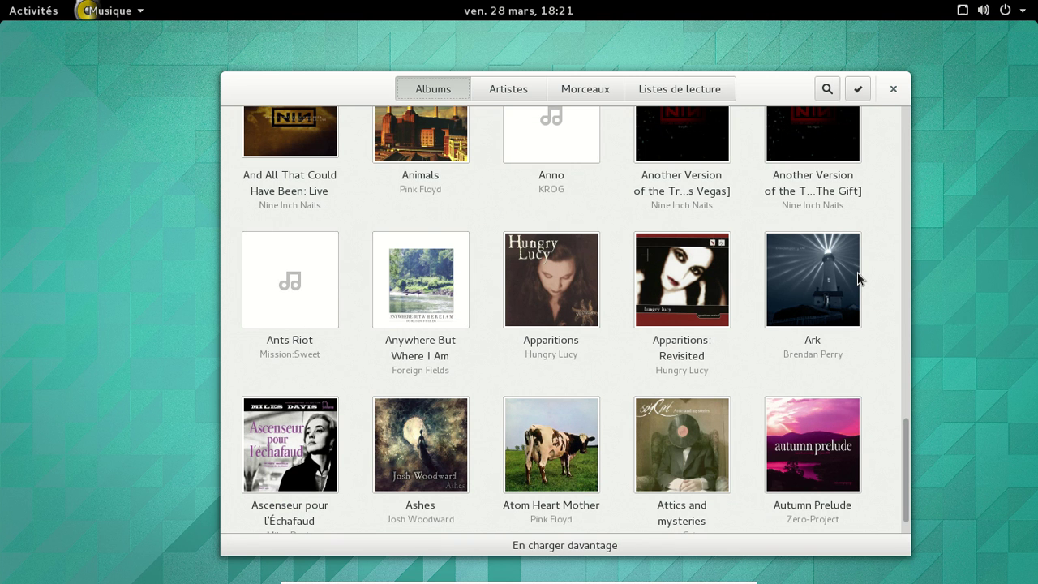
pyautogui.scroll(-1, 877, 276)
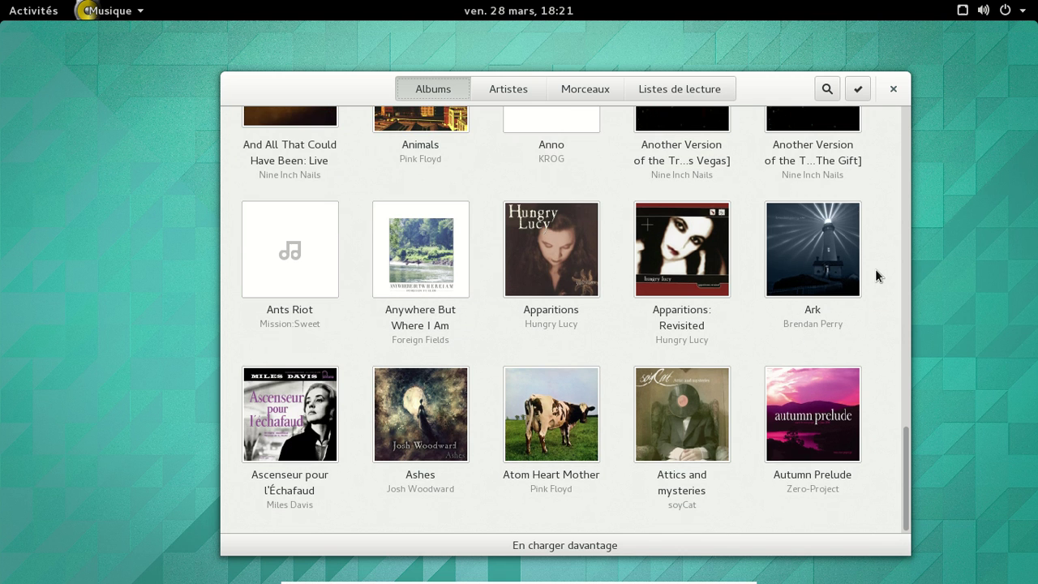
pyautogui.click(561, 545)
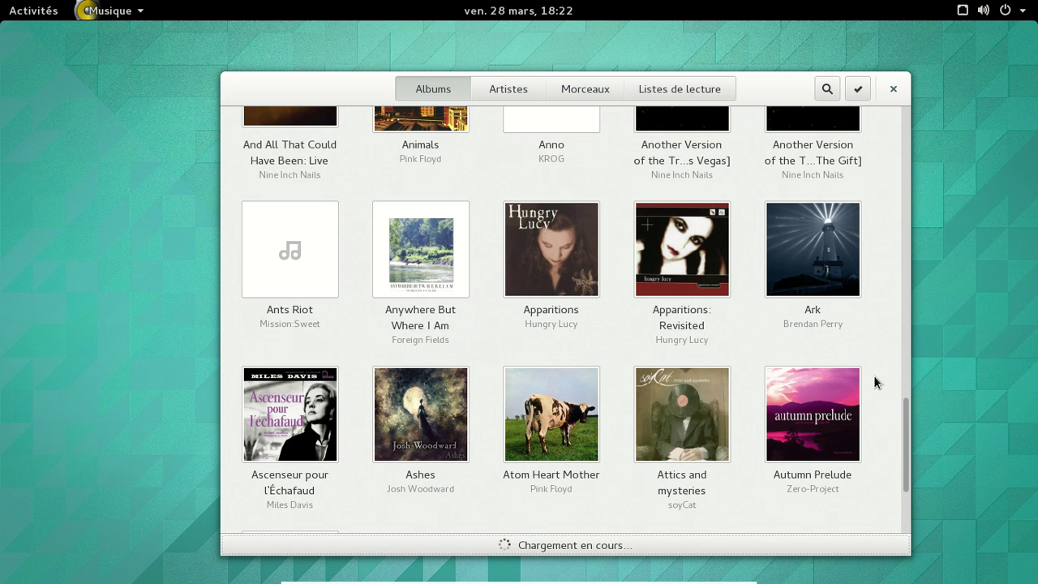
pyautogui.scroll(-3, 876, 381)
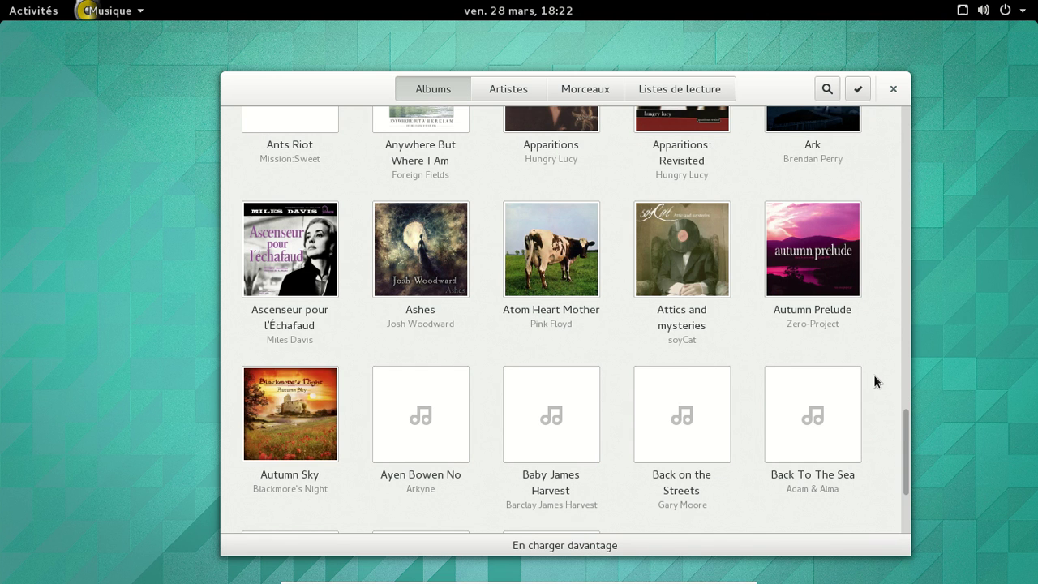
pyautogui.scroll(-3, 817, 411)
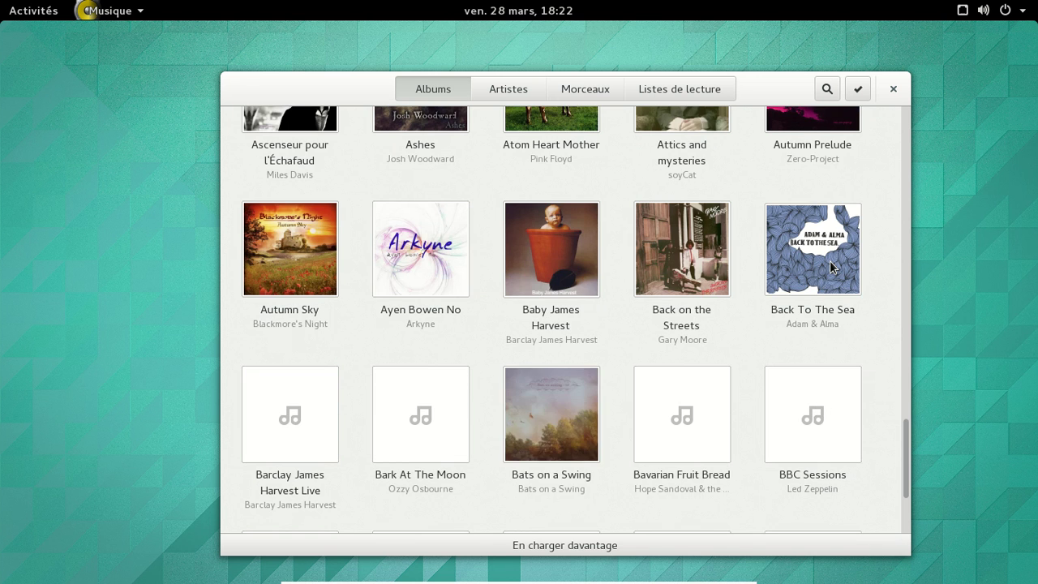
# Step: Preview the Back To The Sea album, then open Before We Stand... We Crawl
pyautogui.click(829, 266)
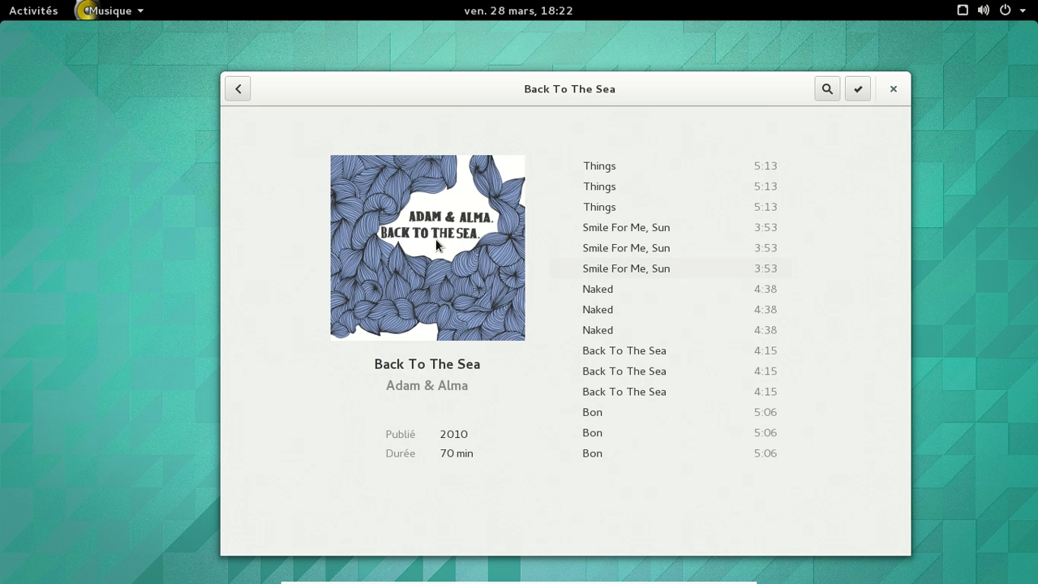
pyautogui.click(237, 91)
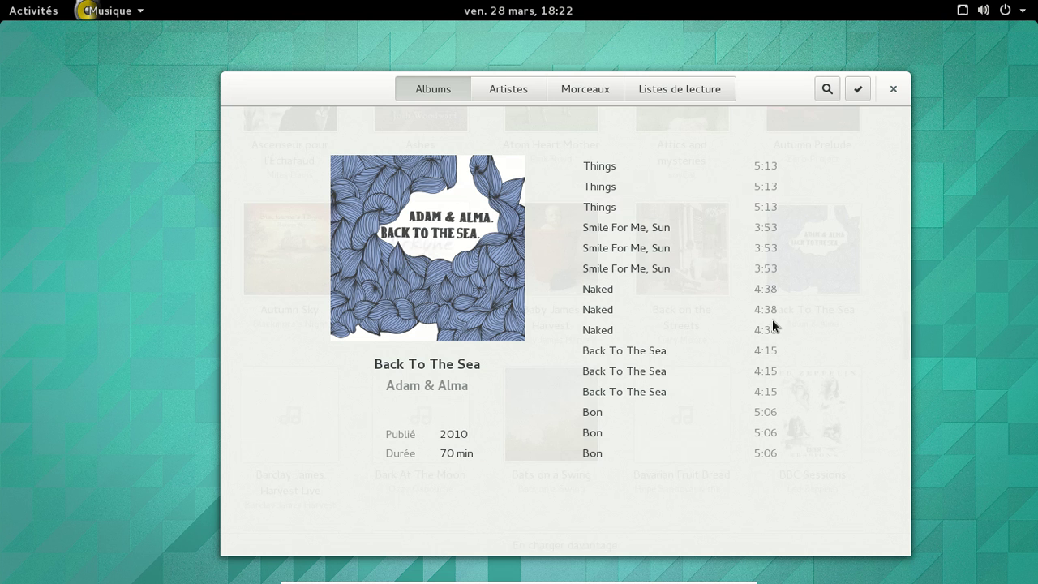
pyautogui.scroll(-3, 760, 317)
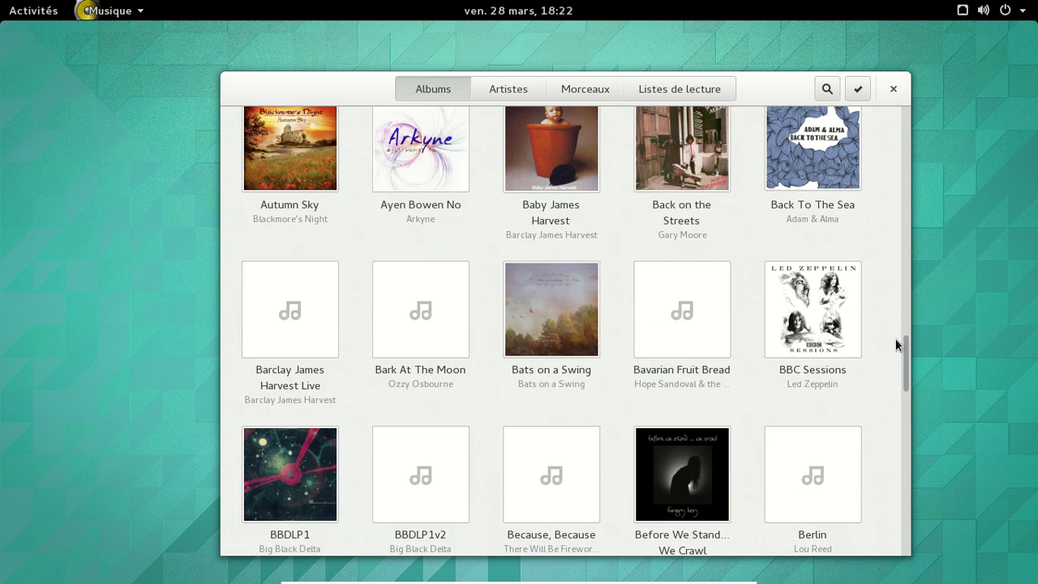
pyautogui.click(691, 469)
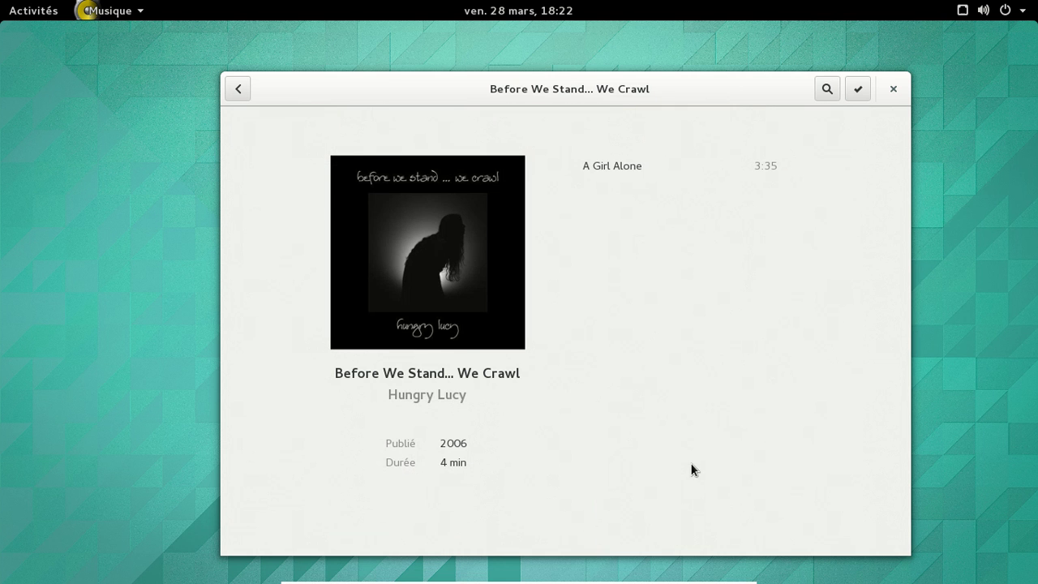
# Step: Play the track A Girl Alone, then pause it at 0:05
pyautogui.click(602, 165)
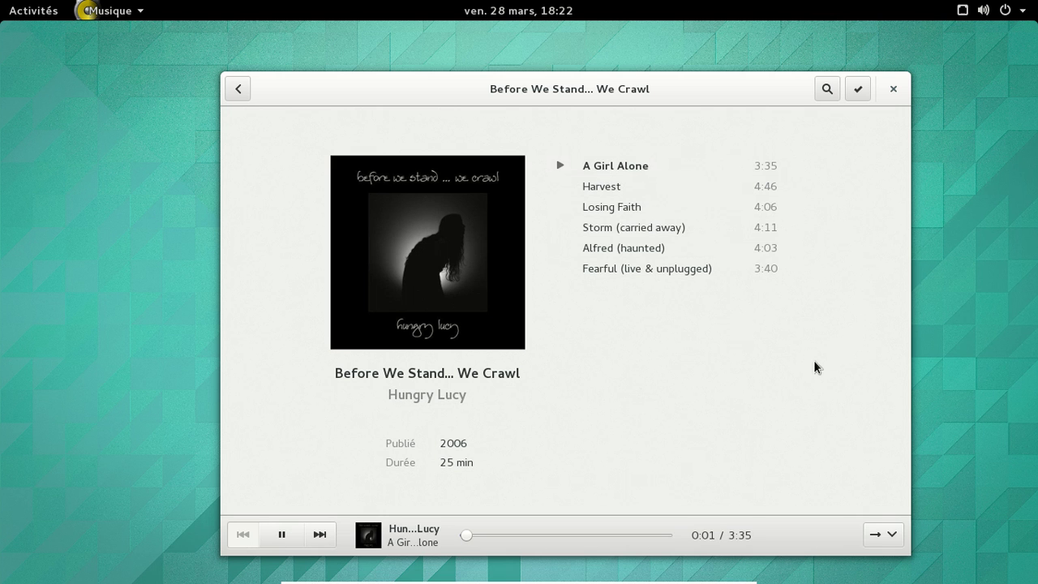
pyautogui.click(890, 535)
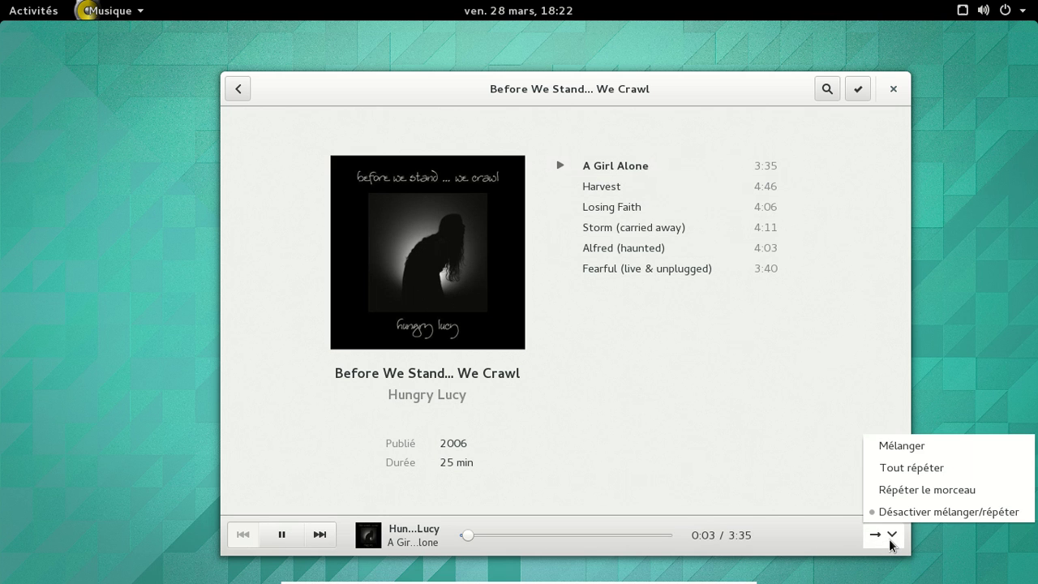
pyautogui.click(891, 540)
pyautogui.click(281, 534)
pyautogui.click(830, 93)
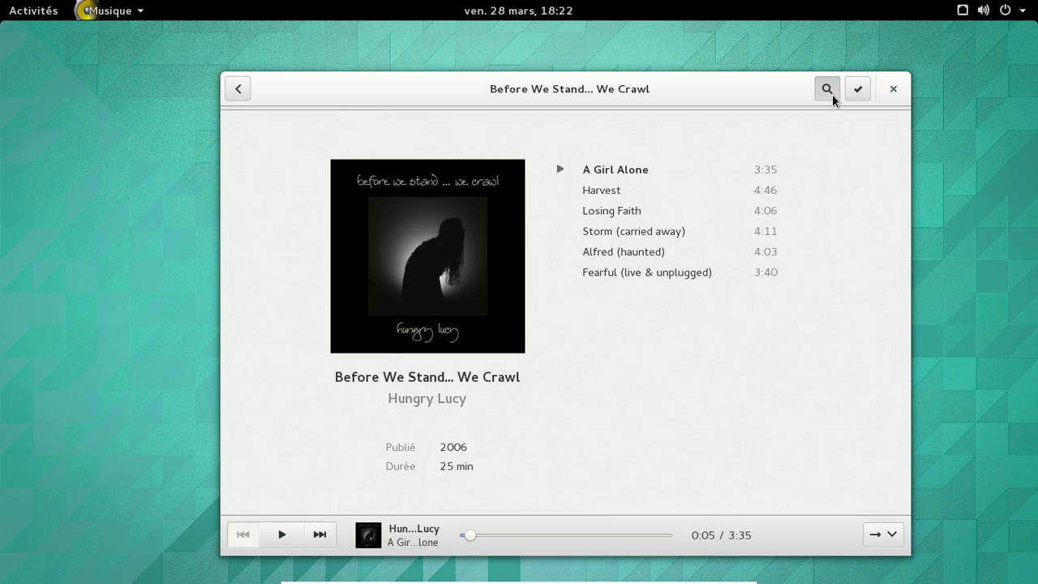
pyautogui.click(829, 94)
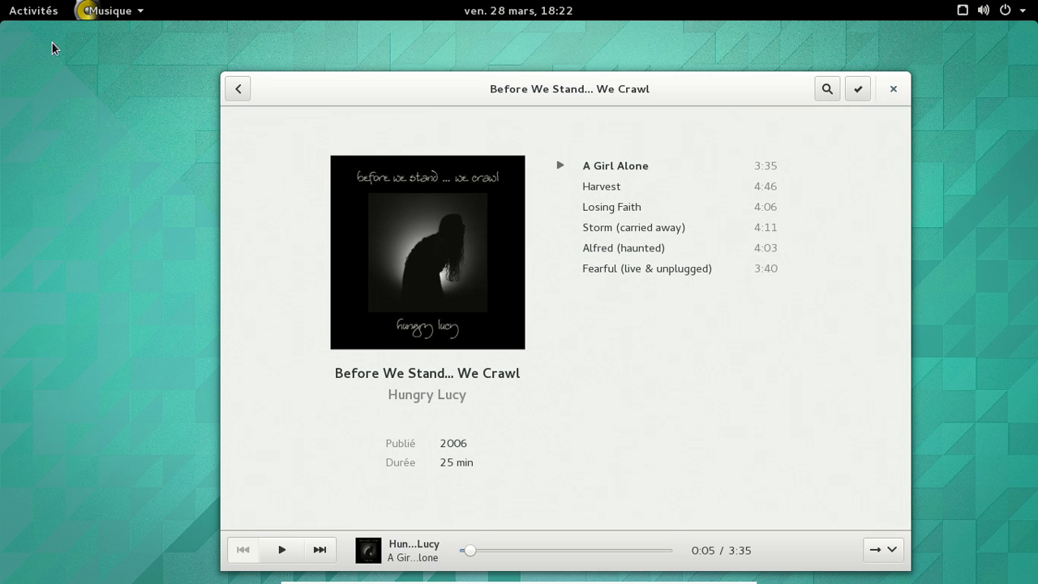
pyautogui.click(129, 12)
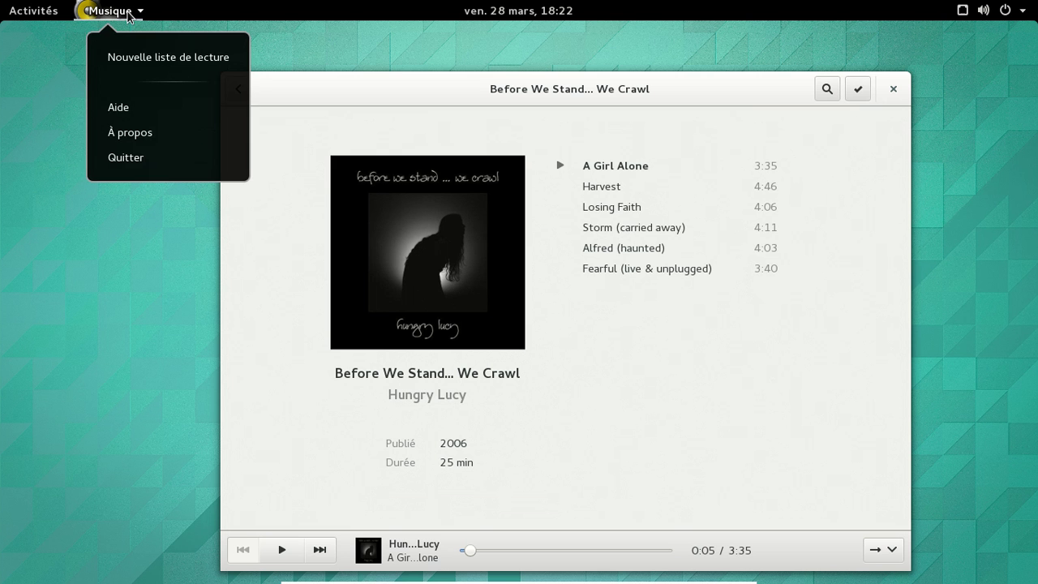
pyautogui.click(155, 139)
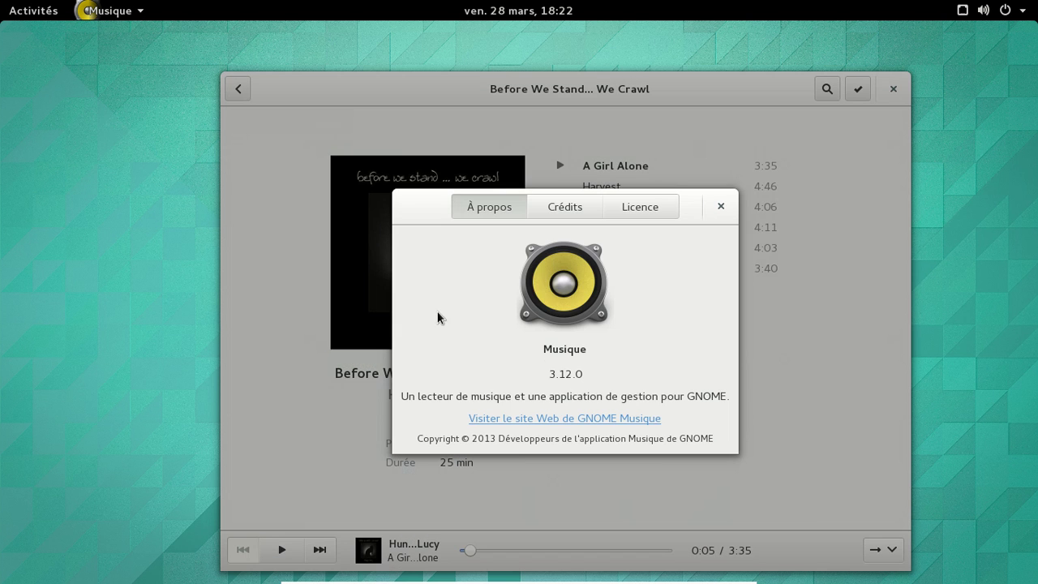
pyautogui.click(627, 212)
pyautogui.click(547, 214)
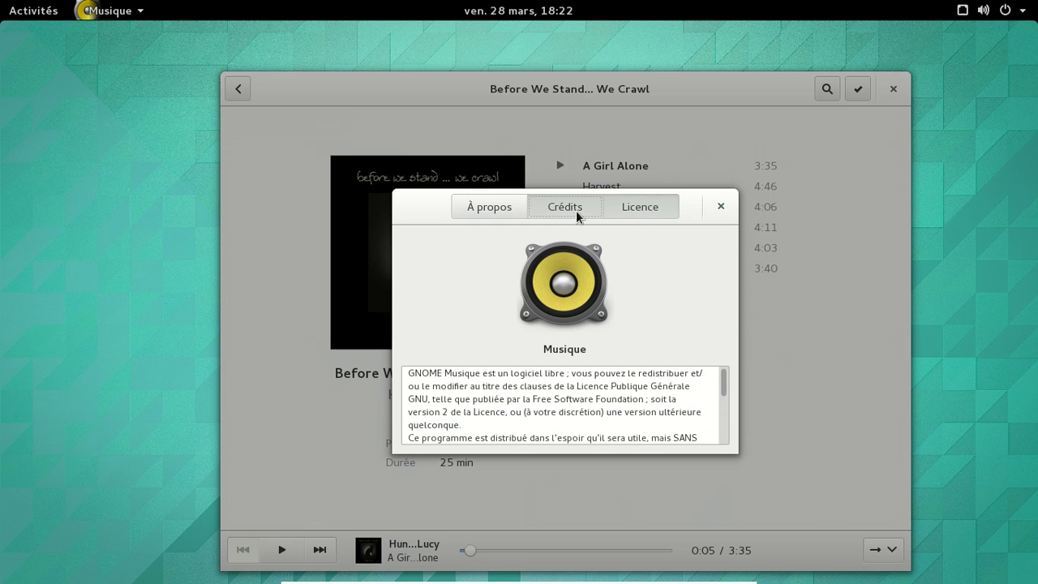
pyautogui.click(717, 207)
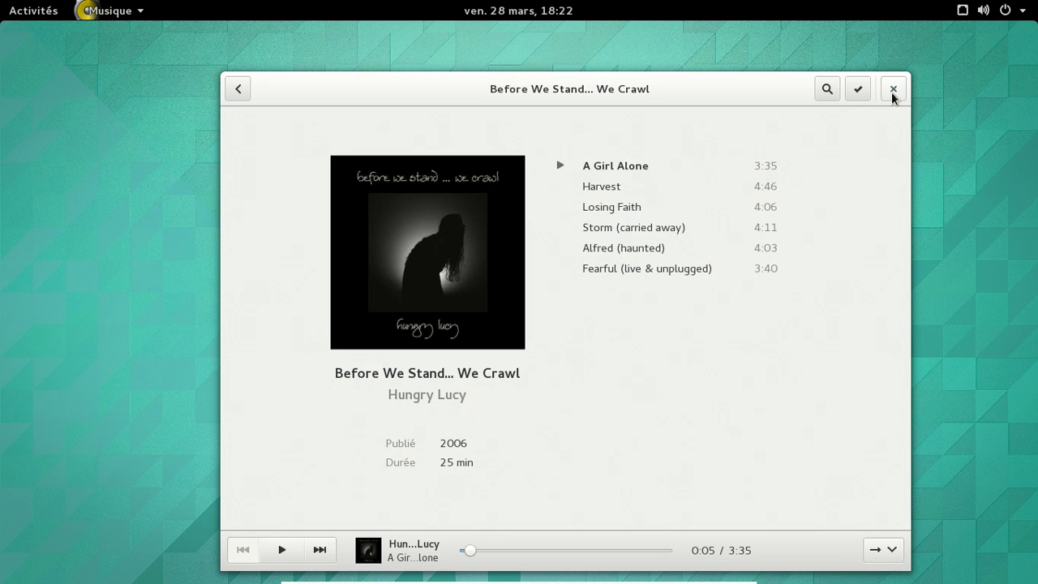
pyautogui.click(38, 17)
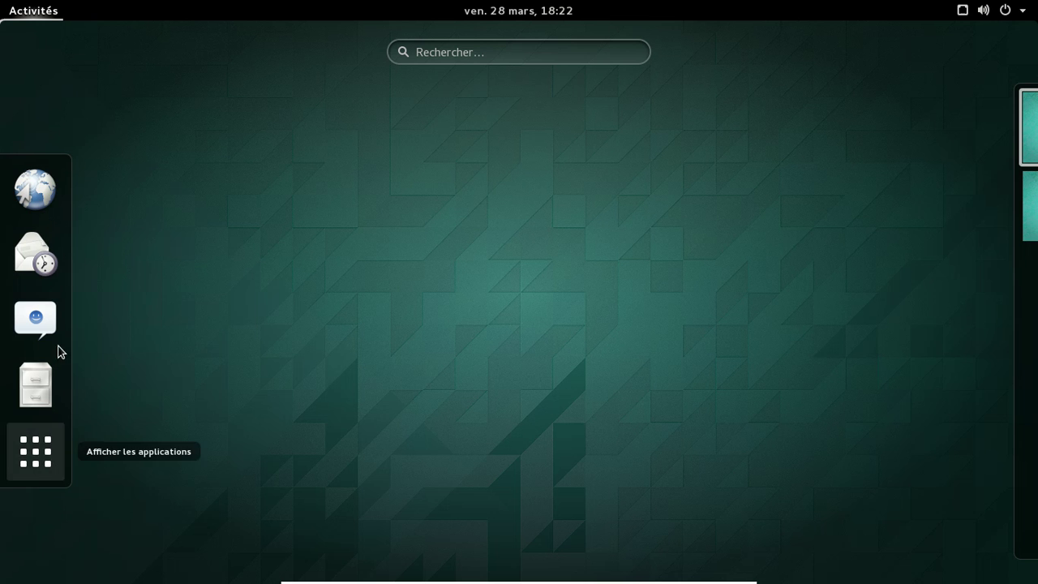
# Step: Launch Web and view its À propos information
pyautogui.click(41, 199)
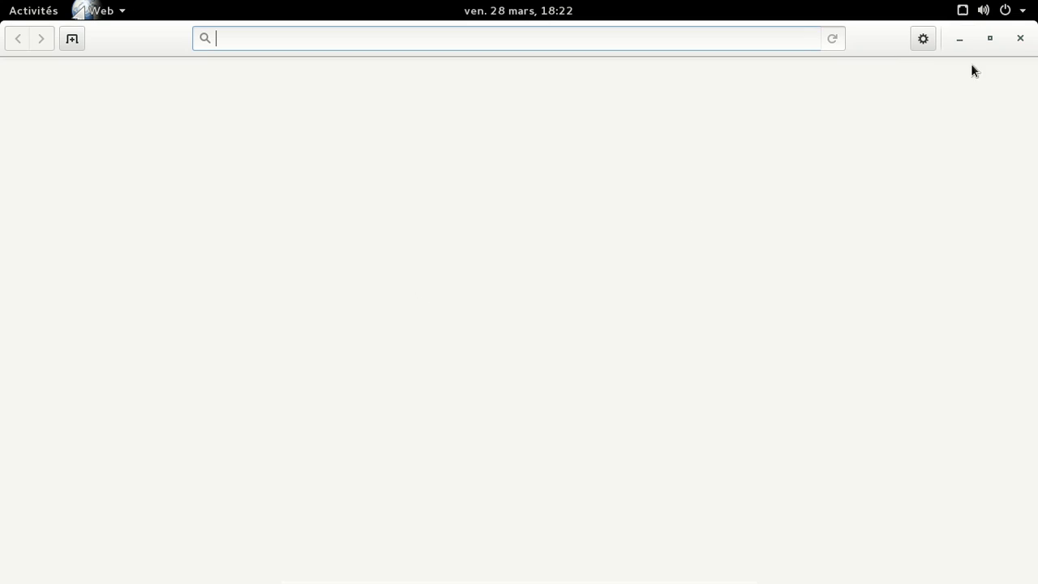
pyautogui.click(118, 10)
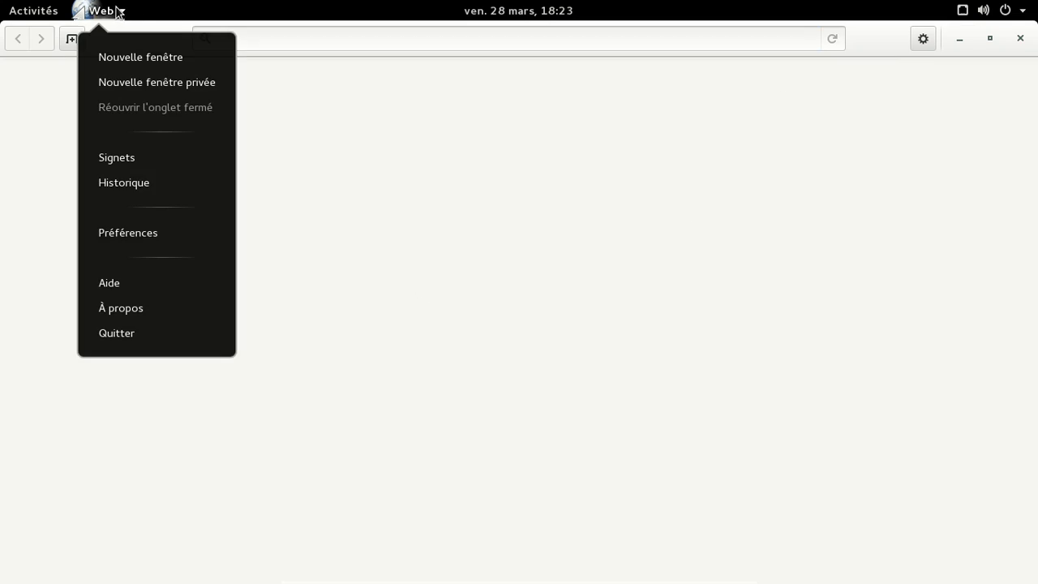
pyautogui.click(158, 308)
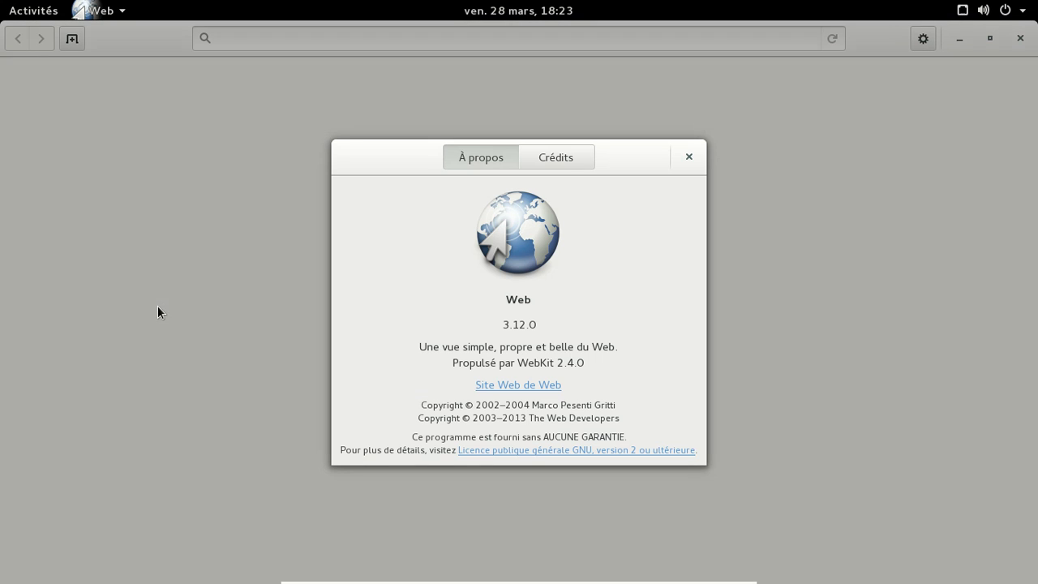
pyautogui.click(688, 156)
# Step: Load html5test.com in the address bar
pyautogui.write('html5test')
pyautogui.press('BackSpace')
pyautogui.write('st,com')
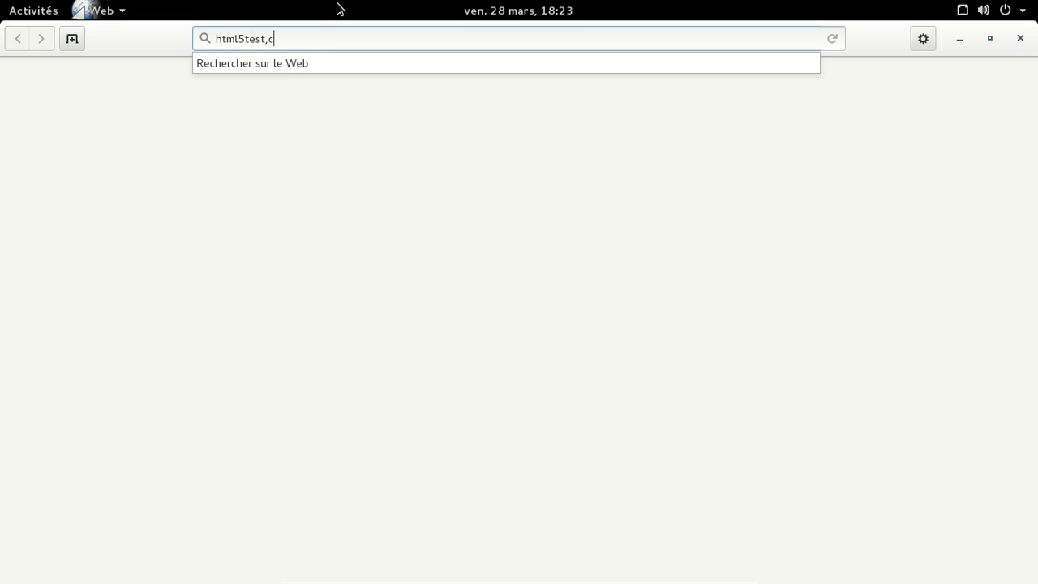
pyautogui.press('BackSpace')
pyautogui.press('BackSpace')
pyautogui.press('BackSpace')
pyautogui.press('BackSpace')
pyautogui.write('.c')
pyautogui.press('BackSpace')
pyautogui.press('BackSpace')
pyautogui.write('.cx')
pyautogui.press('BackSpace')
pyautogui.write('om')
pyautogui.press('Return')
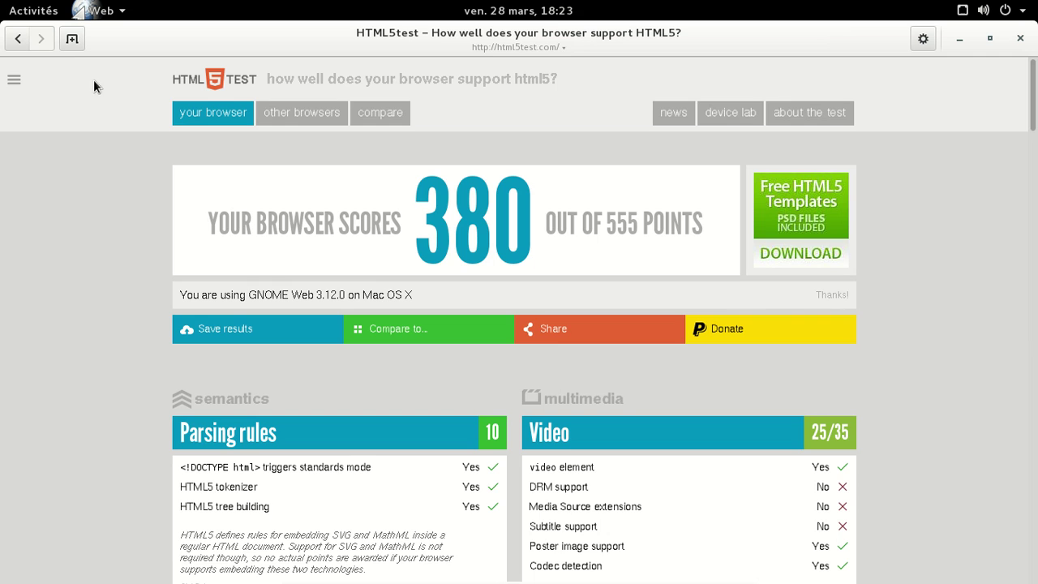
# Step: Load gnome.org in a new tab
pyautogui.click(72, 39)
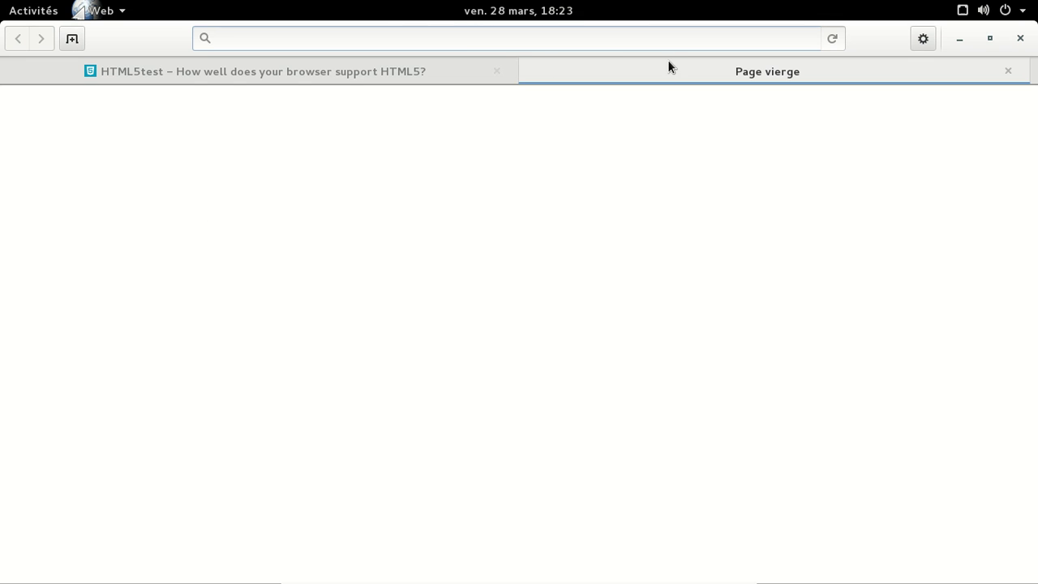
pyautogui.write('gnome.org')
pyautogui.press('Return')
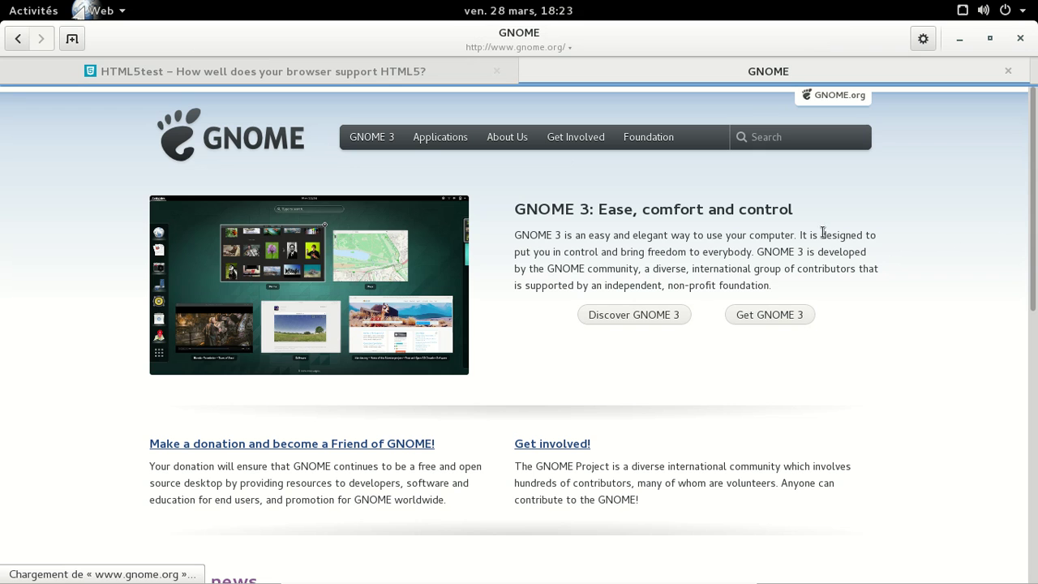
# Step: Open voidlinux.eu in another tab and scroll down to the XBPS release notes
pyautogui.click(72, 39)
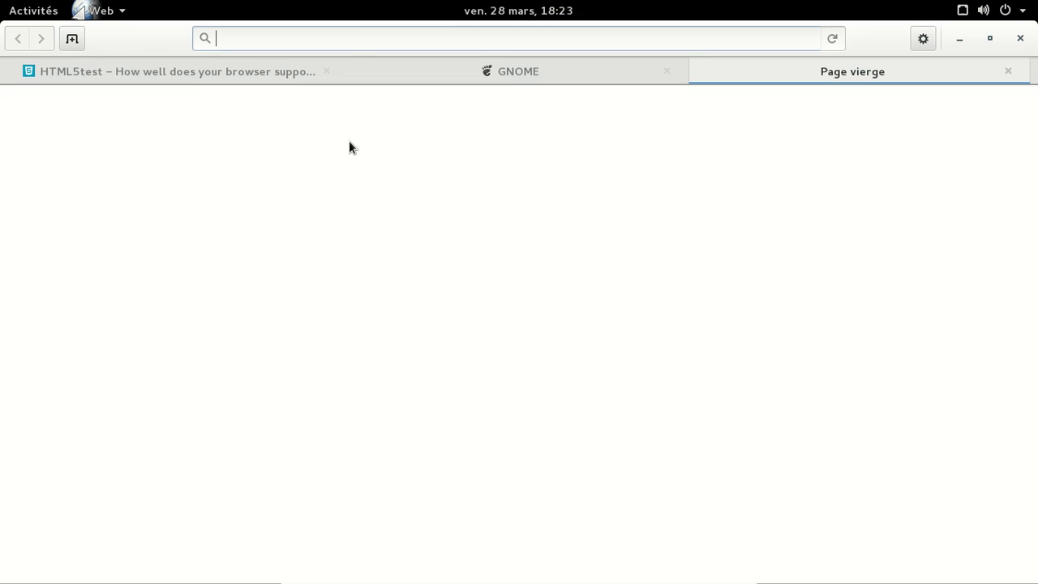
pyautogui.write('v')
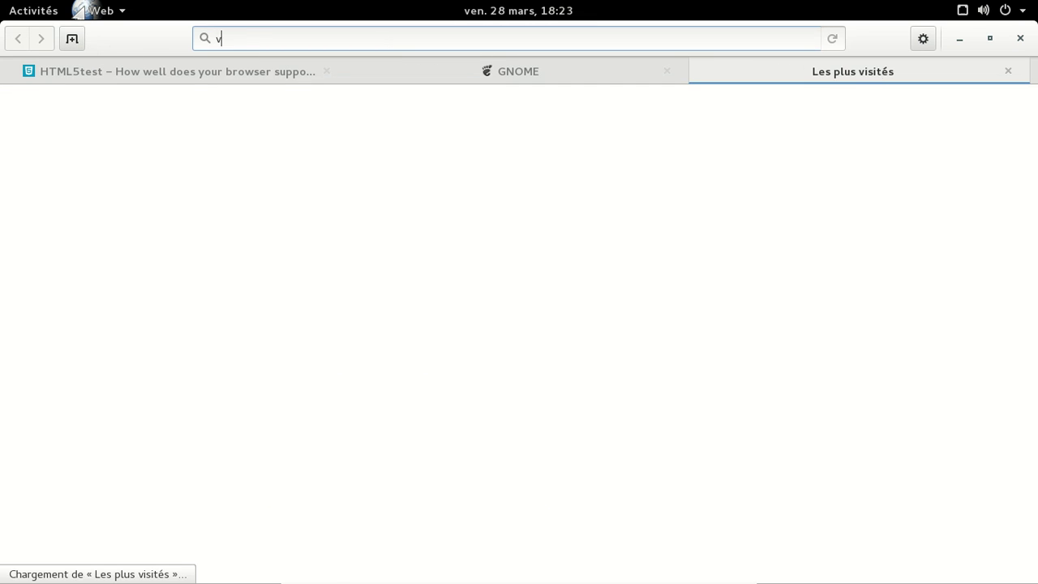
pyautogui.write('oidlinux.eu')
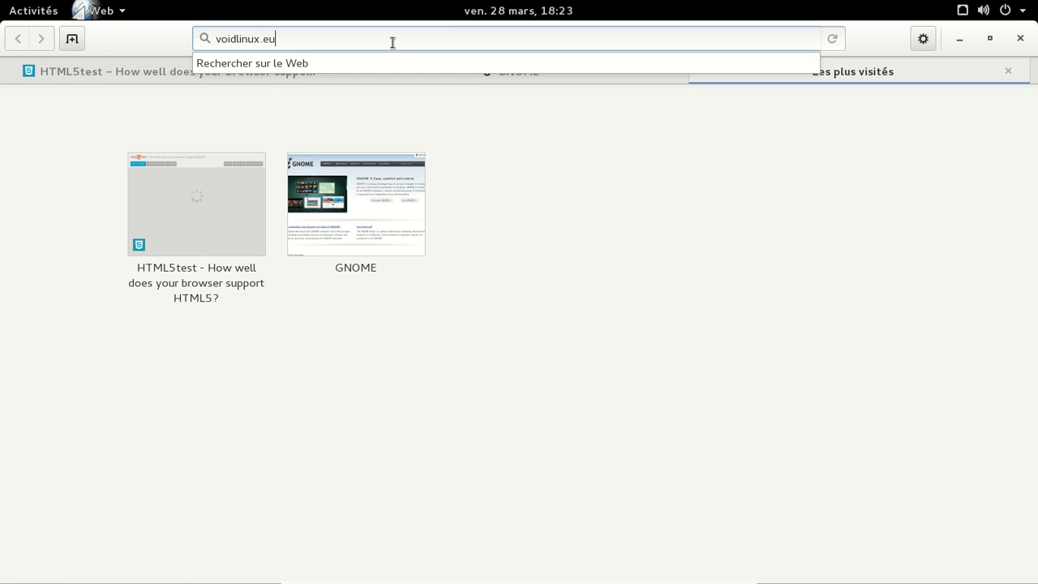
pyautogui.press('Return')
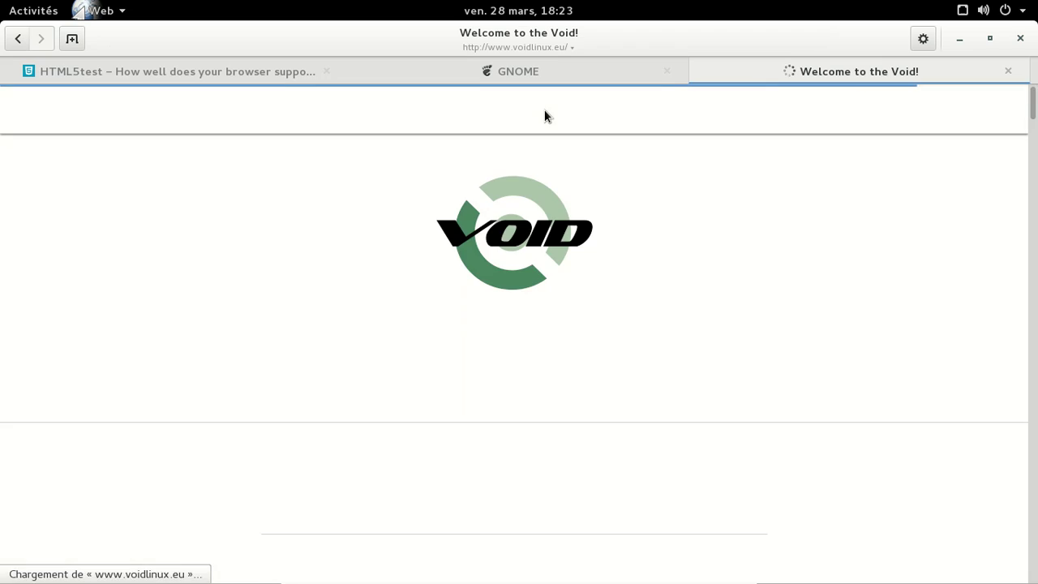
pyautogui.scroll(-3, 791, 244)
pyautogui.scroll(-10, 790, 244)
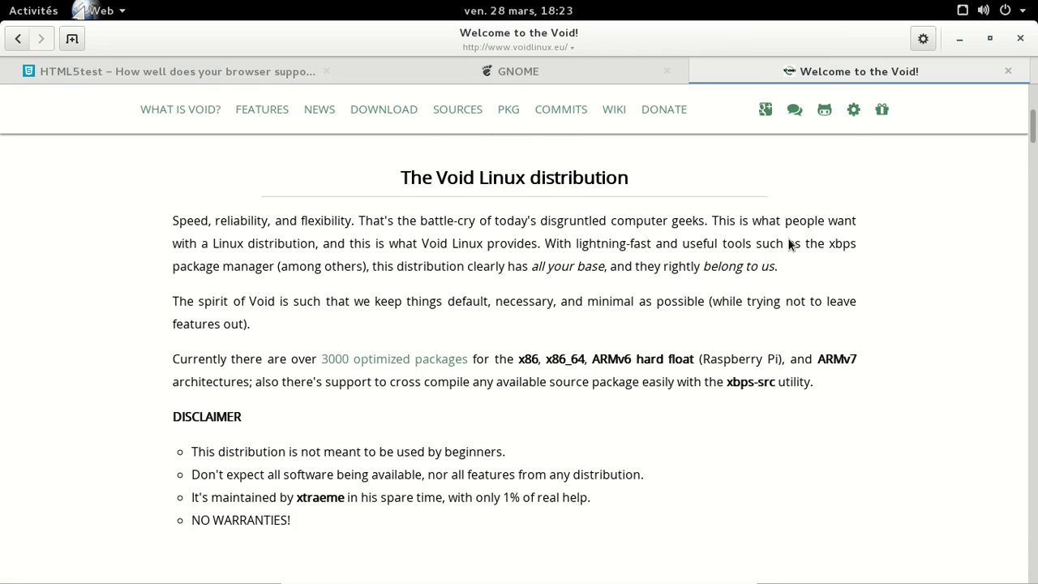
pyautogui.scroll(-15, 787, 244)
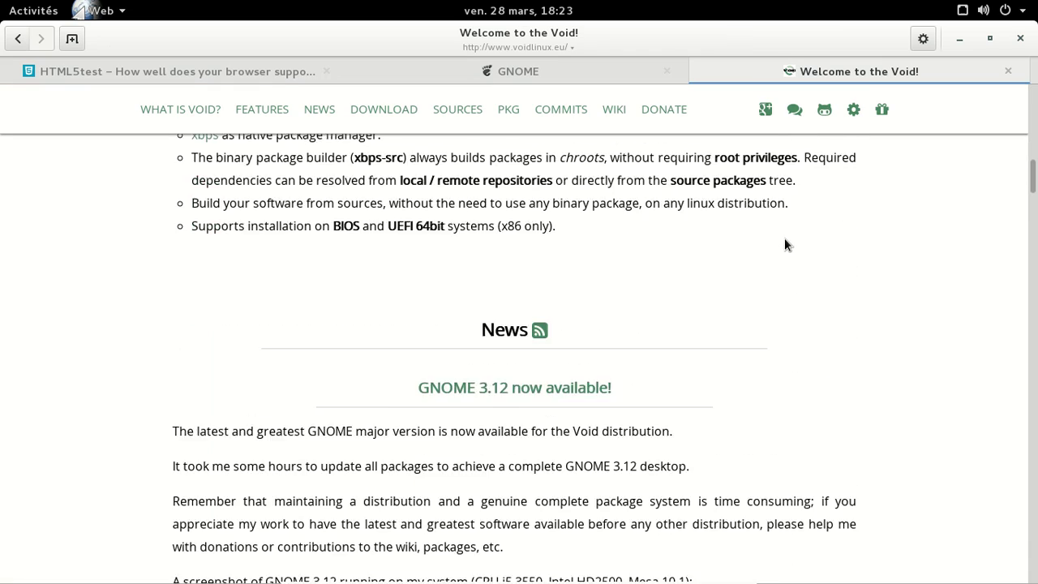
pyautogui.scroll(-18, 784, 243)
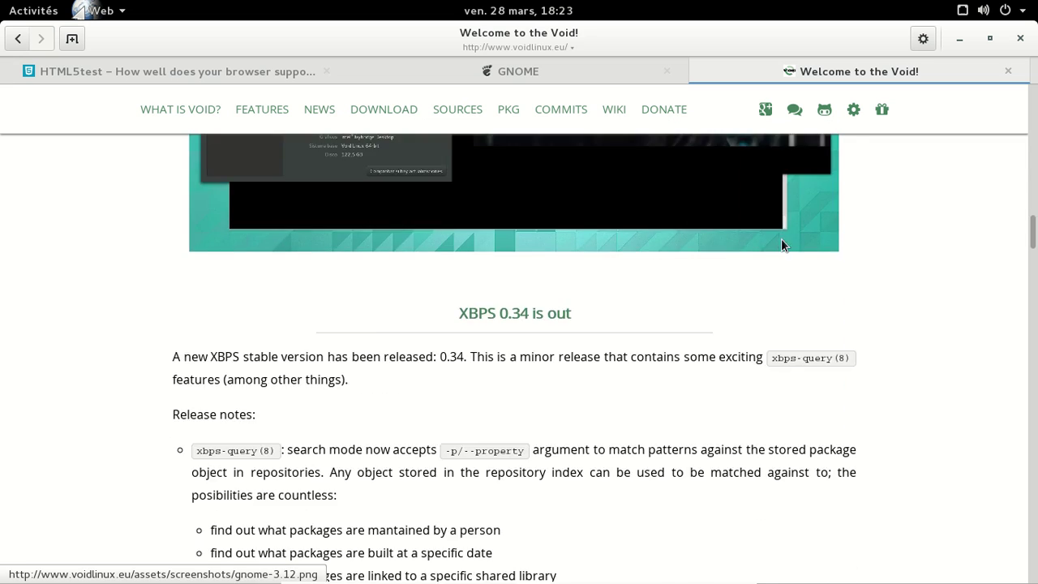
pyautogui.scroll(-1, 776, 249)
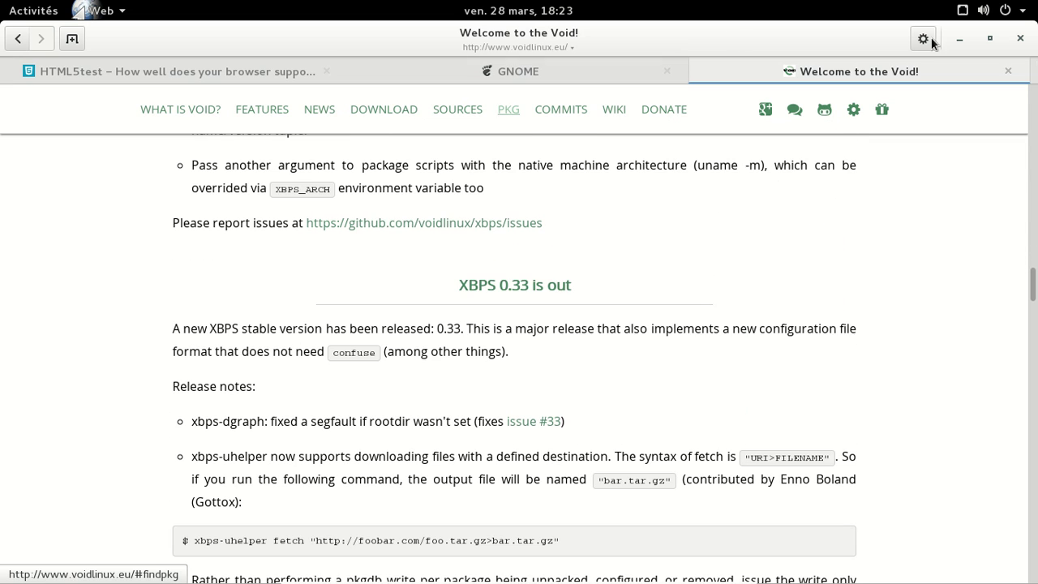
pyautogui.click(73, 39)
# Step: Load fr.youtube.com in the new tab
pyautogui.write('fr')
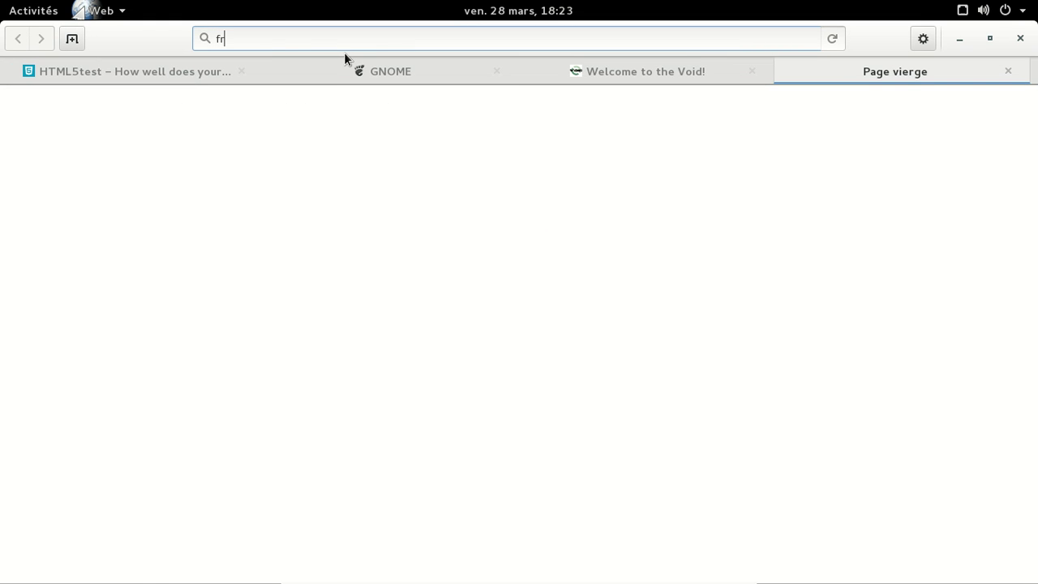
pyautogui.write('.yo')
pyautogui.press('BackSpace')
pyautogui.write('outube.com')
pyautogui.press('Return')
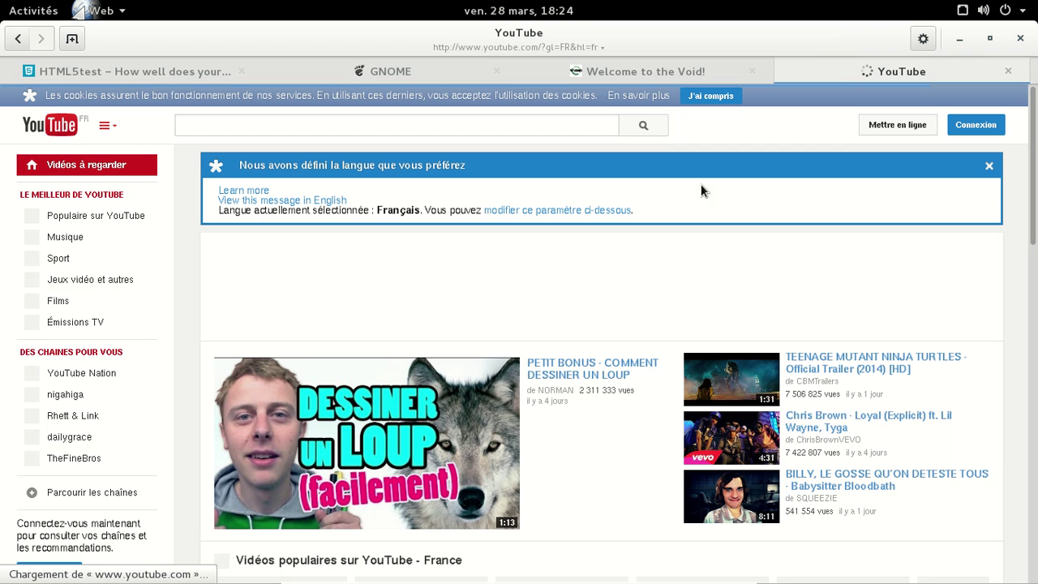
# Step: Sign in via Connexion with the account e-mail and password
pyautogui.click(959, 130)
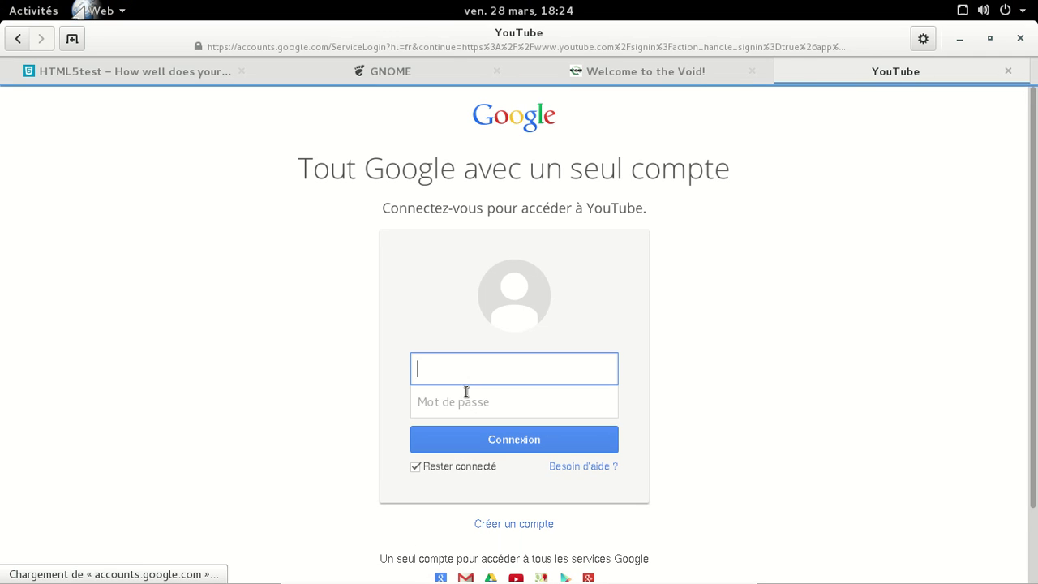
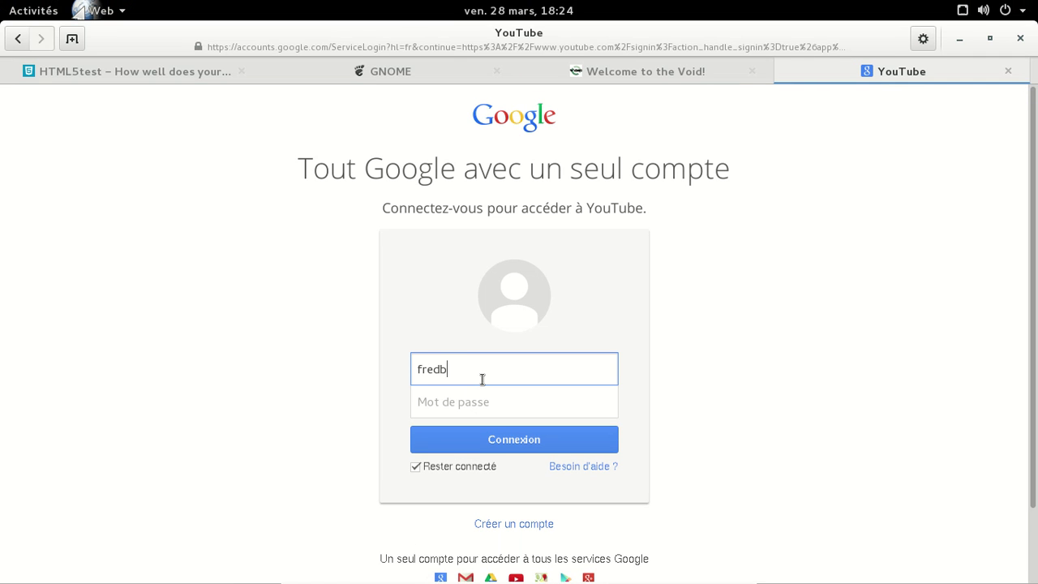
pyautogui.press('Tab')
pyautogui.write('•••••••••••')
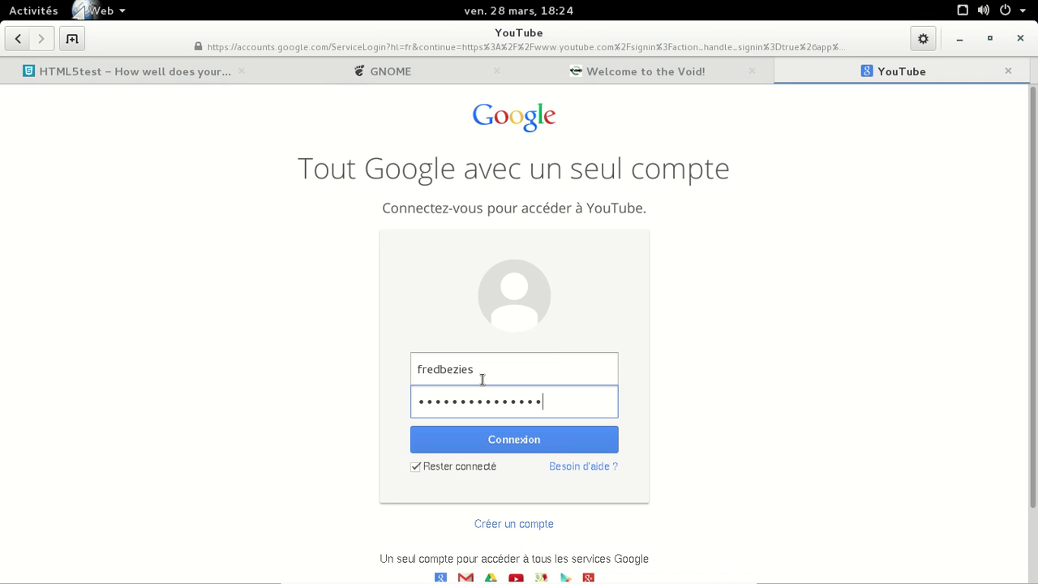
pyautogui.write('••••')
pyautogui.press('Return')
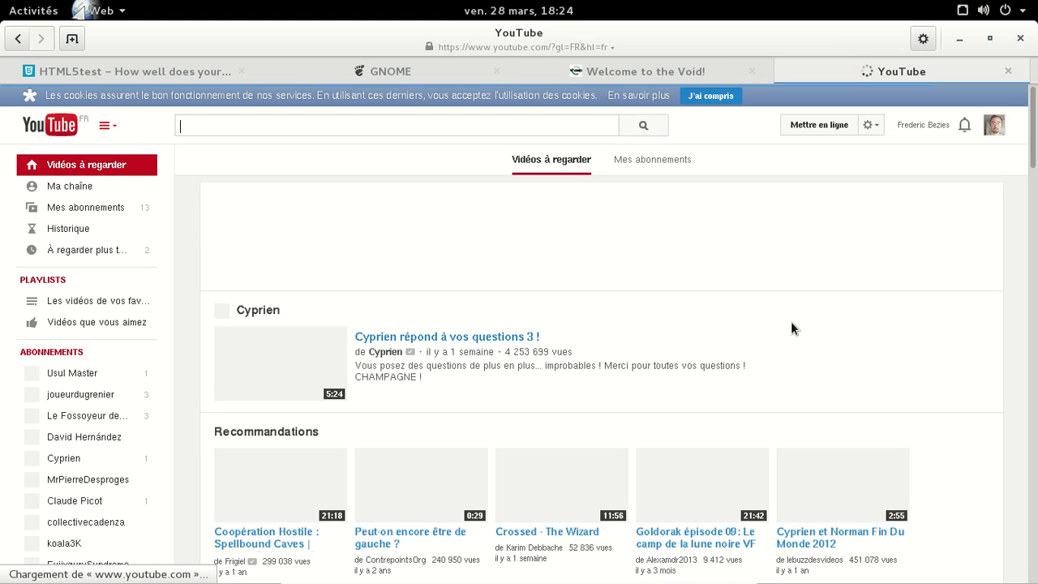
# Step: Open Gestionnaire de vidéos, play the Budgie Desktop video, then close the YouTube tab
pyautogui.click(927, 124)
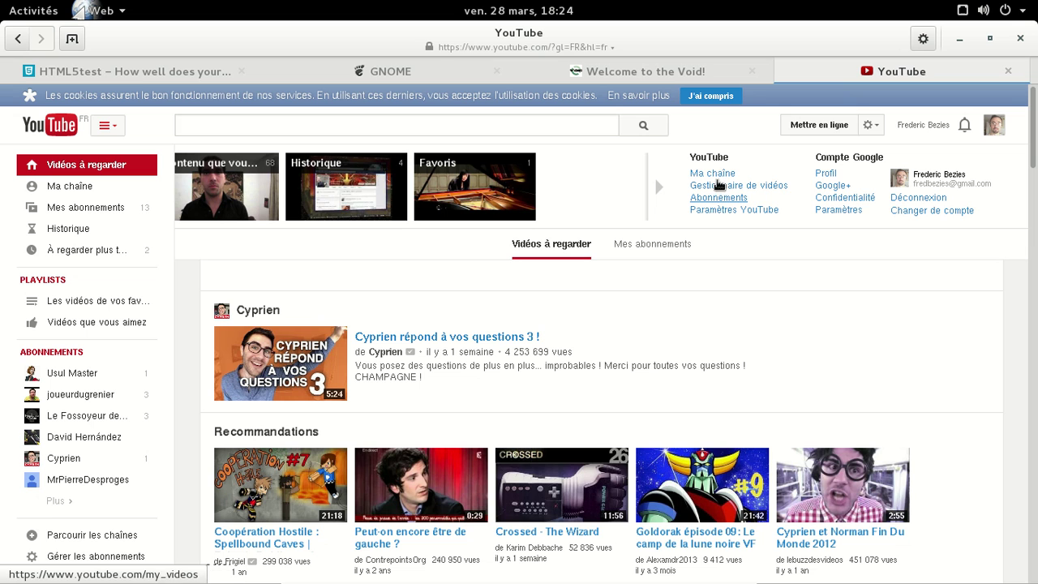
pyautogui.click(755, 186)
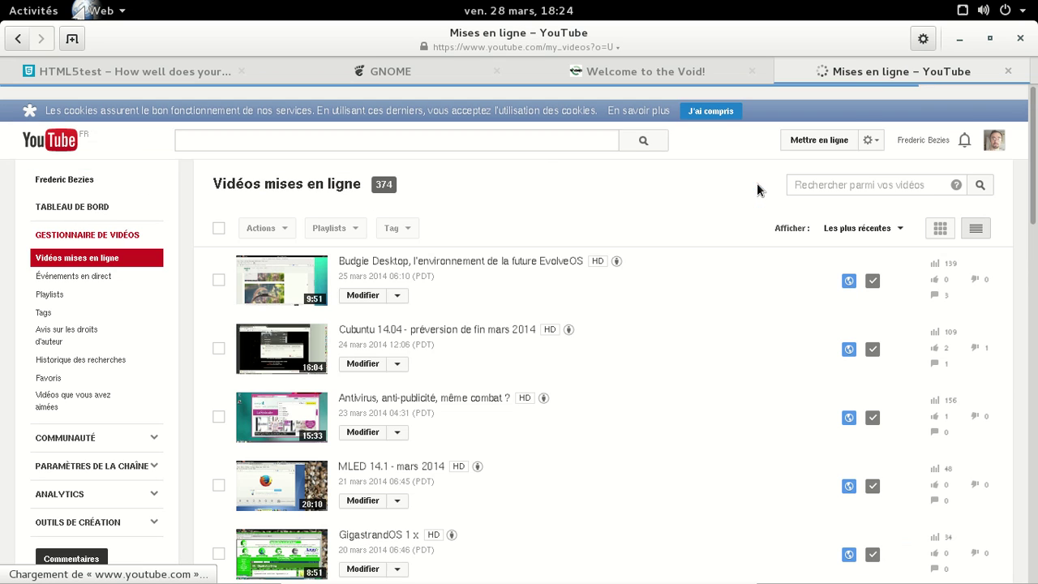
pyautogui.click(271, 280)
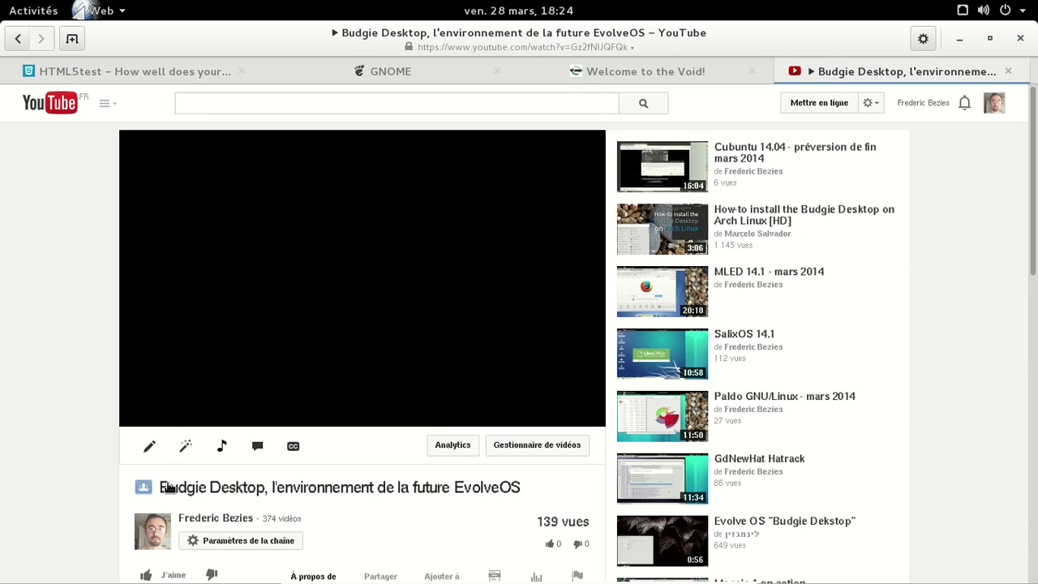
pyautogui.click(1008, 72)
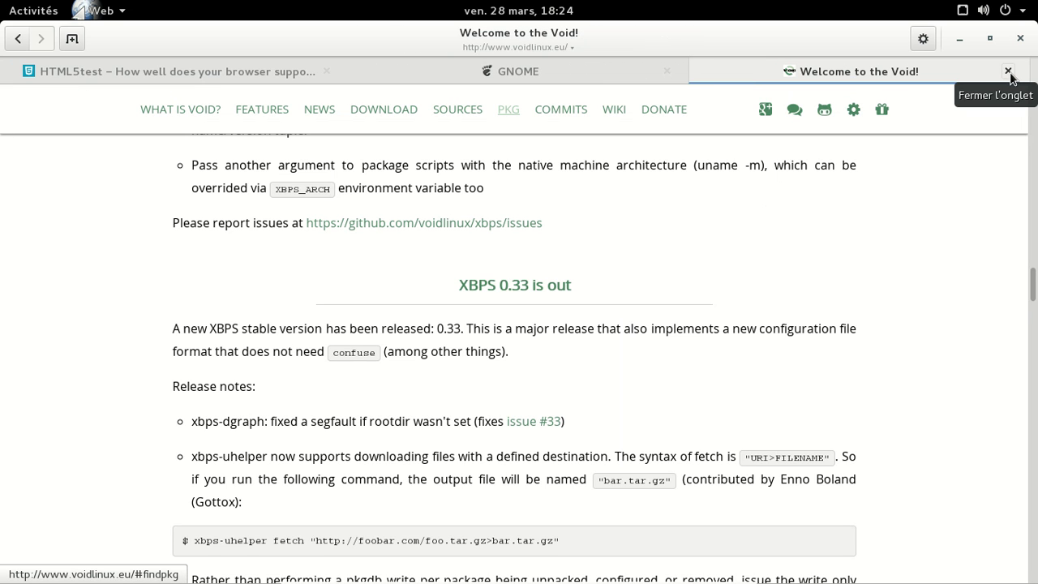
# Step: Close the 'Welcome to the Void!' and GNOME tabs, then close the browser
pyautogui.click(1007, 71)
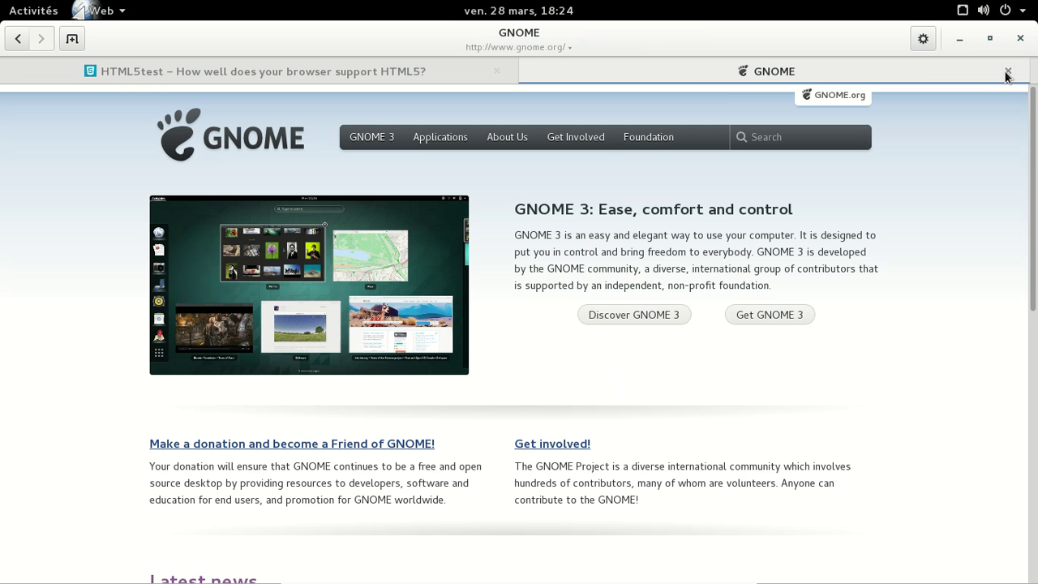
pyautogui.click(1020, 39)
pyautogui.click(1020, 39)
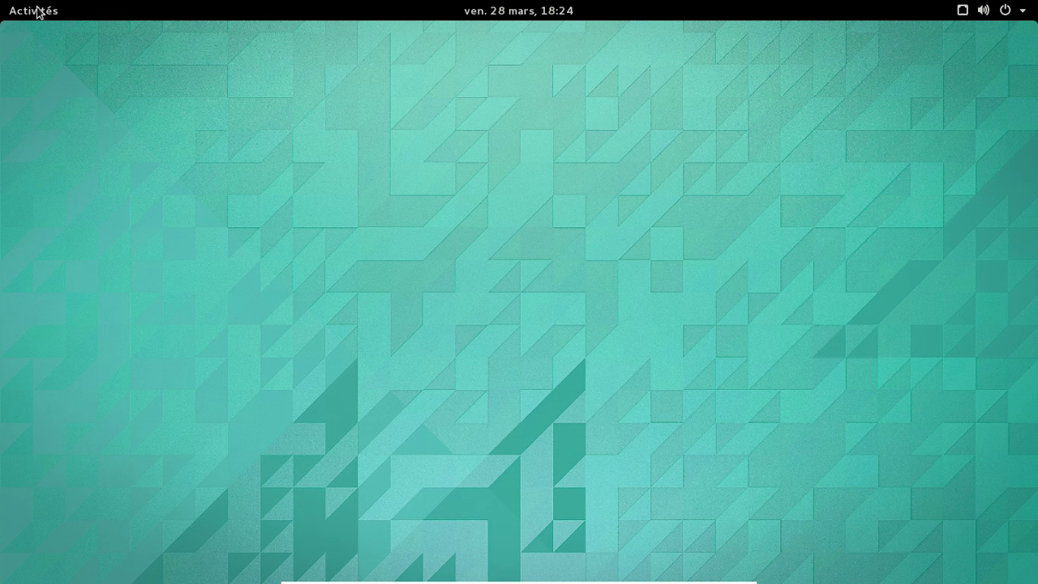
# Step: Launch Terminal by searching 'terminal' in the Activities overview
pyautogui.click(37, 12)
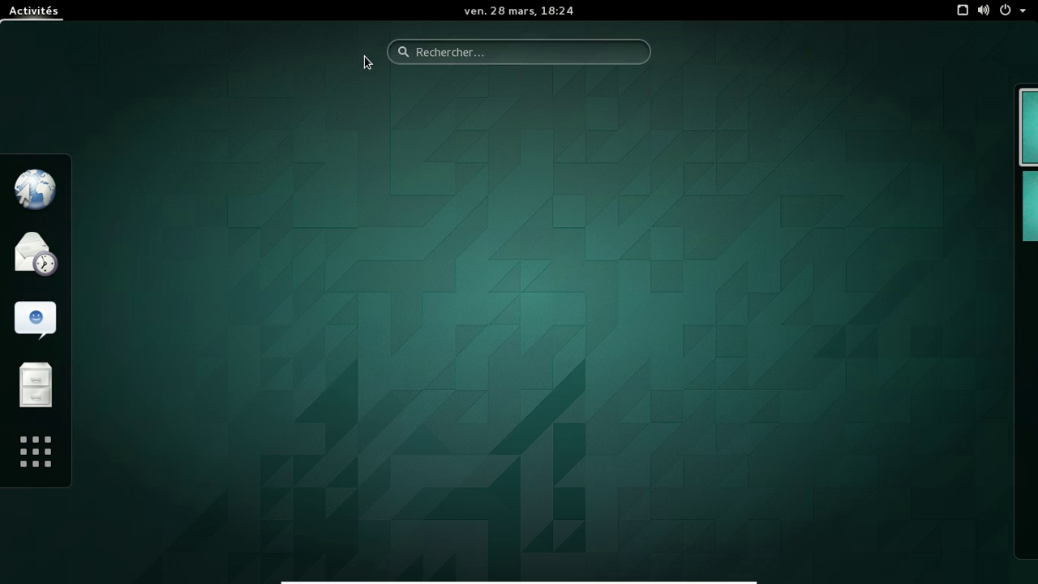
pyautogui.click(442, 52)
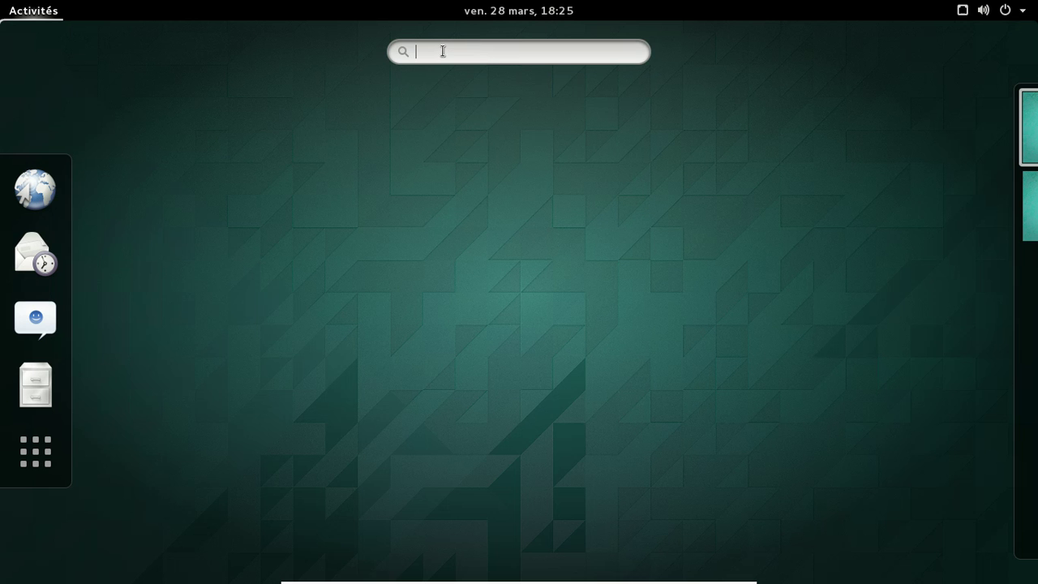
pyautogui.write('terminal')
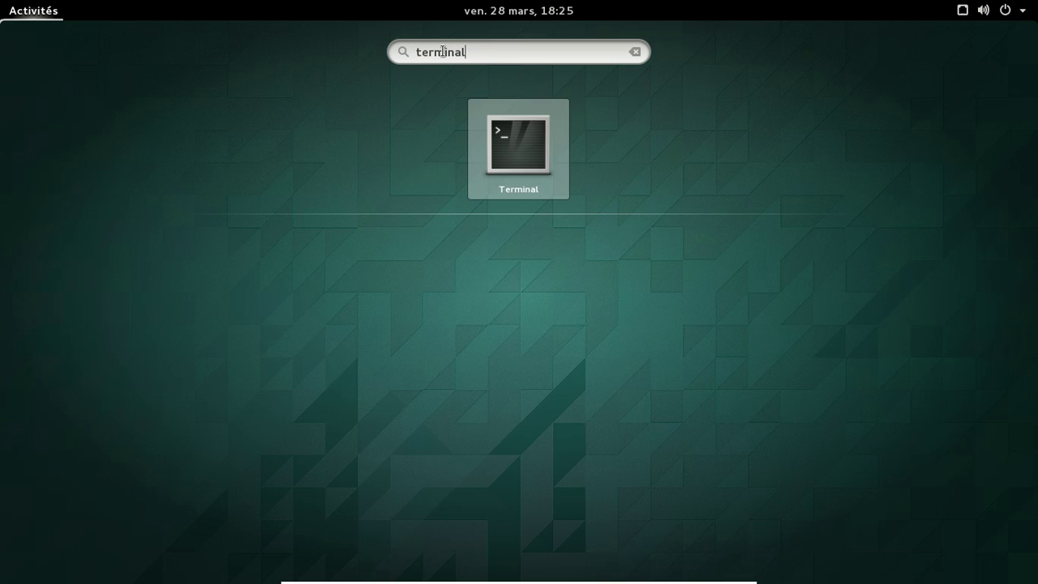
pyautogui.press('Return')
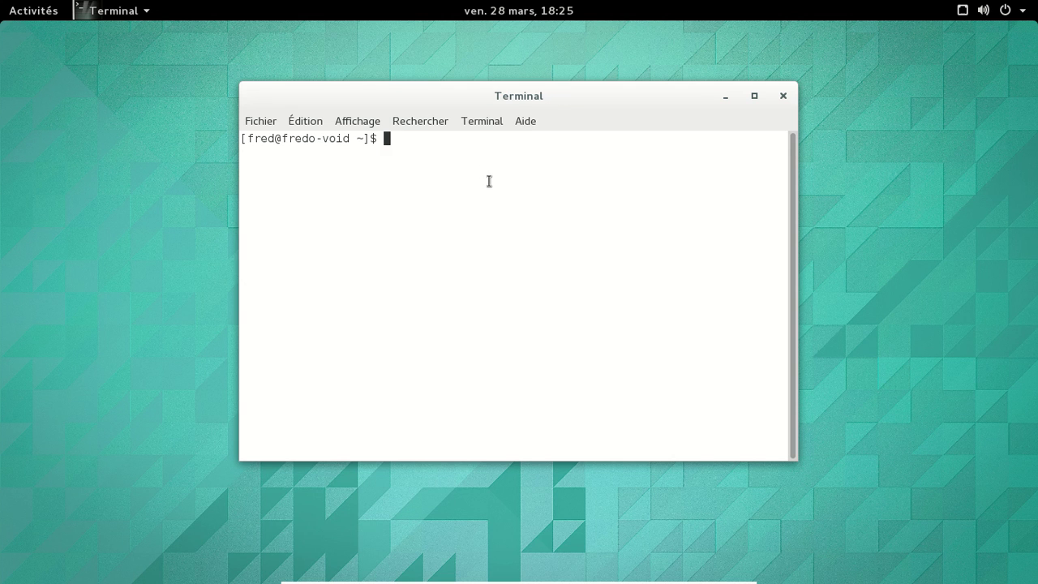
# Step: Open a second terminal tab, then close it, keeping only the first tab
pyautogui.hotkey('ctrl', 'shift', 't')
pyautogui.click(484, 146)
pyautogui.click(768, 144)
# Step: Install rhythmbox and shotwell with 'sudo xbps-install -Sy', then type 'sudo xbps-query -R flash'
pyautogui.click(663, 223)
pyautogui.write('sudo s')
pyautogui.write('bps-')
pyautogui.write('install -S')
pyautogui.write('y thu')
pyautogui.press('BackSpace')
pyautogui.press('BackSpace')
pyautogui.press('BackSpace')
pyautogui.write('ry')
pyautogui.press('BackSpace')
pyautogui.write('hythmbox shotwell')
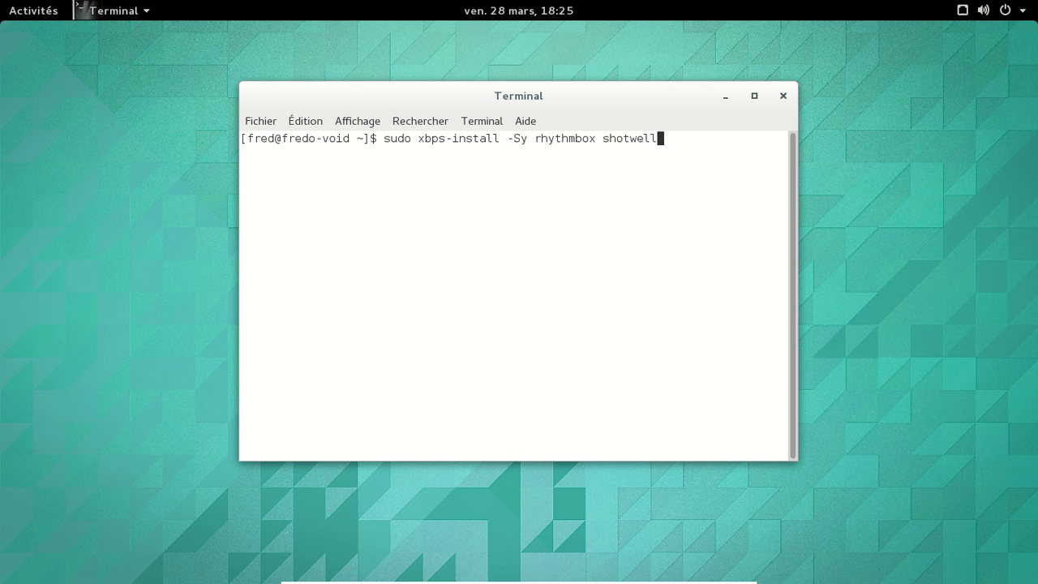
pyautogui.press('Return')
pyautogui.press('Return')
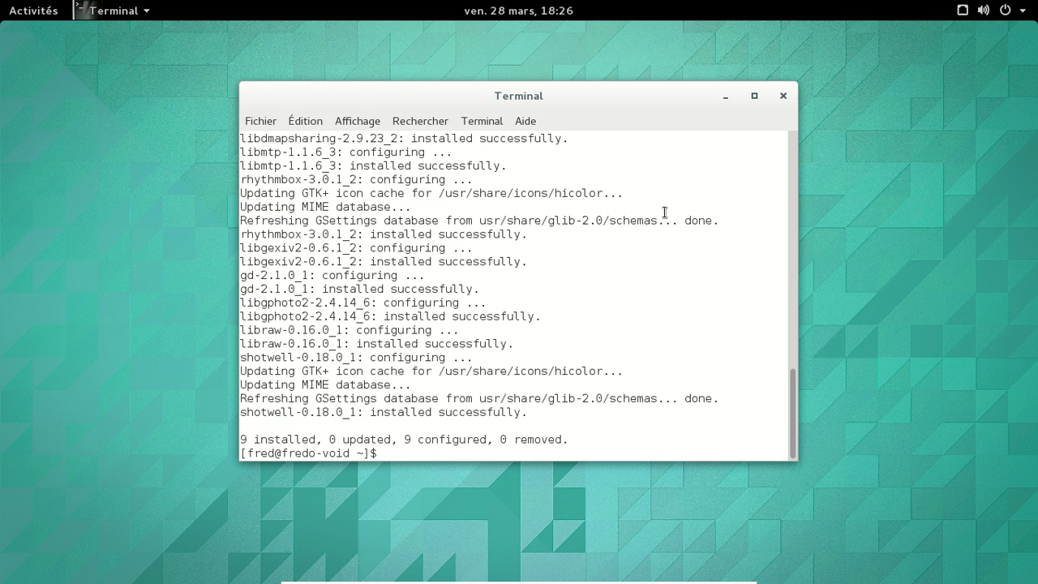
pyautogui.write('sudo xbps-quer')
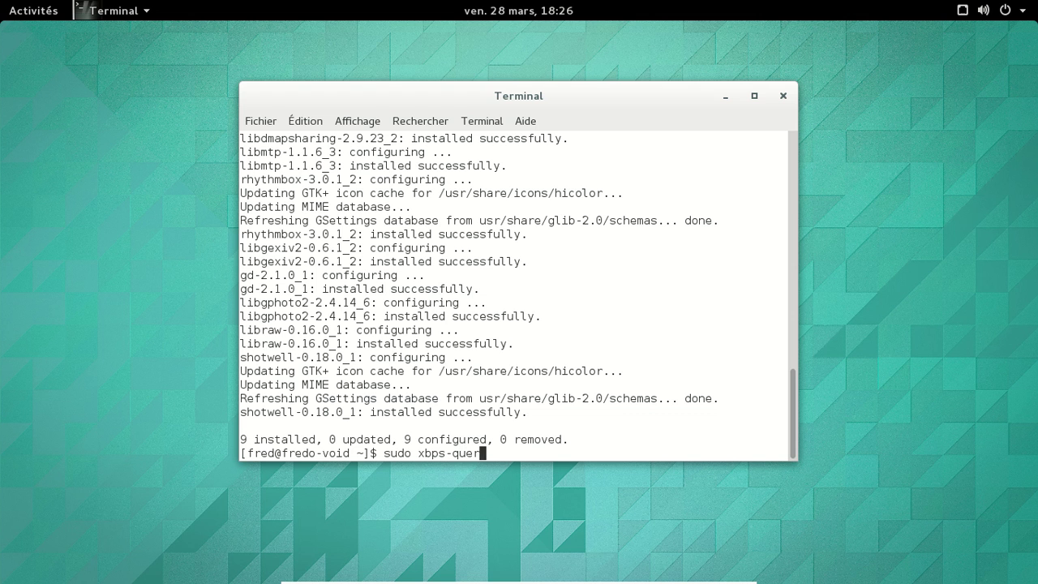
pyautogui.write('y -R flash')
# Step: Search the repositories for flash, then try installing adobe-flashplayer with xbps-install
pyautogui.press('Return')
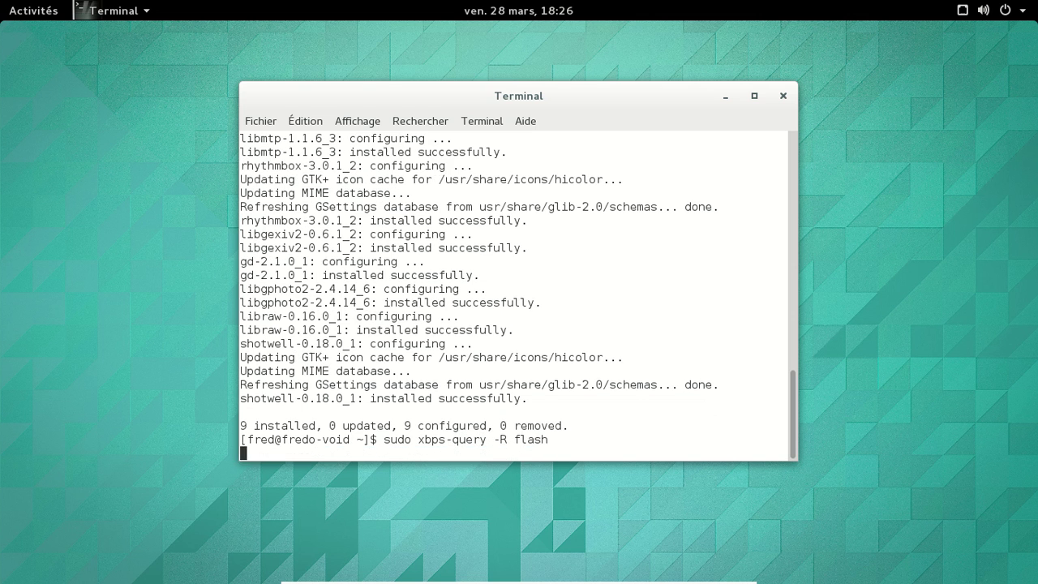
pyautogui.press('Up')
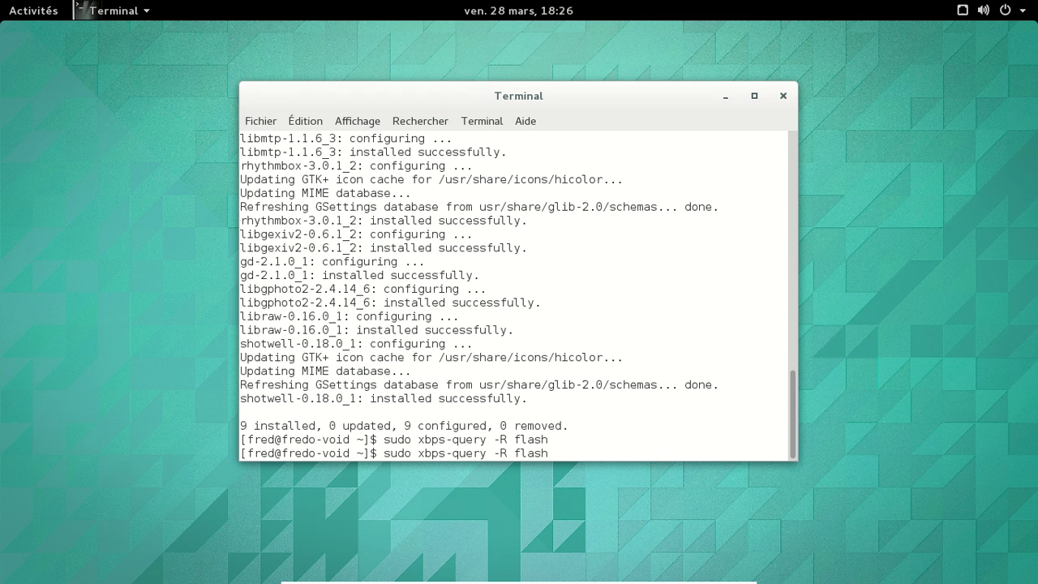
pyautogui.press('BackSpace')
pyautogui.press('BackSpace')
pyautogui.press('BackSpace')
pyautogui.press('BackSpace')
pyautogui.press('BackSpace')
pyautogui.press('BackSpace')
pyautogui.press('BackSpace')
pyautogui.press('BackSpace')
pyautogui.press('BackSpace')
pyautogui.press('BackSpace')
pyautogui.press('BackSpace')
pyautogui.press('BackSpace')
pyautogui.press('BackSpace')
pyautogui.press('BackSpace')
pyautogui.write('install adobe-')
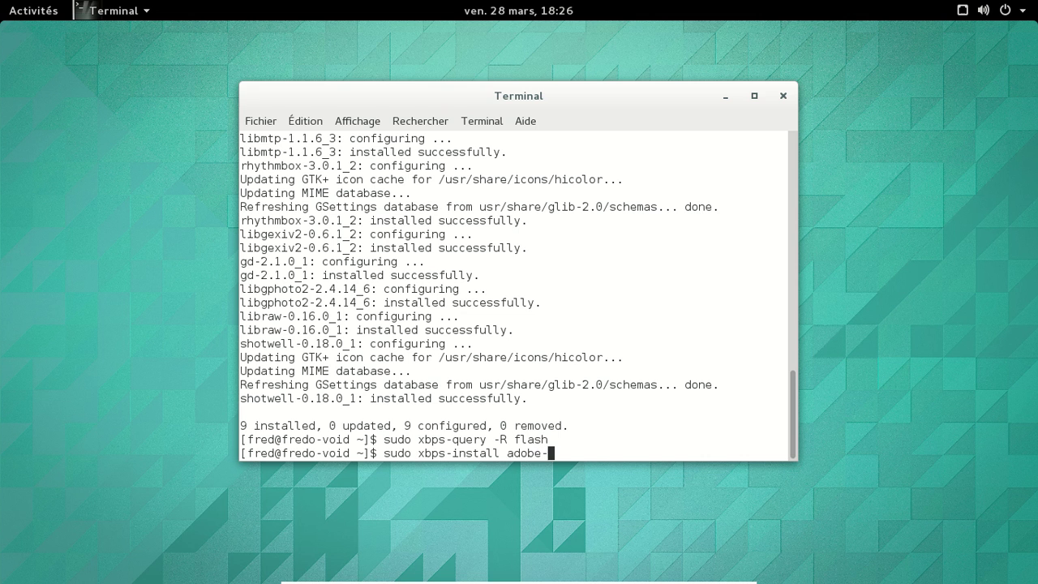
pyautogui.write('flashplayer')
pyautogui.press('Return')
# Step: Retry the adobe-flashplayer install with -Sy to sync repositories first
pyautogui.press('Up')
pyautogui.press('Left')
pyautogui.press('Left')
pyautogui.press('Left')
pyautogui.press('Left')
pyautogui.press('Left')
pyautogui.press('Left')
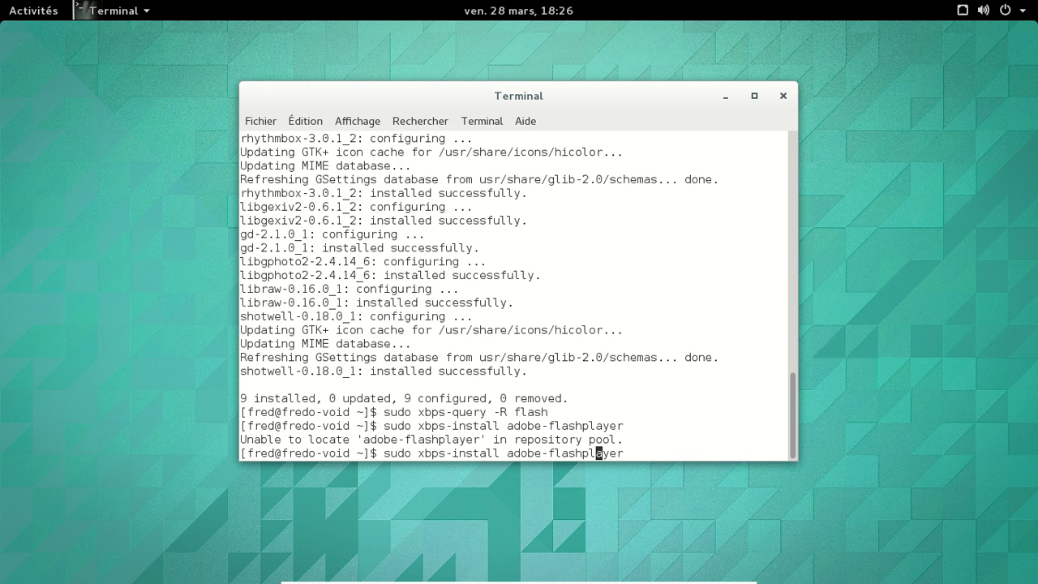
pyautogui.write('-')
pyautogui.press('Left')
pyautogui.press('Left')
pyautogui.press('Left')
pyautogui.press('Left')
pyautogui.press('Left')
pyautogui.press('Left')
pyautogui.press('Left')
pyautogui.press('Left')
pyautogui.press('Left')
pyautogui.press('Left')
pyautogui.press('Left')
pyautogui.press('Left')
pyautogui.write('-Sy')
pyautogui.press('Return')
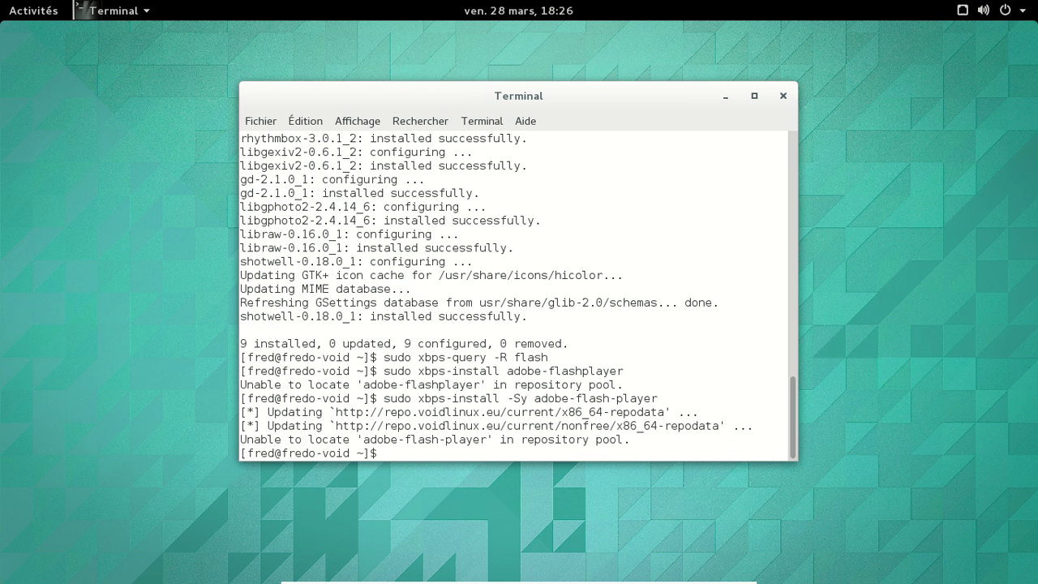
pyautogui.press('Up')
pyautogui.press('Left')
pyautogui.press('Left')
pyautogui.press('Left')
pyautogui.press('Left')
pyautogui.press('Left')
pyautogui.press('Left')
pyautogui.press('BackSpace')
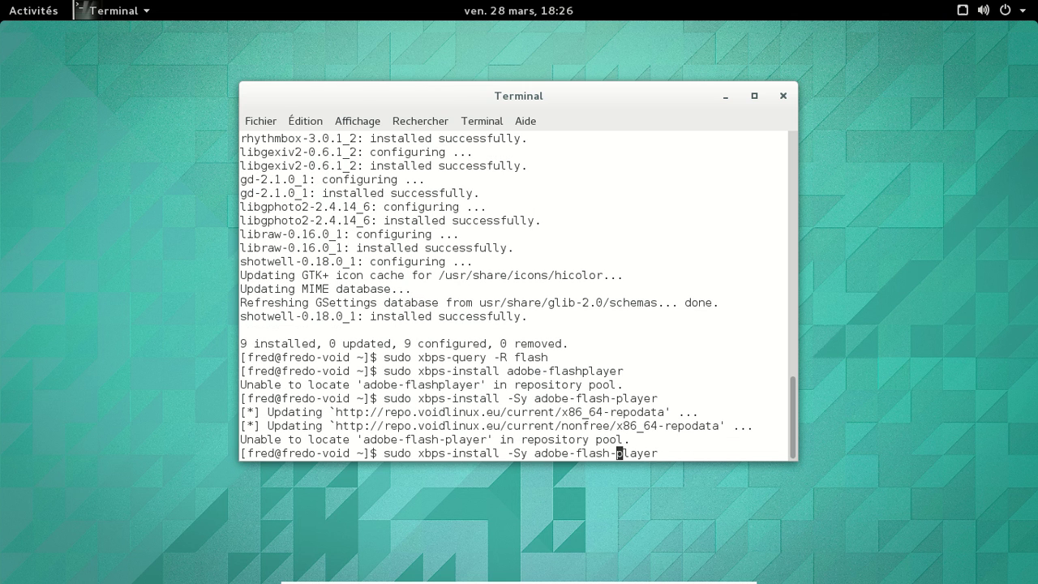
pyautogui.press('Return')
# Step: Clear the command line and start typing 'sudo nano /etc/xp'
pyautogui.press('Up')
pyautogui.press('Left')
pyautogui.press('Left')
pyautogui.press('Left')
pyautogui.press('Left')
pyautogui.press('Down')
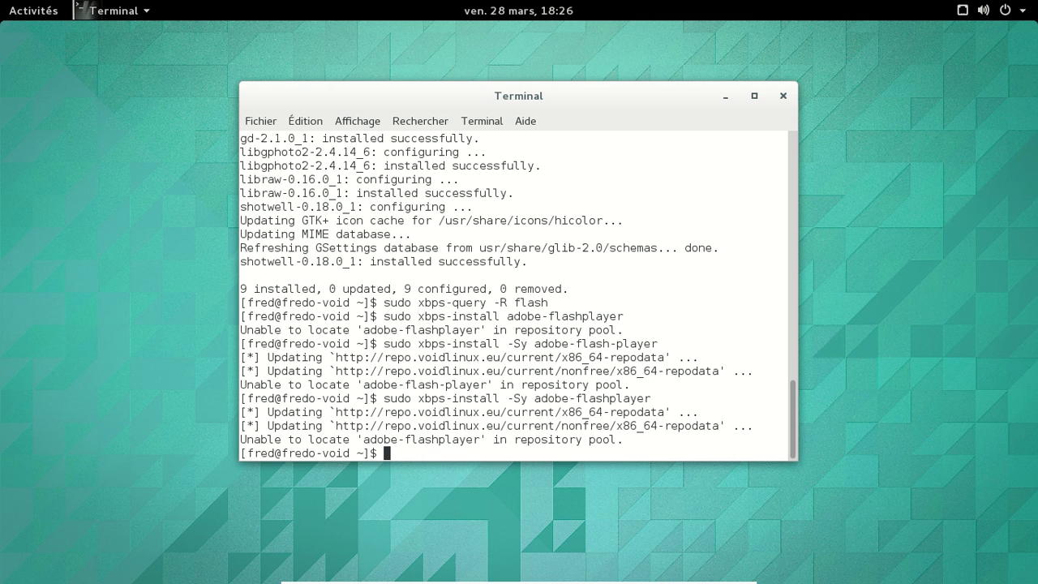
pyautogui.write('sudo nano /etc/xp')
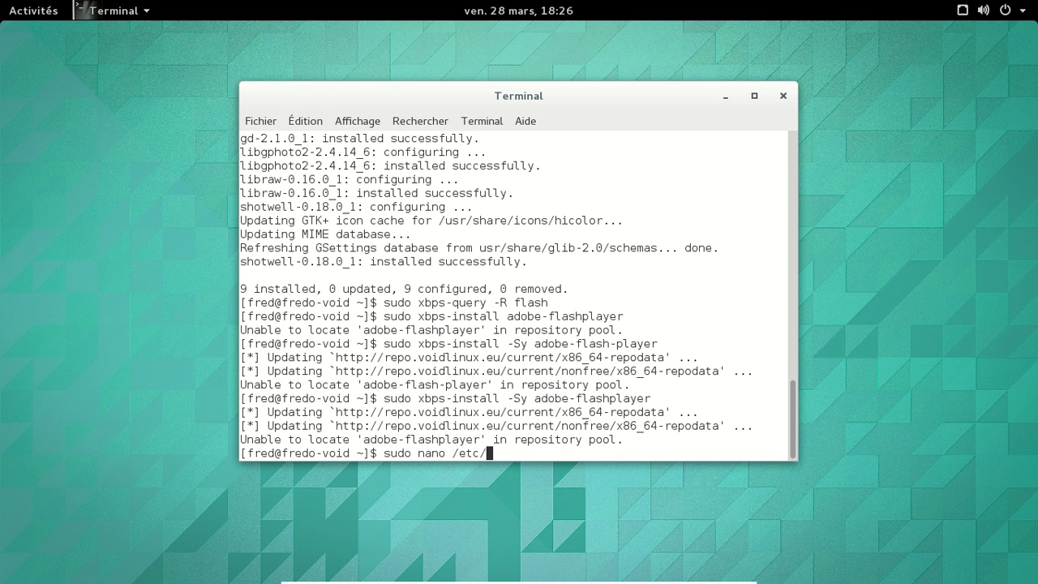
# Step: Open /etc/xbps/xbps.conf in nano with sudo, using Tab completion
pyautogui.press('BackSpace')
pyautogui.write('bps/')
pyautogui.press('Tab')
pyautogui.press('Tab')
pyautogui.write('x')
pyautogui.press('Tab')
pyautogui.press('Return')
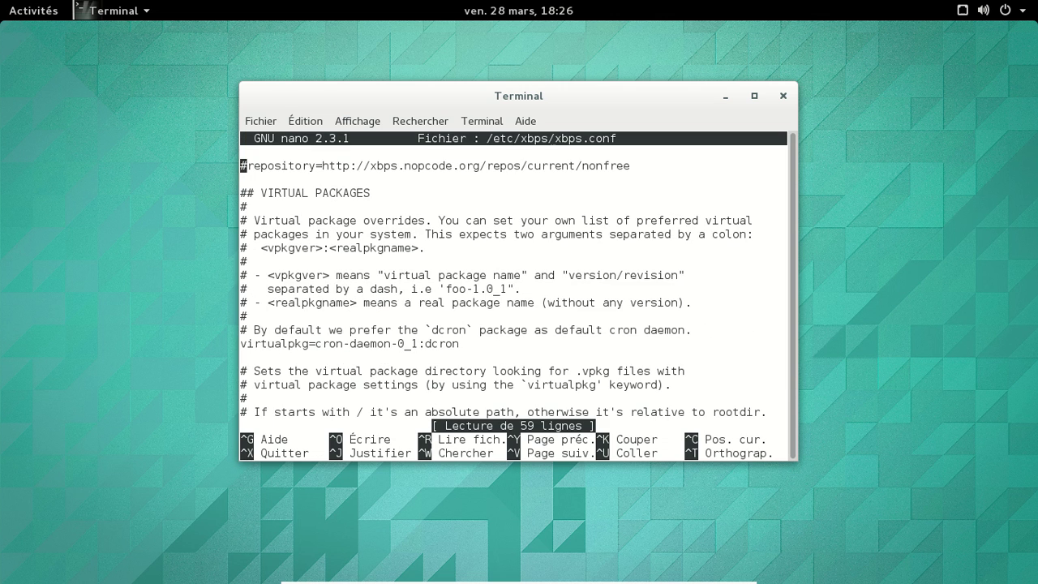
# Step: Check the nonfree repository lines in xbps.conf and exit nano without changes
pyautogui.press('Up')
pyautogui.press('Up')
pyautogui.press('Up')
pyautogui.press('Up')
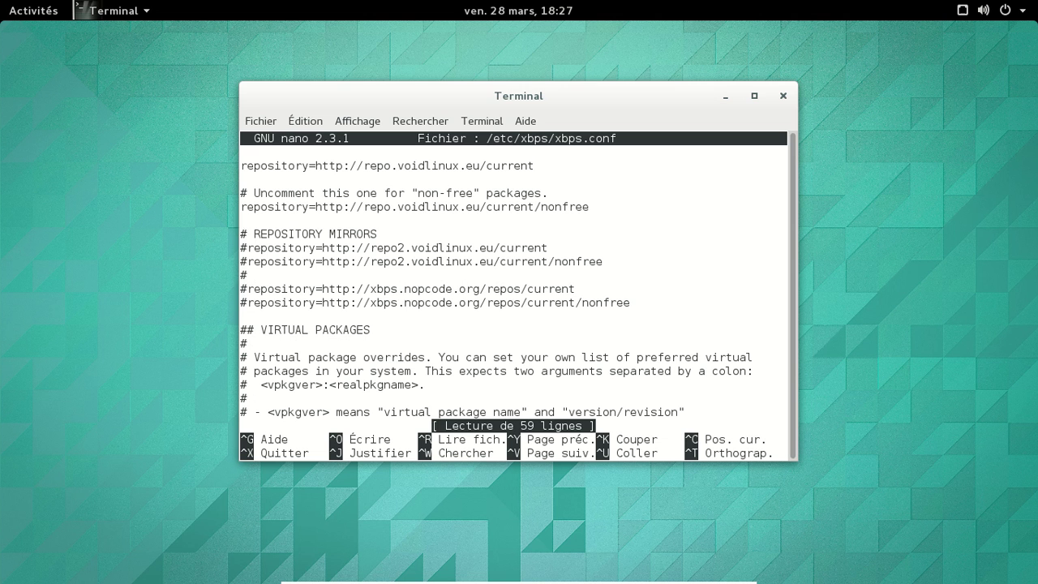
pyautogui.press('Up')
pyautogui.press('Up')
pyautogui.press('Down')
pyautogui.press('Down')
pyautogui.hotkey('ctrl', 'x')
pyautogui.press('Up')
pyautogui.press('Up')
pyautogui.press('Up')
pyautogui.press('Up')
pyautogui.press('Up')
pyautogui.press('Up')
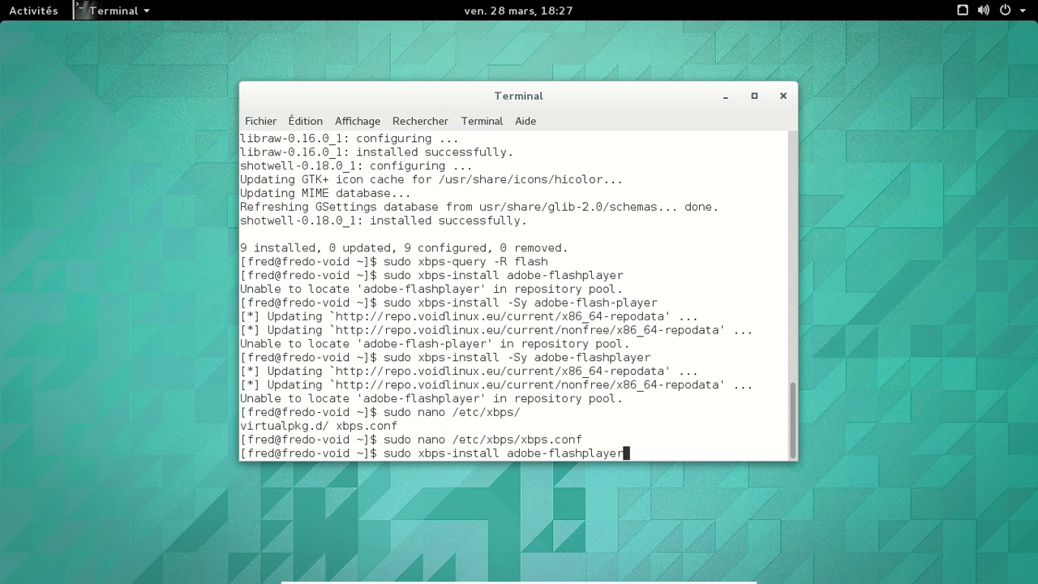
# Step: Edit the recalled query into 'sudo xbps-query flash' and run it
pyautogui.press('BackSpace')
pyautogui.press('BackSpace')
pyautogui.press('BackSpace')
pyautogui.press('BackSpace')
pyautogui.press('BackSpace')
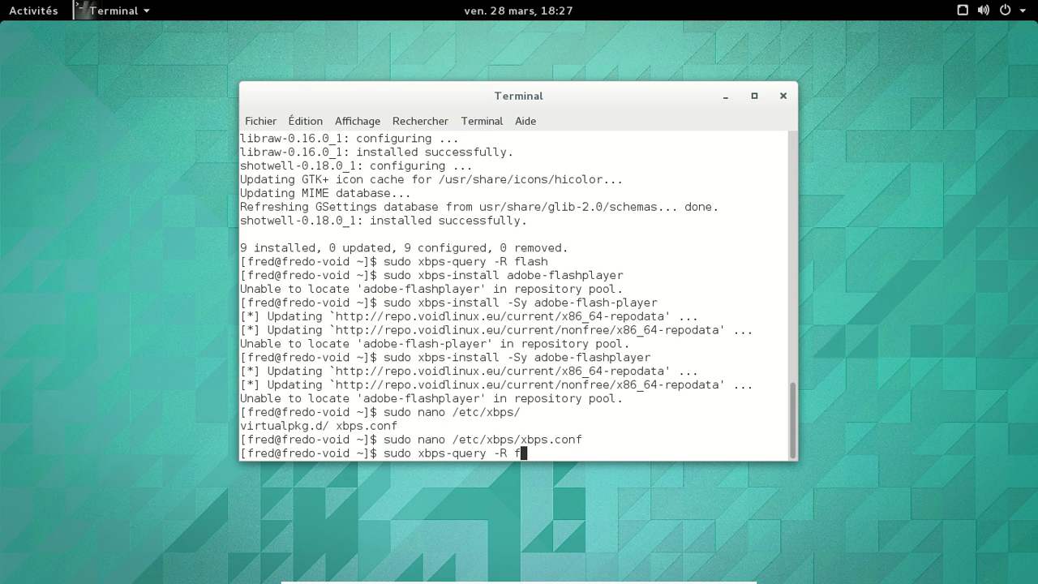
pyautogui.press('BackSpace')
pyautogui.press('BackSpace')
pyautogui.press('BackSpace')
pyautogui.press('BackSpace')
pyautogui.write('-')
pyautogui.press('BackSpace')
pyautogui.write('flash')
pyautogui.press('Return')
# Step: Clear the line and type 'exit' to close the terminal session
pyautogui.press('Up')
pyautogui.press('Down')
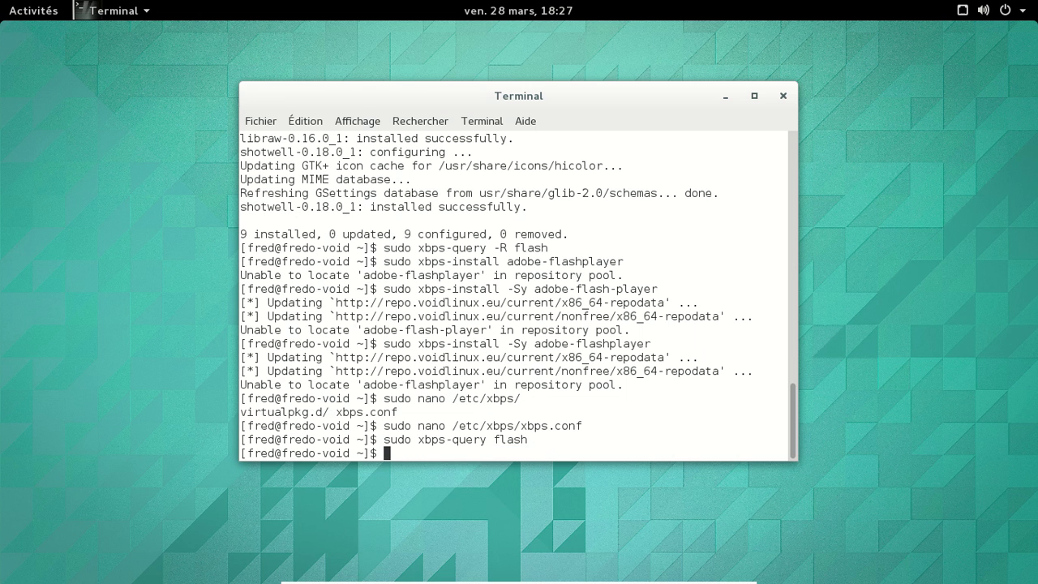
pyautogui.write('exit')
pyautogui.press('Return')
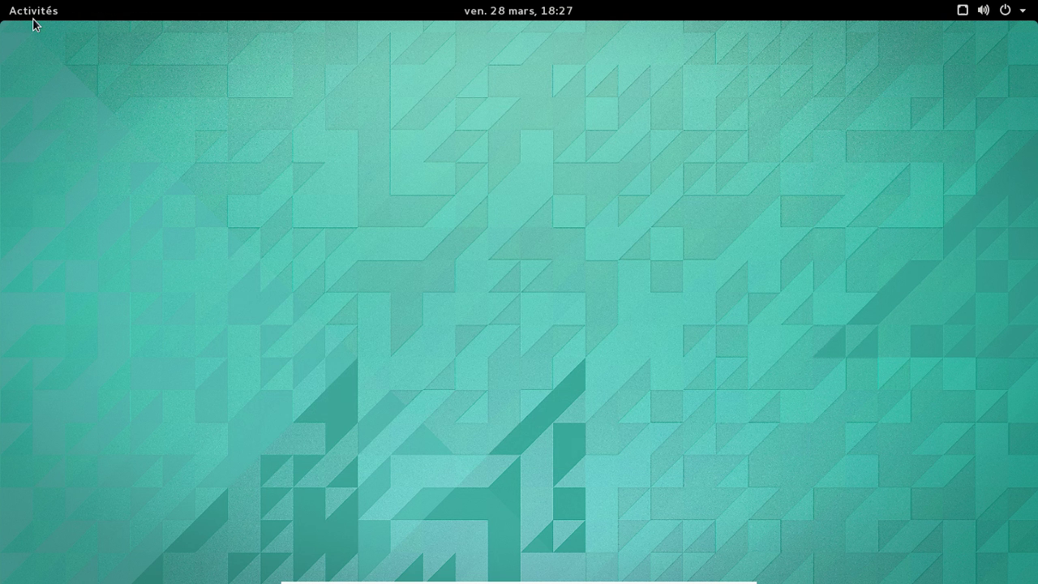
# Step: Launch GNOME Web from the dash and load the personal free.fr Linux blog address
pyautogui.click(33, 12)
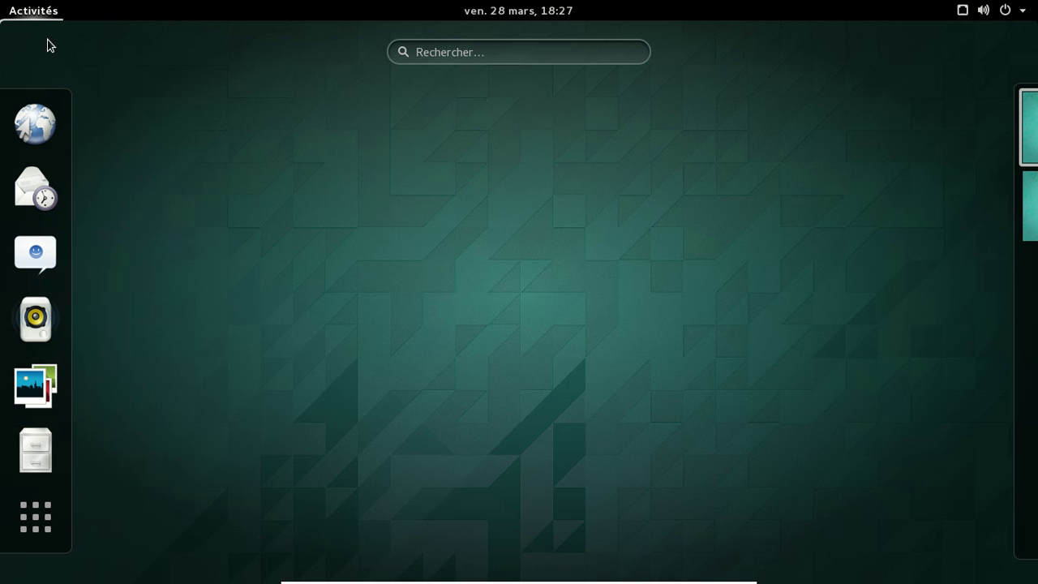
pyautogui.click(35, 123)
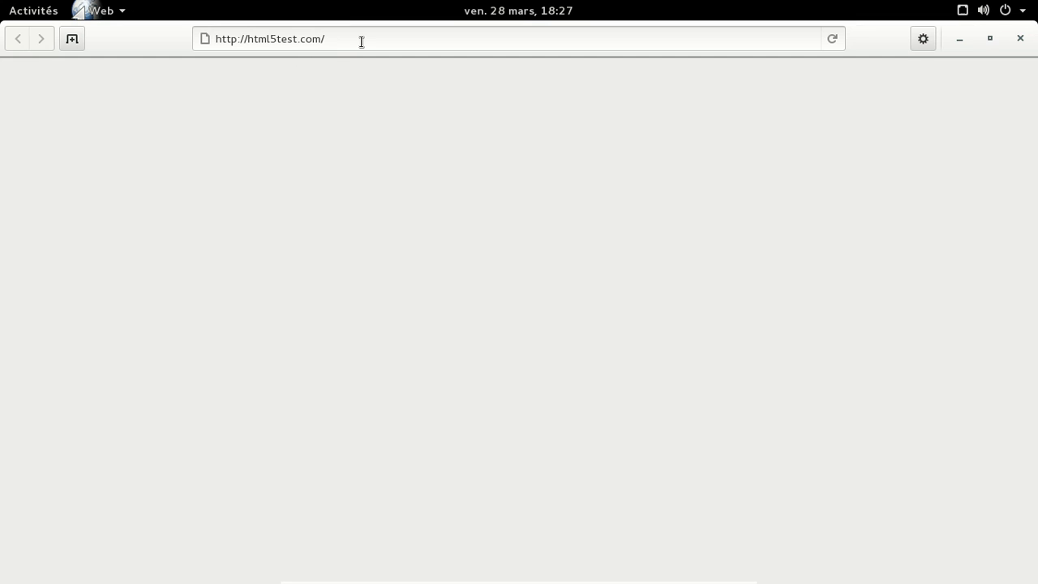
pyautogui.click(361, 42)
pyautogui.write('frederic.bezies5.')
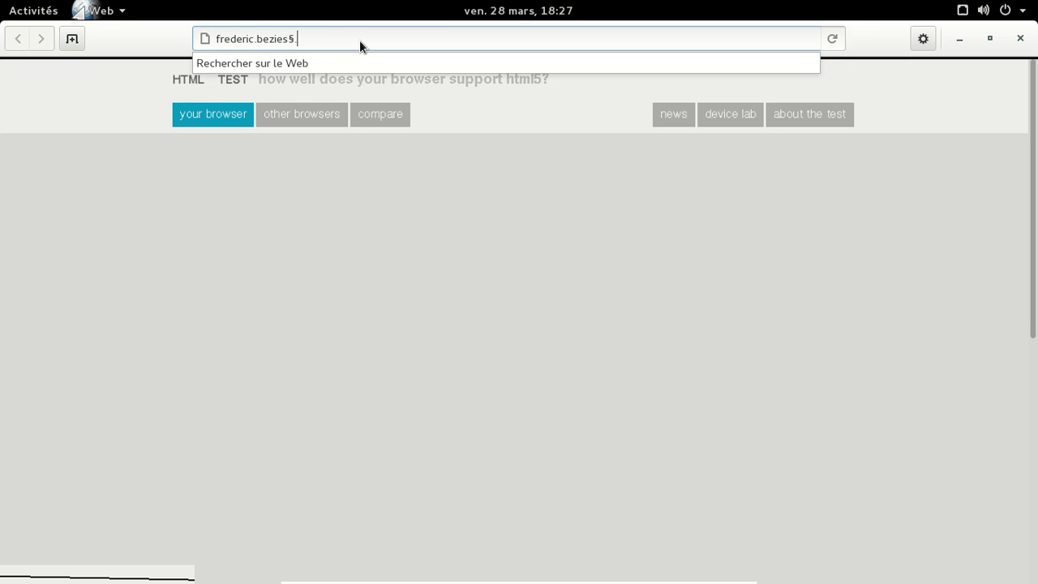
pyautogui.press('BackSpace')
pyautogui.press('BackSpace')
pyautogui.write('.free.fr/b')
pyautogui.press('BackSpace')
pyautogui.press('BackSpace')
pyautogui.write('.fr/b')
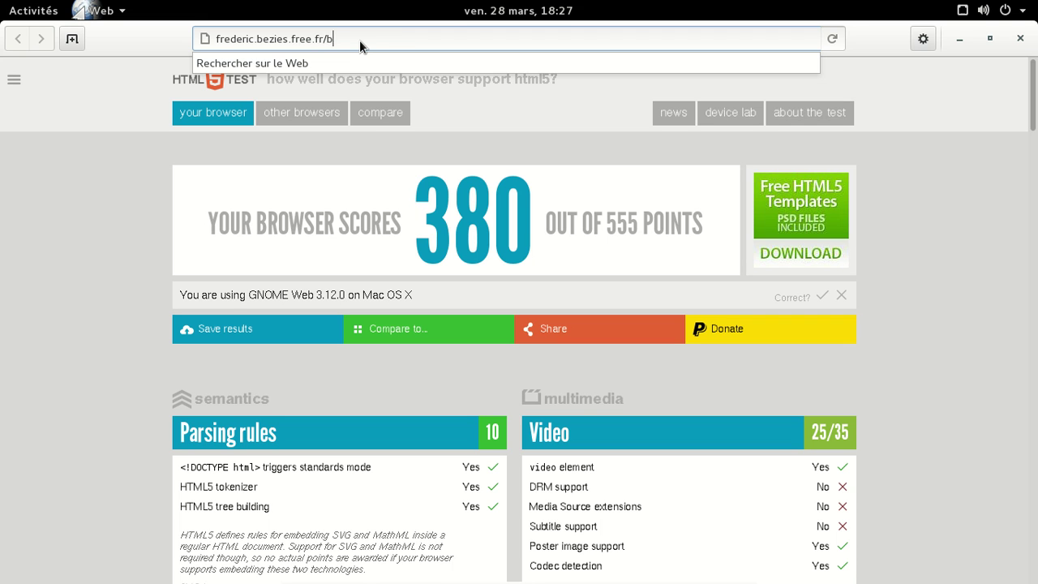
pyautogui.press('Return')
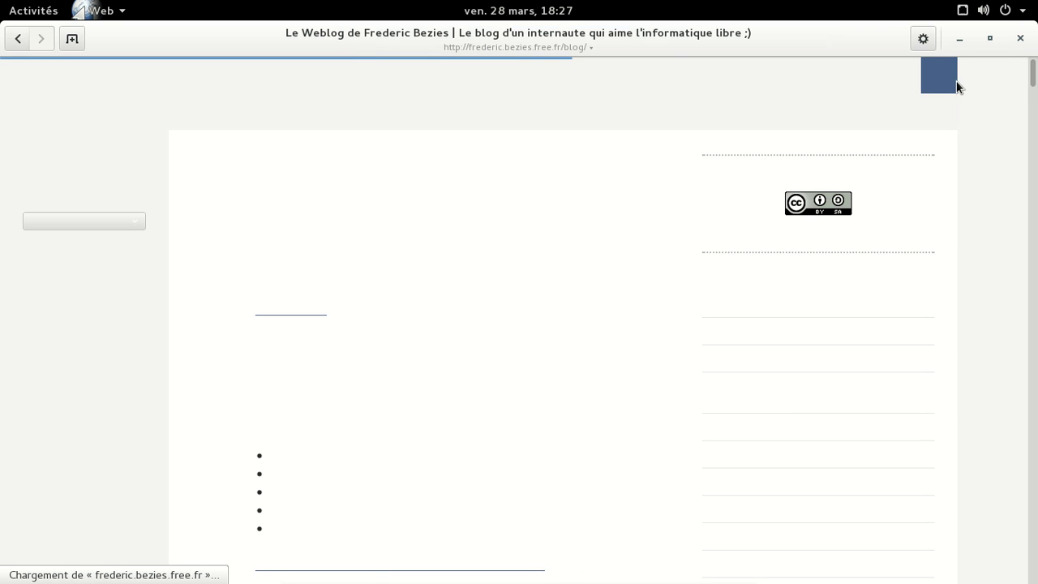
# Step: Open the blog's search field and place the caret in it, then close GNOME Web
pyautogui.click(943, 76)
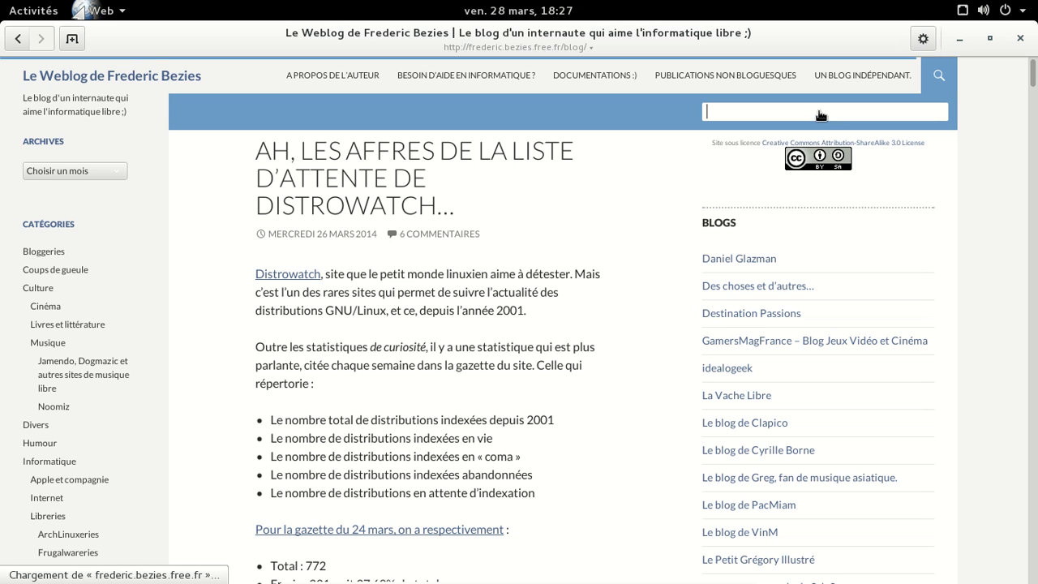
pyautogui.click(826, 113)
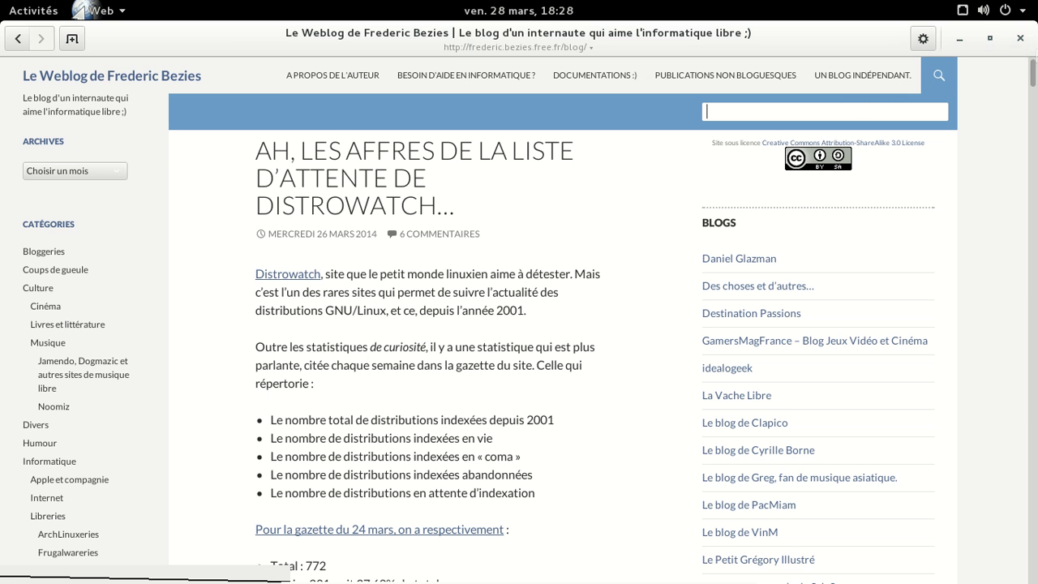
pyautogui.click(1020, 39)
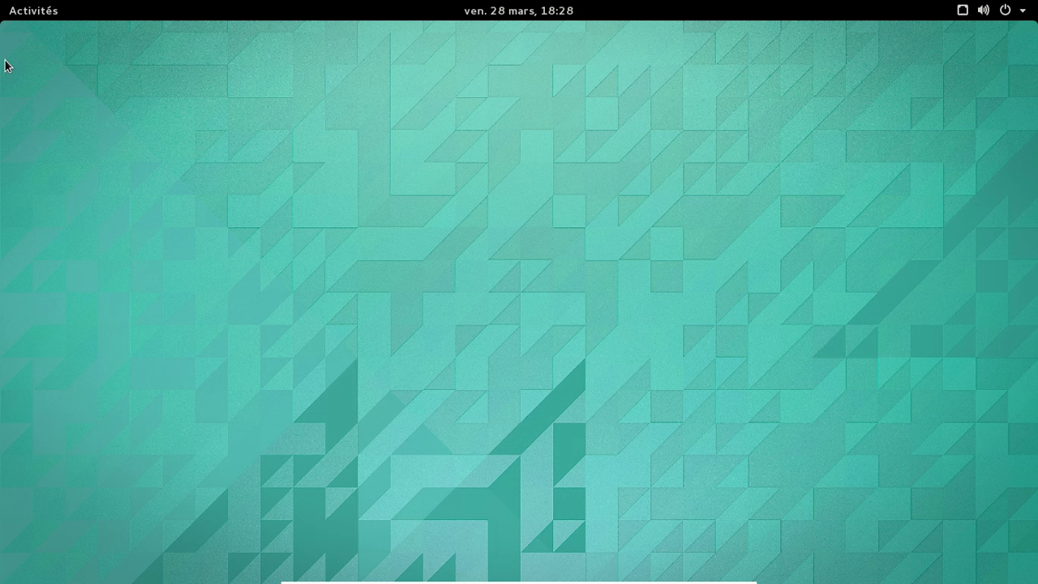
# Step: Relaunch GNOME Web and search the blog for 'voids'
pyautogui.click(28, 12)
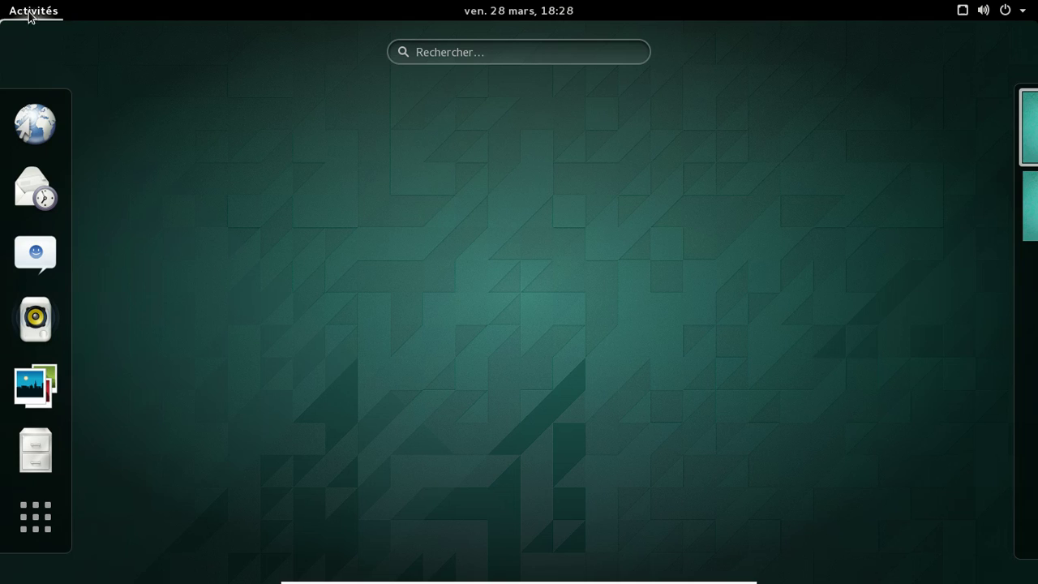
pyautogui.click(60, 113)
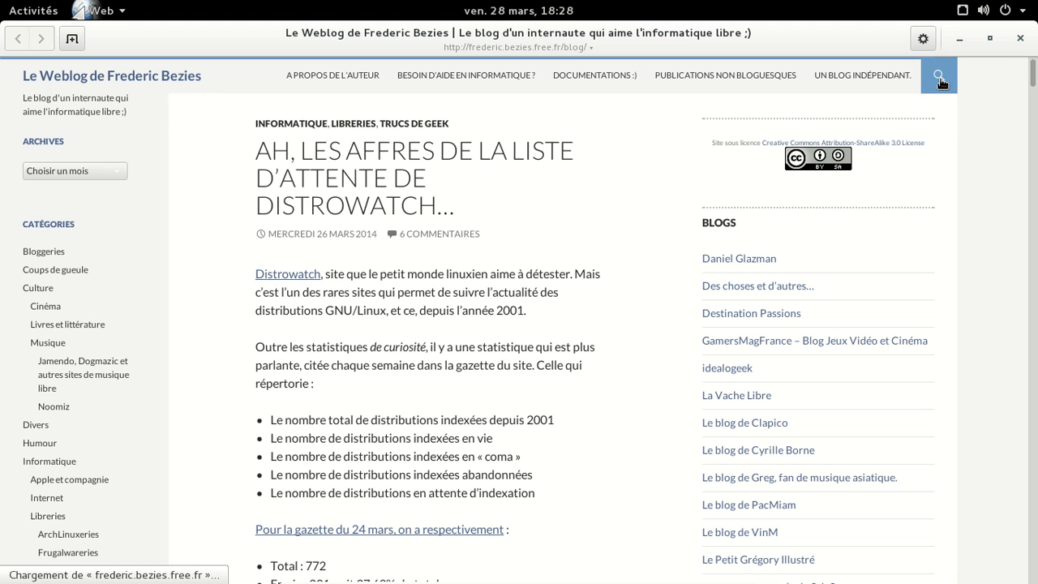
pyautogui.click(941, 82)
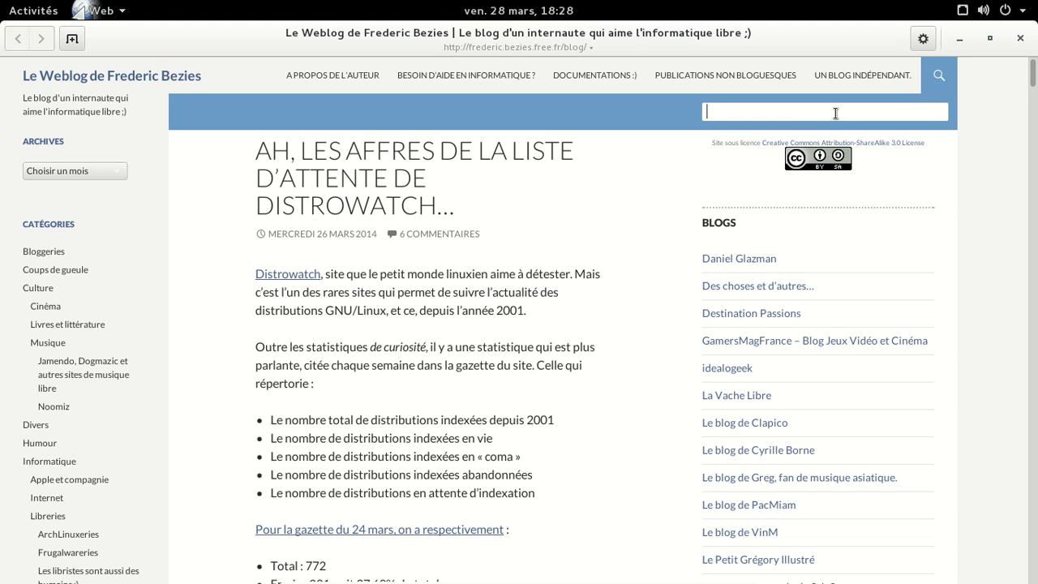
pyautogui.write('voids')
pyautogui.press('Return')
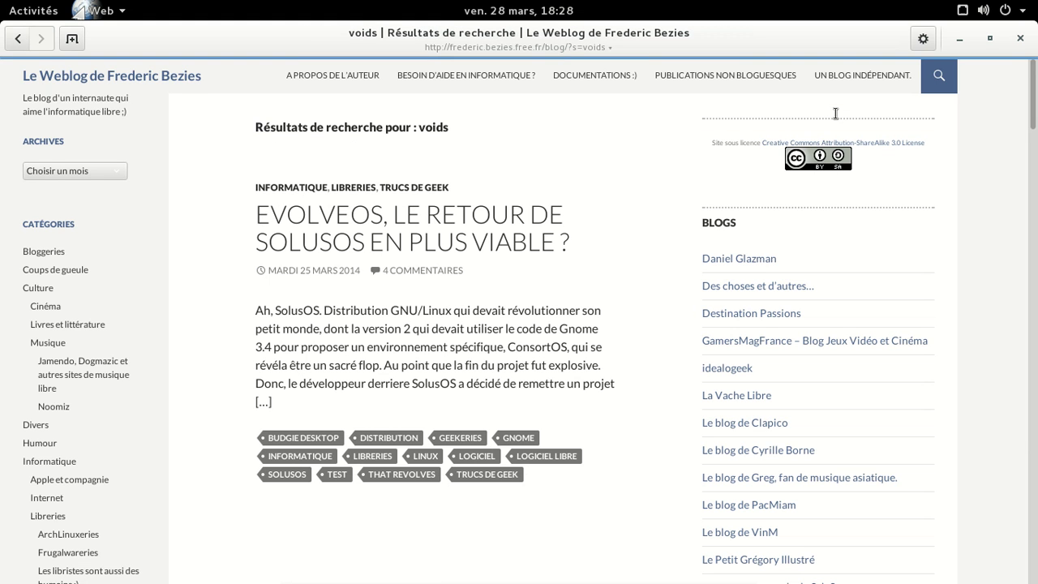
# Step: Refine the search to 'void linux' and open the post « Void Linux, elle en est où ? »
pyautogui.click(937, 81)
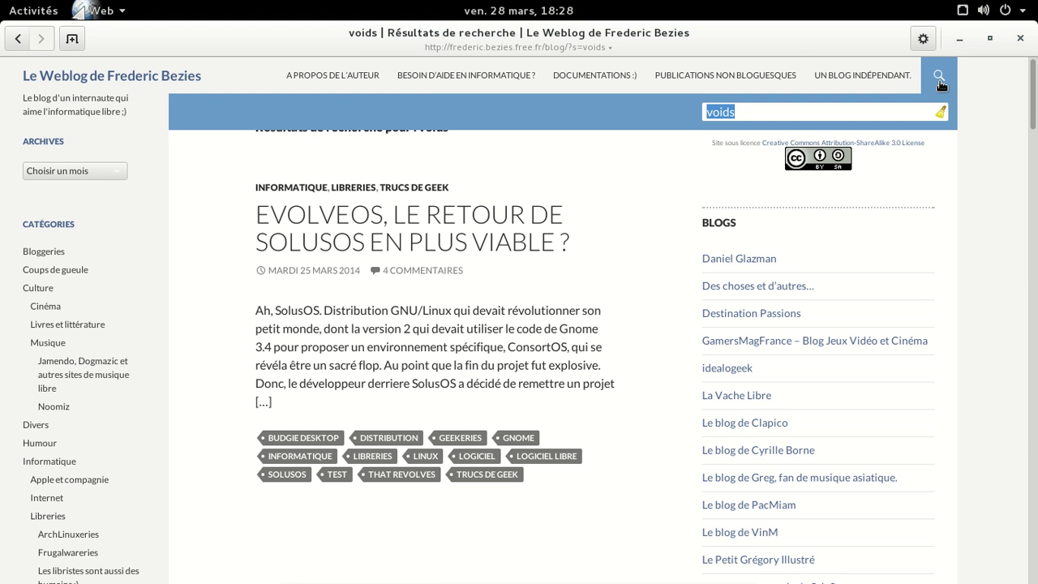
pyautogui.write('linux')
pyautogui.press('Return')
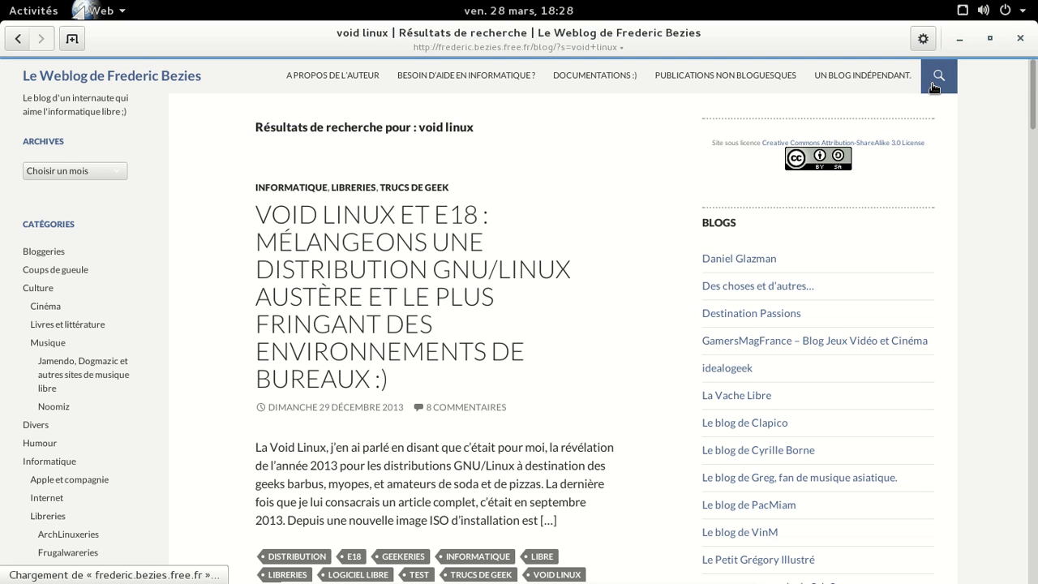
pyautogui.scroll(-3, 565, 212)
pyautogui.scroll(-8, 565, 212)
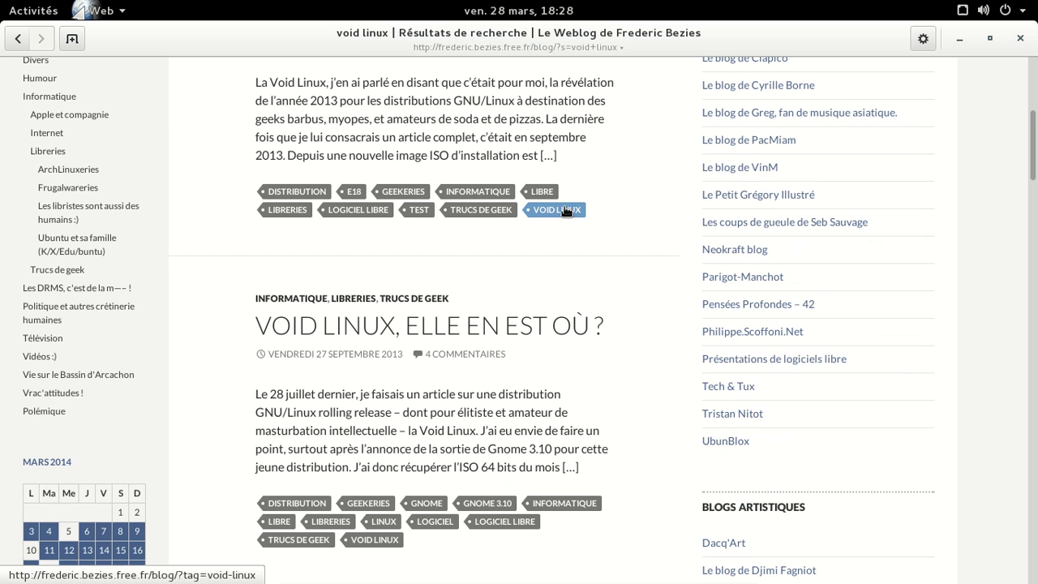
pyautogui.scroll(2, 565, 207)
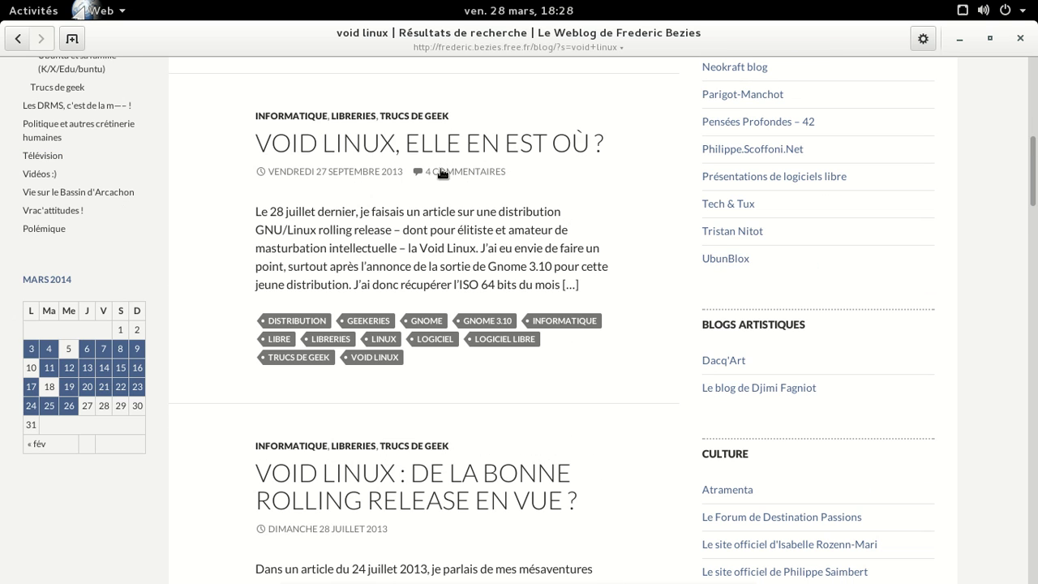
pyautogui.click(430, 146)
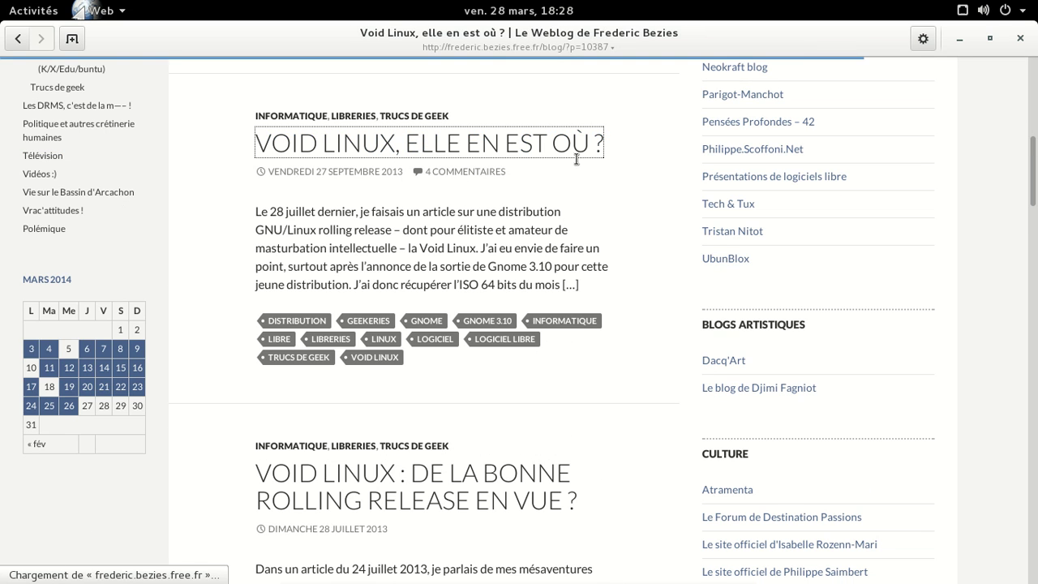
pyautogui.scroll(-5, 577, 159)
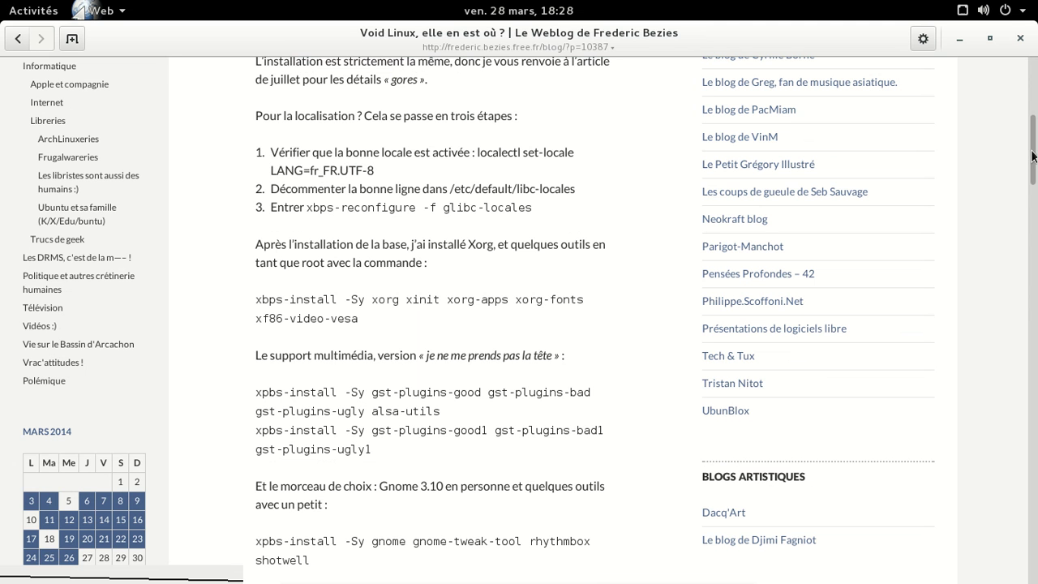
# Step: Reopen GNOME Web, restore its window from maximized to a smaller size, then close it
pyautogui.click(1019, 39)
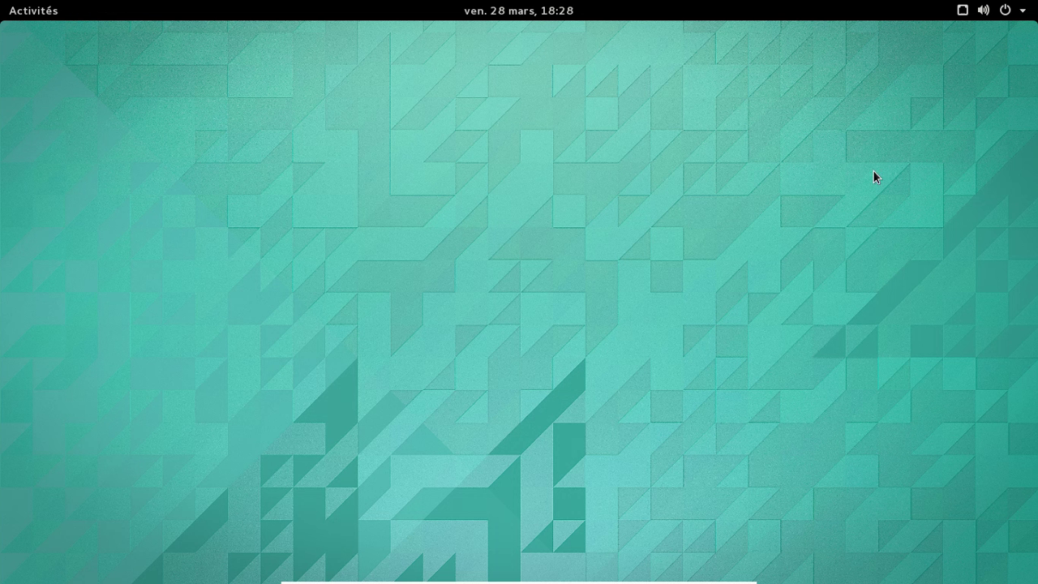
pyautogui.click(16, 9)
pyautogui.click(36, 121)
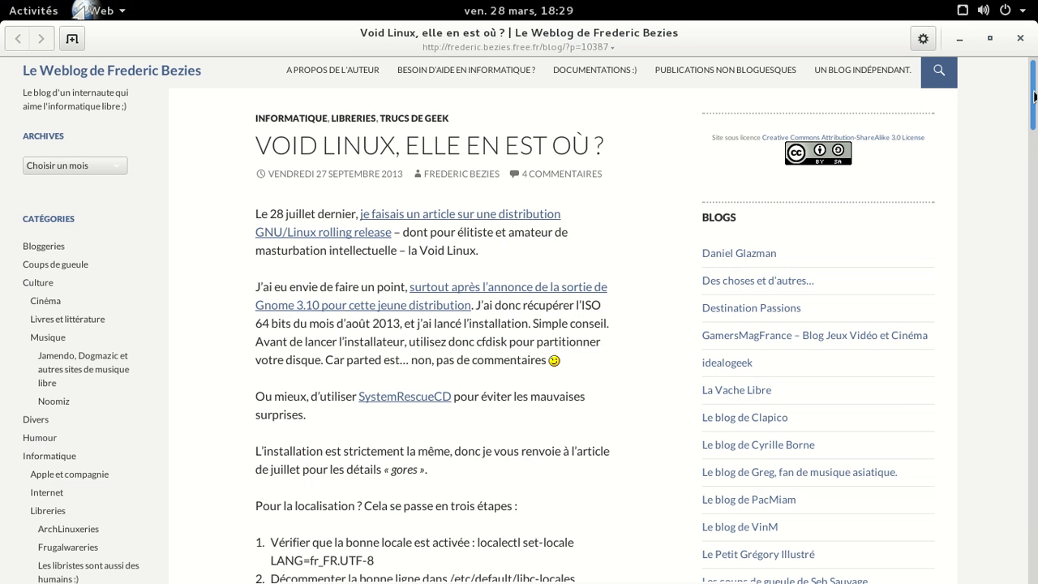
pyautogui.moveTo(722, 40); pyautogui.dragTo(695, 86)
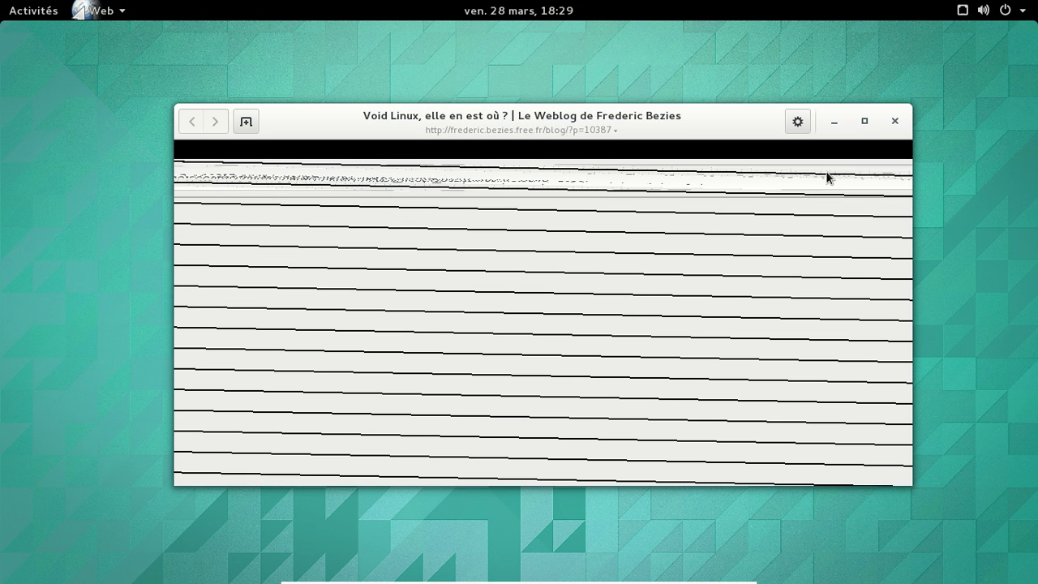
pyautogui.click(895, 122)
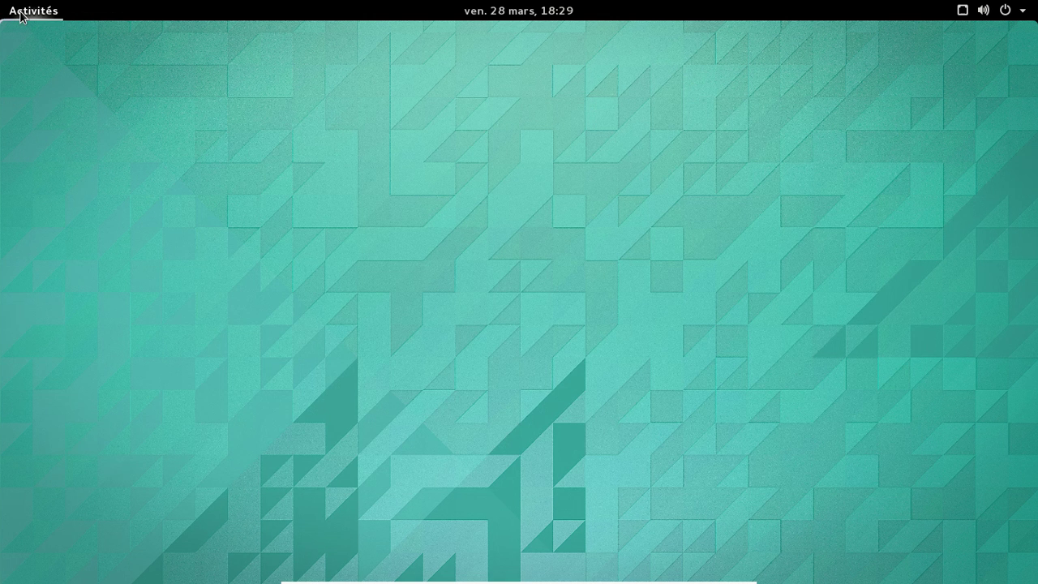
# Step: Launch Firefox from the Activities search and close its welcome tab
pyautogui.click(23, 14)
pyautogui.click(423, 55)
pyautogui.write('firefox')
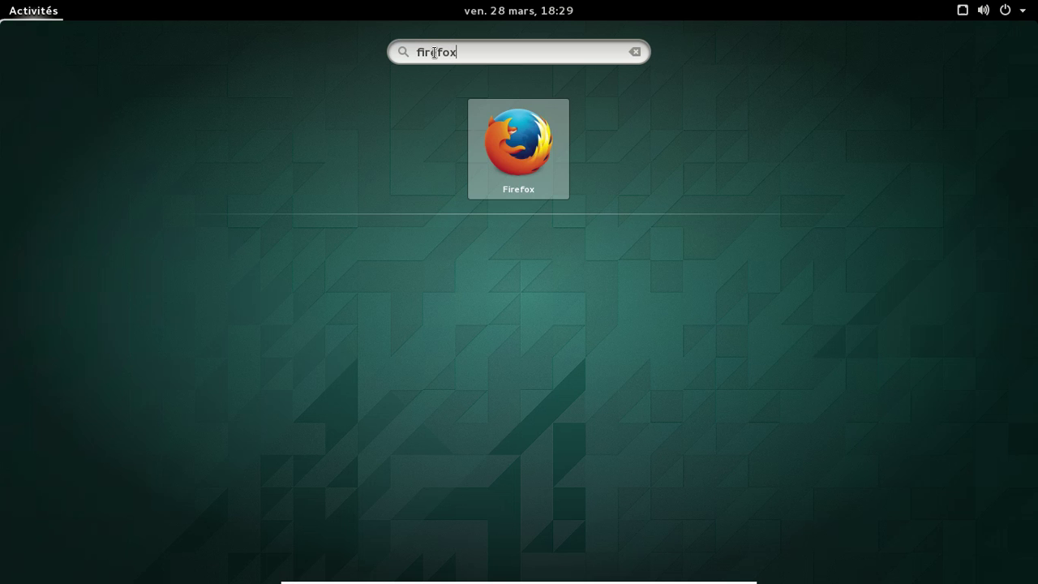
pyautogui.press('Return')
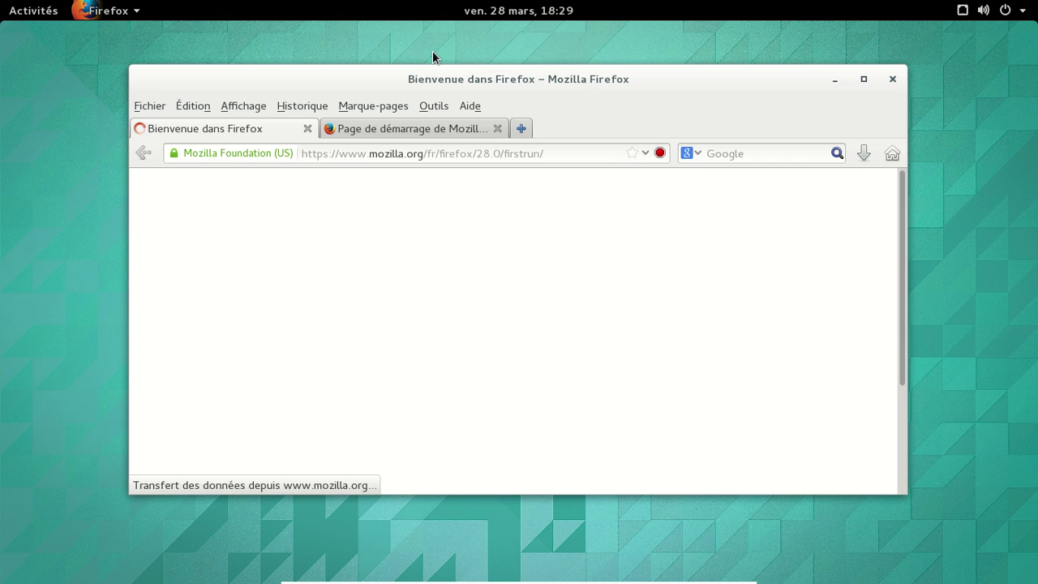
pyautogui.click(307, 129)
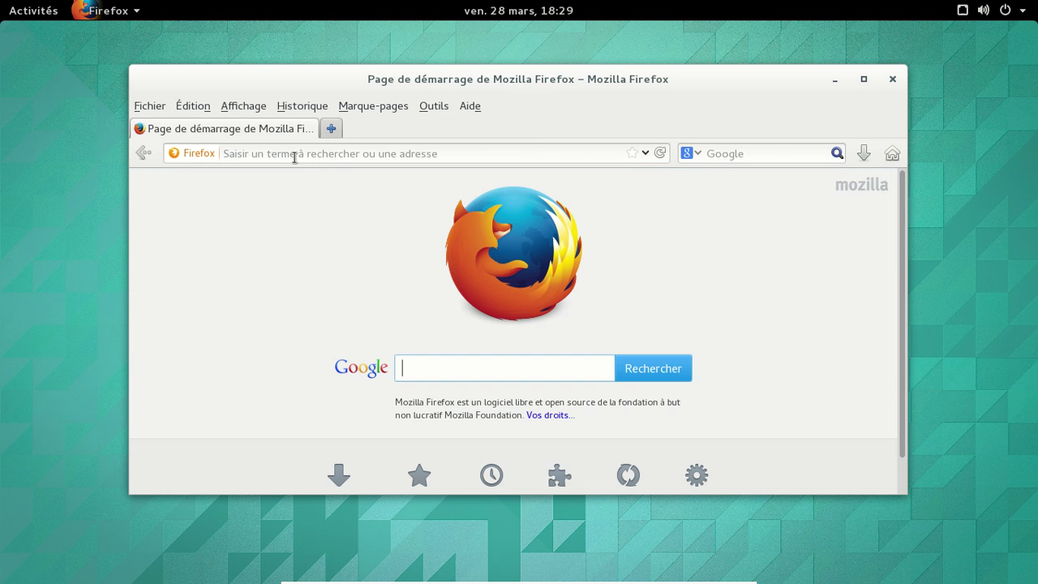
# Step: Load the personal free.fr Linux blog at its /blog address
pyautogui.write('frederi')
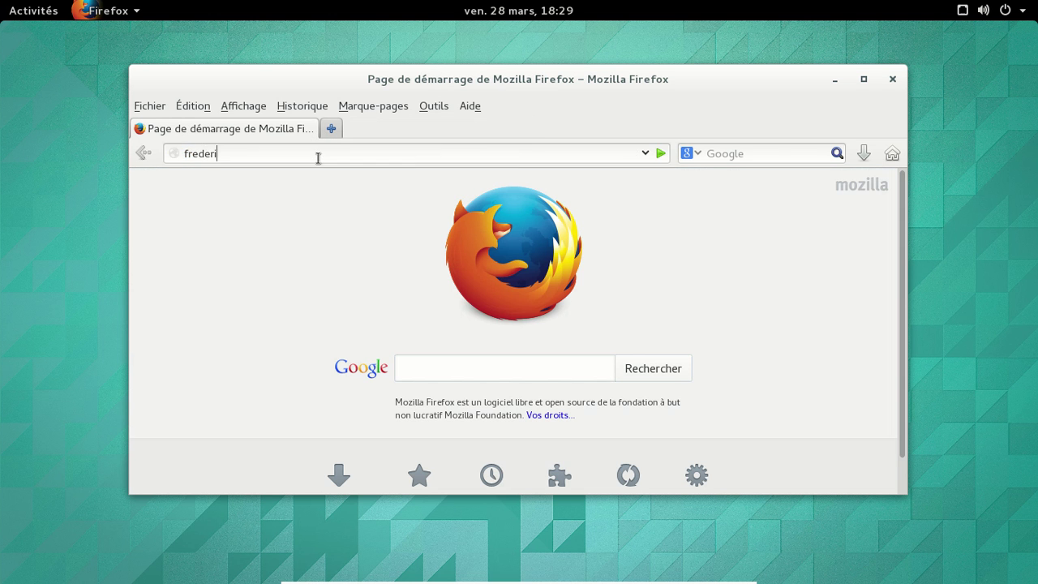
pyautogui.write('c.beziers')
pyautogui.press('BackSpace')
pyautogui.press('BackSpace')
pyautogui.press('BackSpace')
pyautogui.press('BackSpace')
pyautogui.write('ies.Free.Fr/blog')
pyautogui.press('Return')
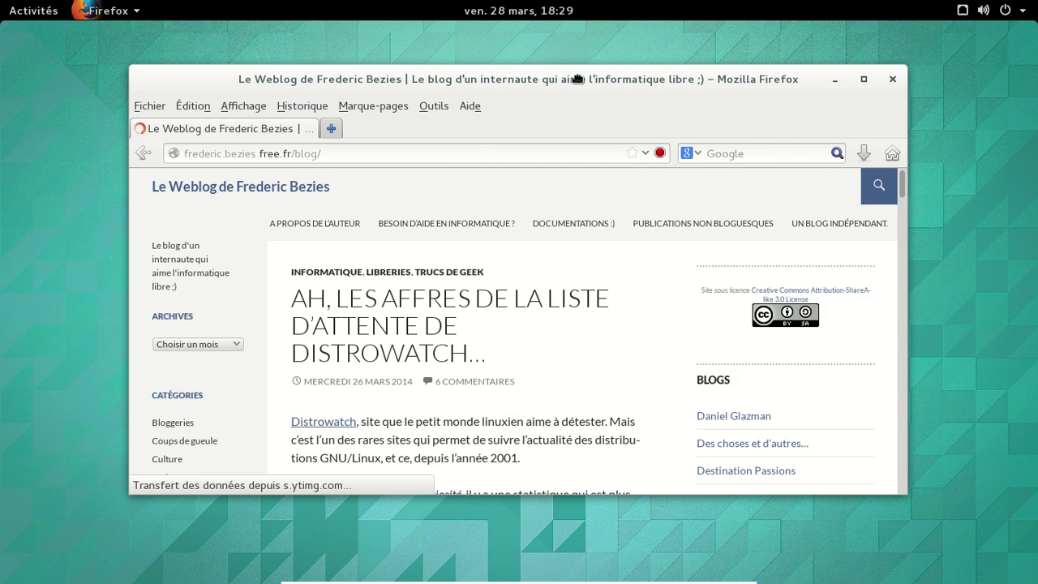
# Step: Search the blog for 'void linux' and look over the results
pyautogui.moveTo(593, 111); pyautogui.dragTo(589, 88)
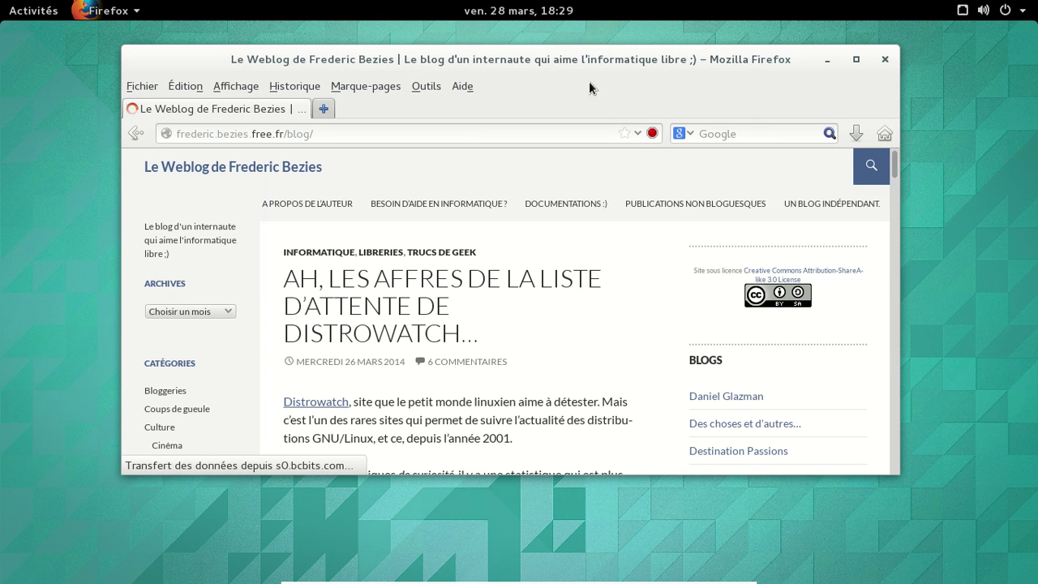
pyautogui.click(873, 162)
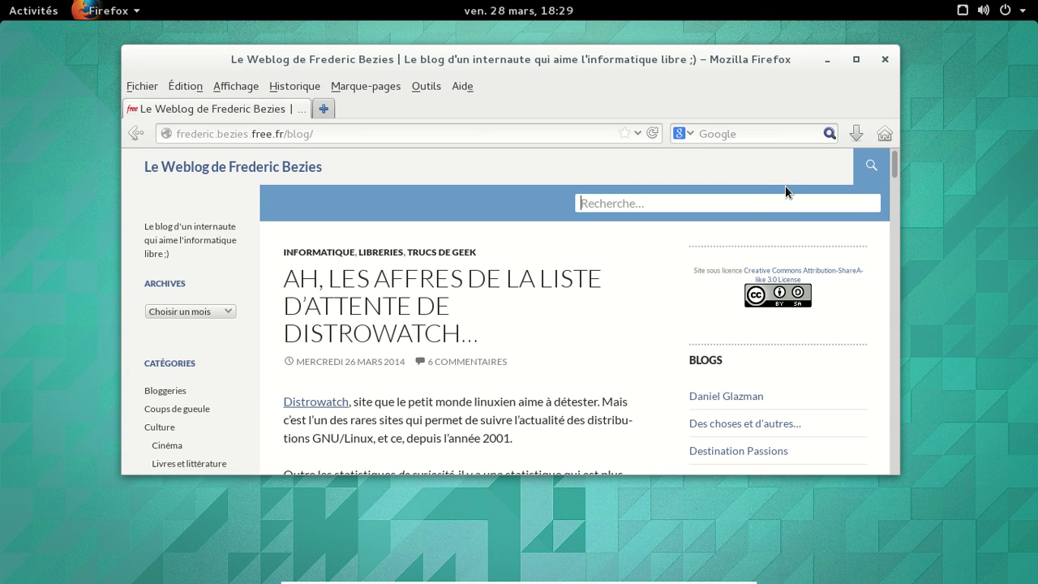
pyautogui.write('void linux')
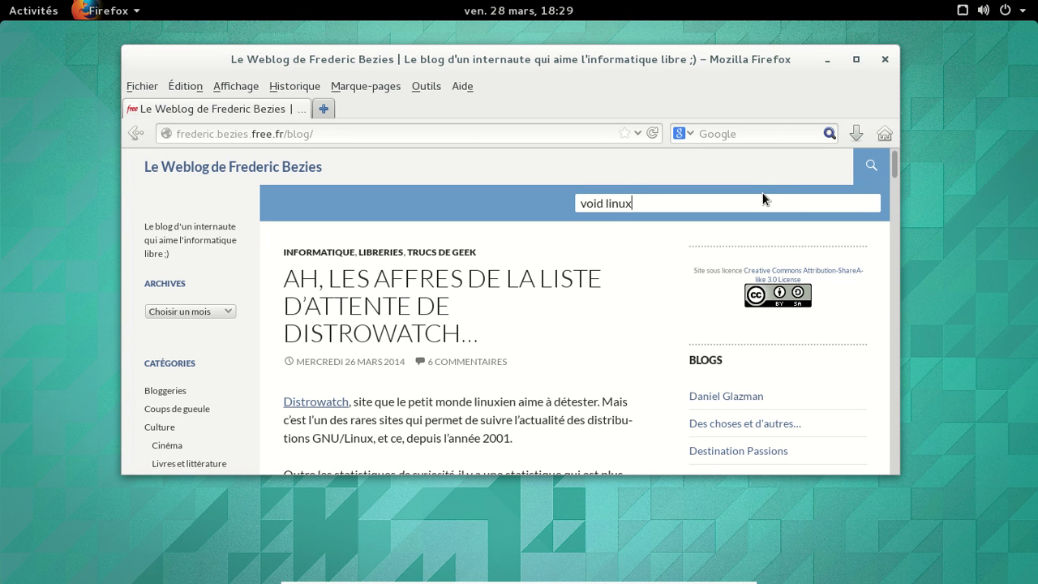
pyautogui.press('Return')
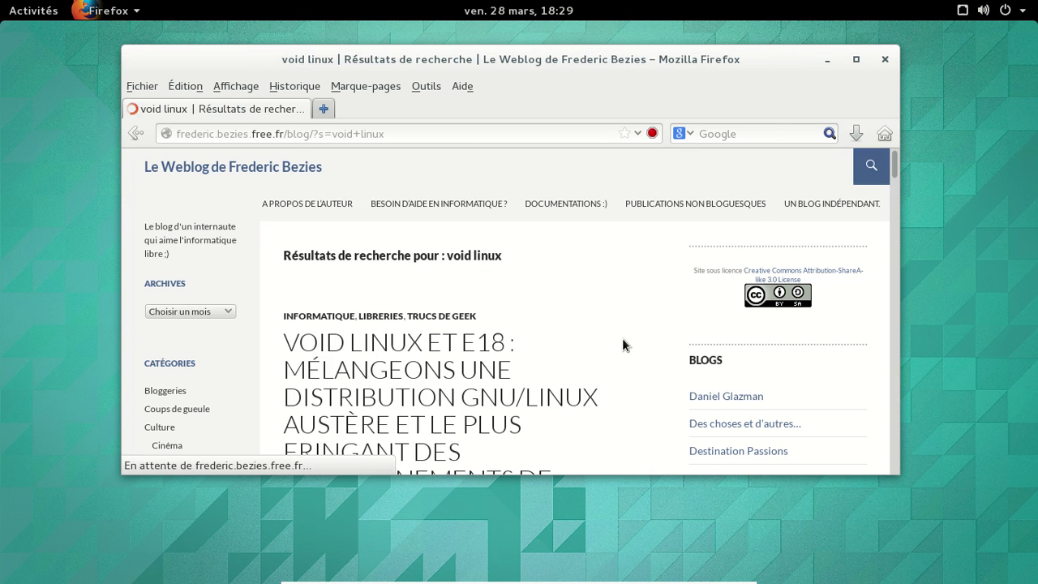
pyautogui.scroll(-15, 652, 347)
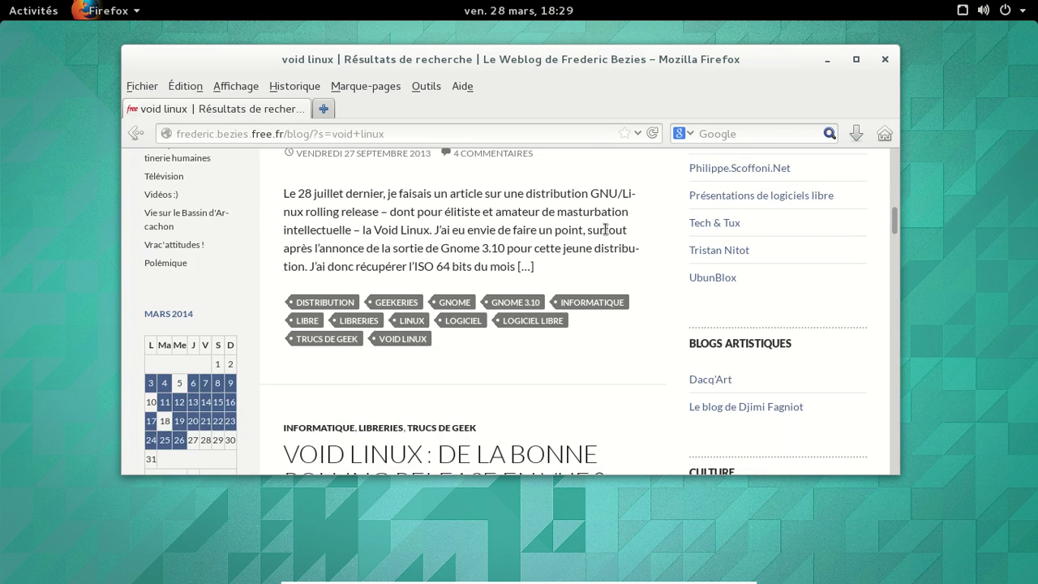
pyautogui.scroll(2, 586, 232)
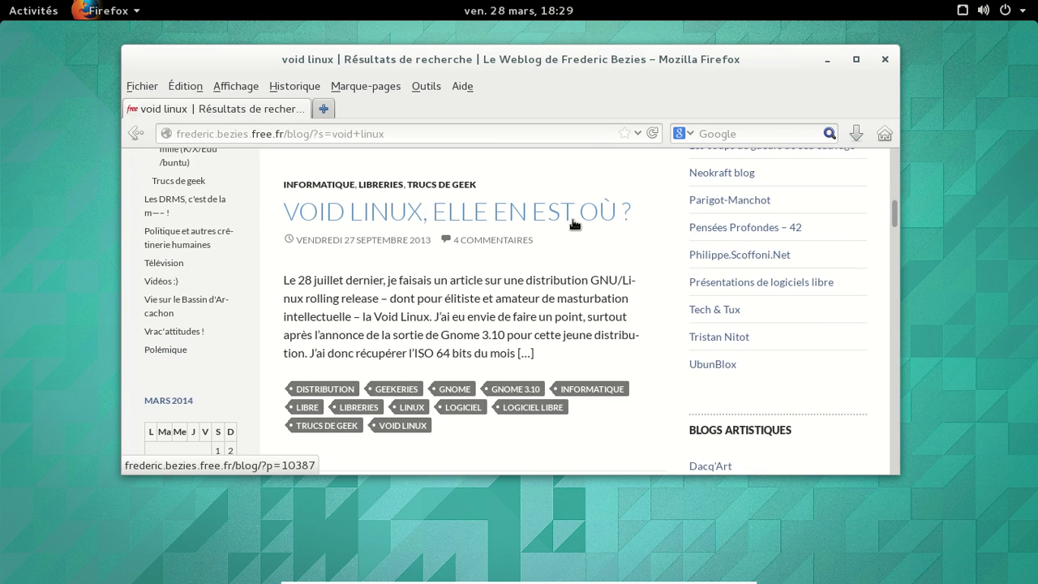
pyautogui.scroll(-5, 572, 224)
pyautogui.scroll(5, 478, 349)
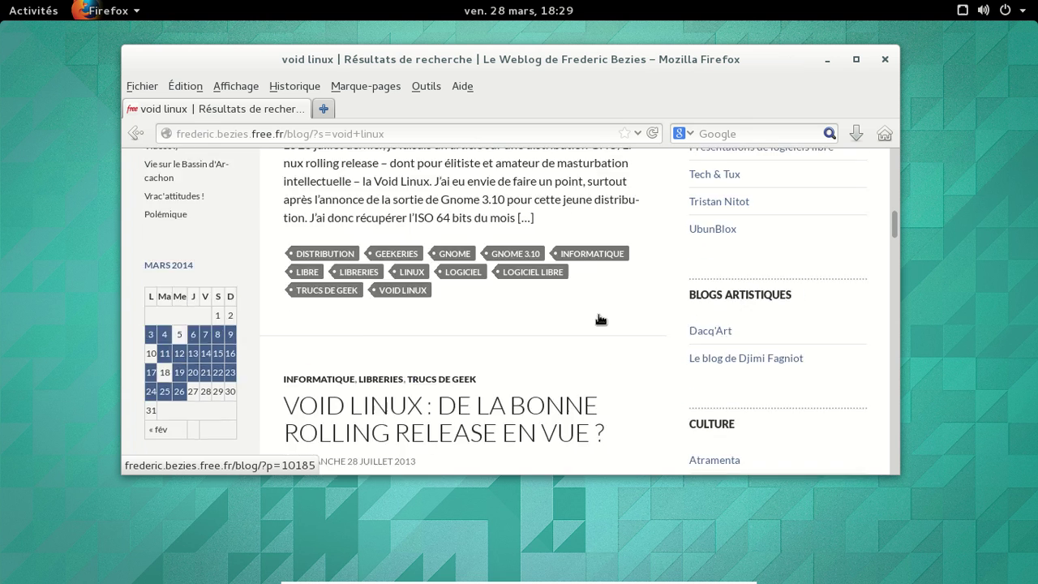
# Step: Open the article 'Void Linux, elle en est où ?' and scroll to its Flash-installation paragraph
pyautogui.click(549, 227)
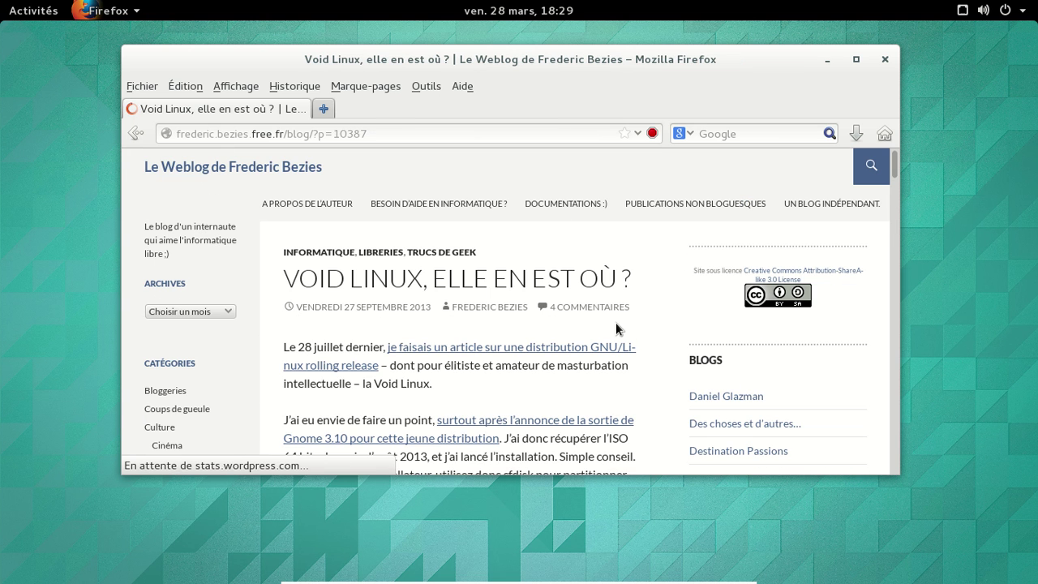
pyautogui.scroll(-4, 639, 324)
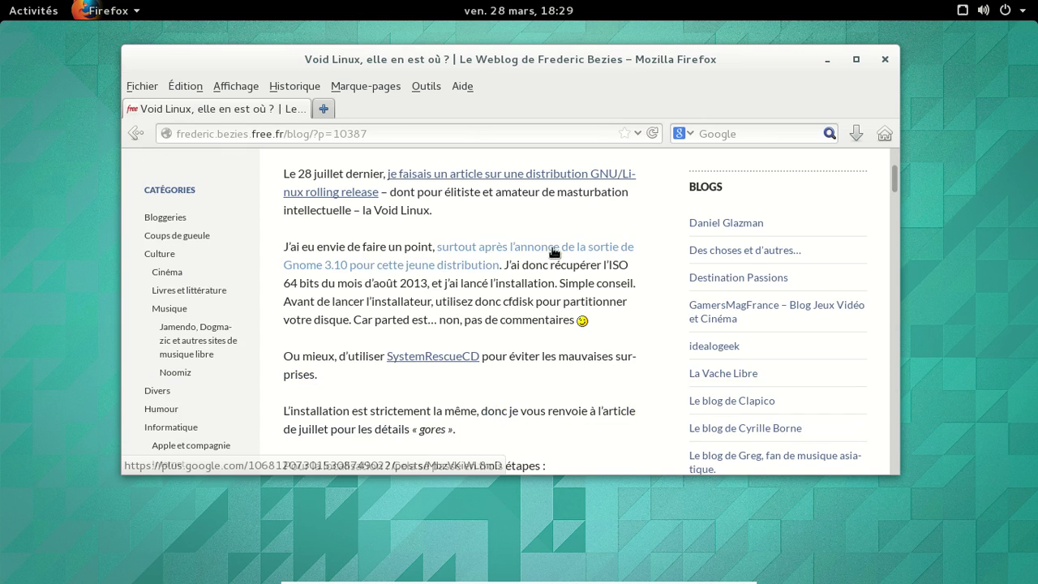
pyautogui.scroll(-15, 647, 265)
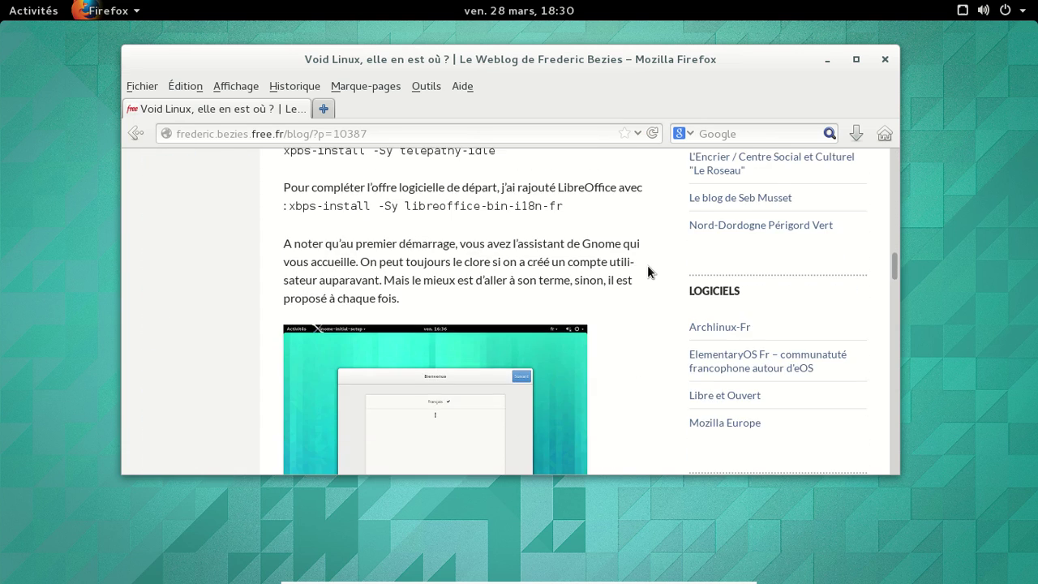
pyautogui.scroll(-14, 647, 268)
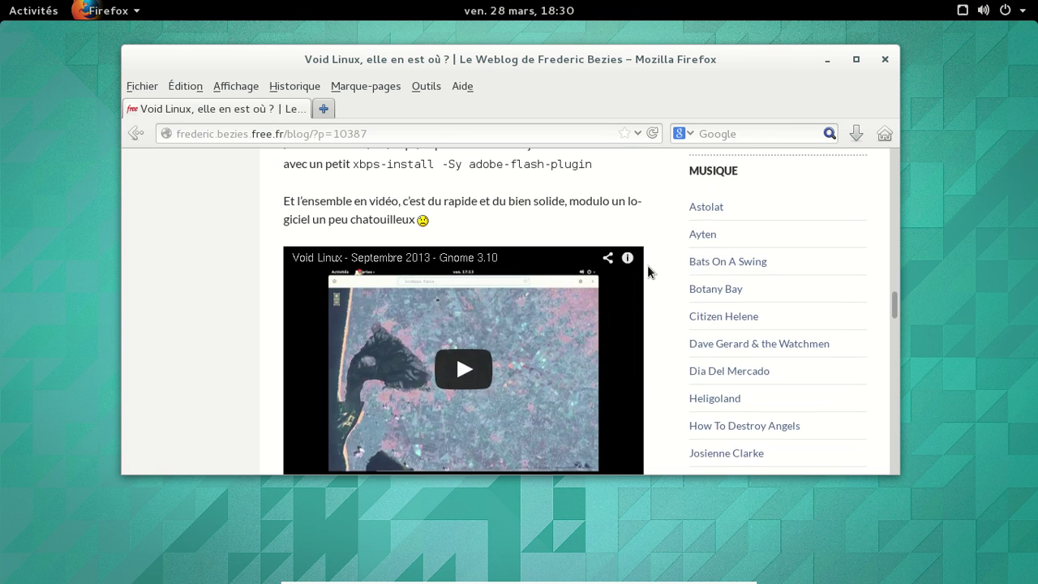
pyautogui.scroll(3, 647, 268)
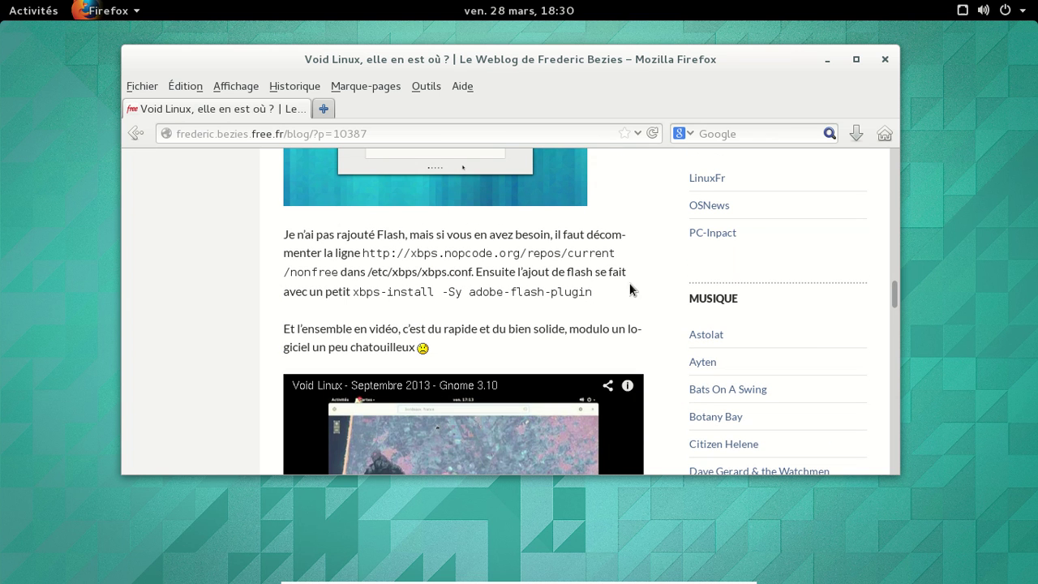
# Step: Launch Terminal by searching 'terminal' in the Activities overview
pyautogui.click(20, 18)
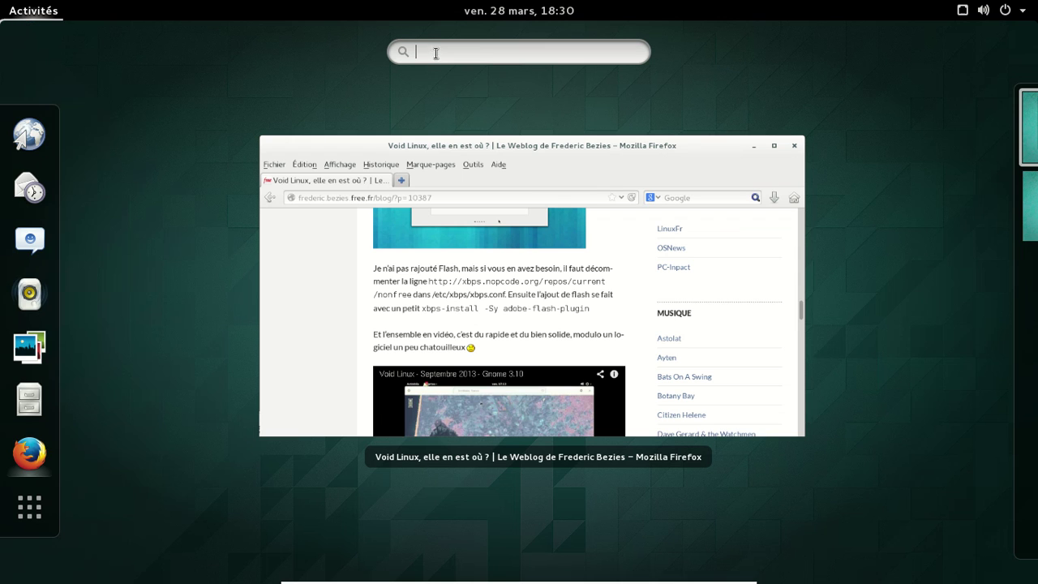
pyautogui.write('terminal')
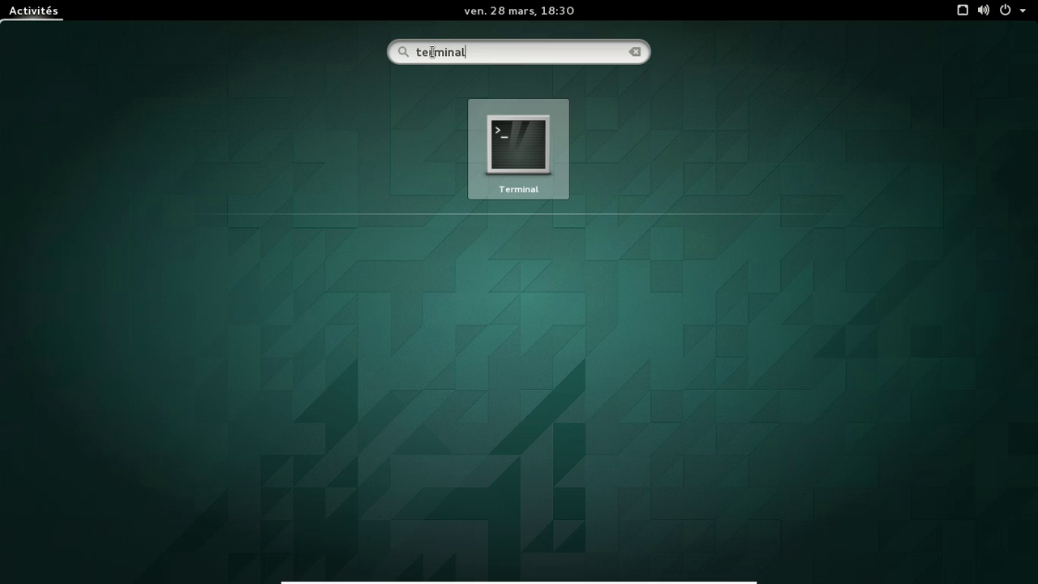
pyautogui.press('Return')
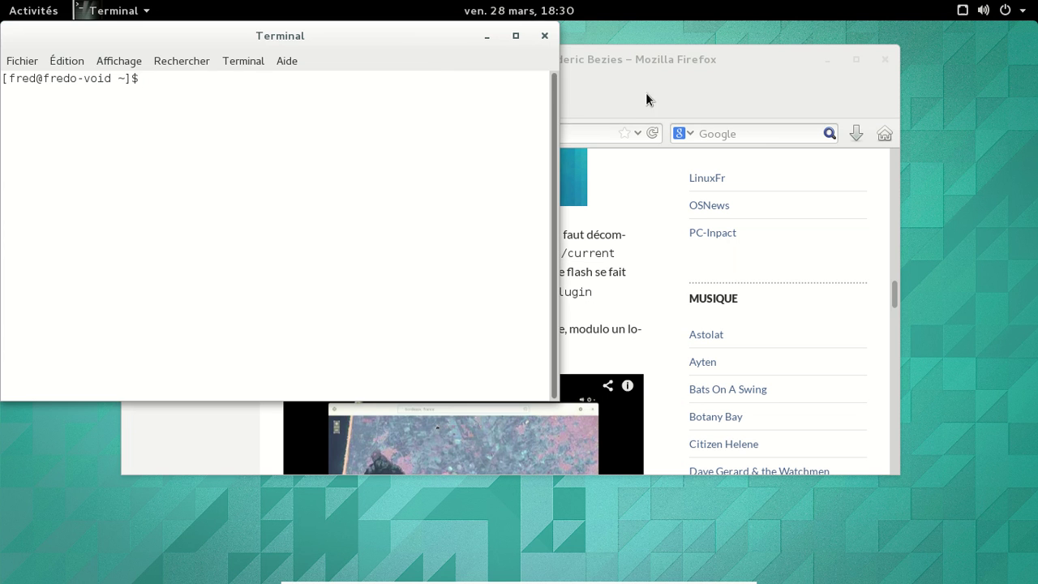
# Step: Copy the article's xbps-install -Sy adobe-flash-plugin command with Copier
pyautogui.click(666, 68)
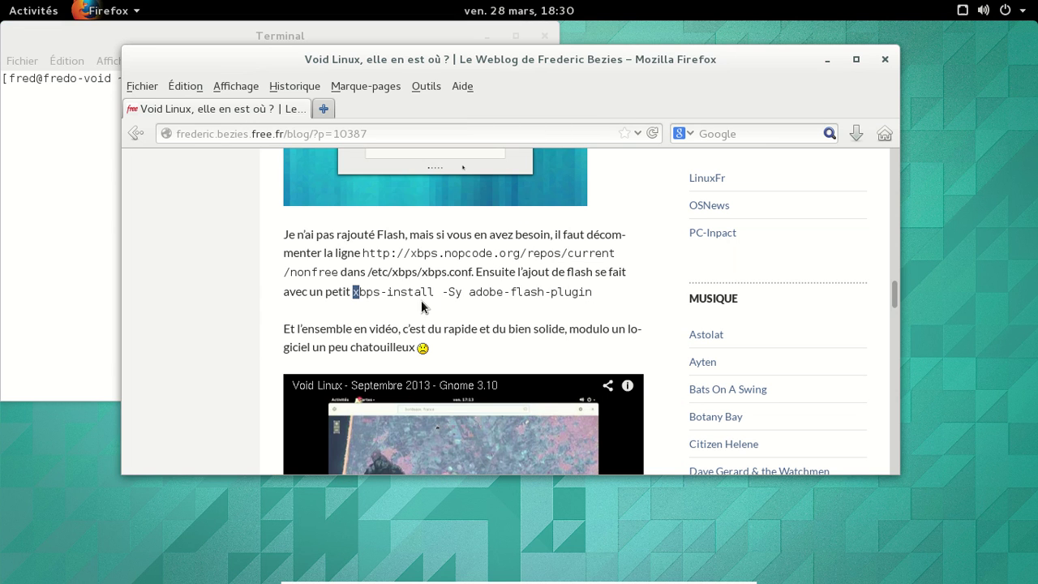
pyautogui.moveTo(355, 293); pyautogui.dragTo(587, 302)
pyautogui.rightClick(535, 292)
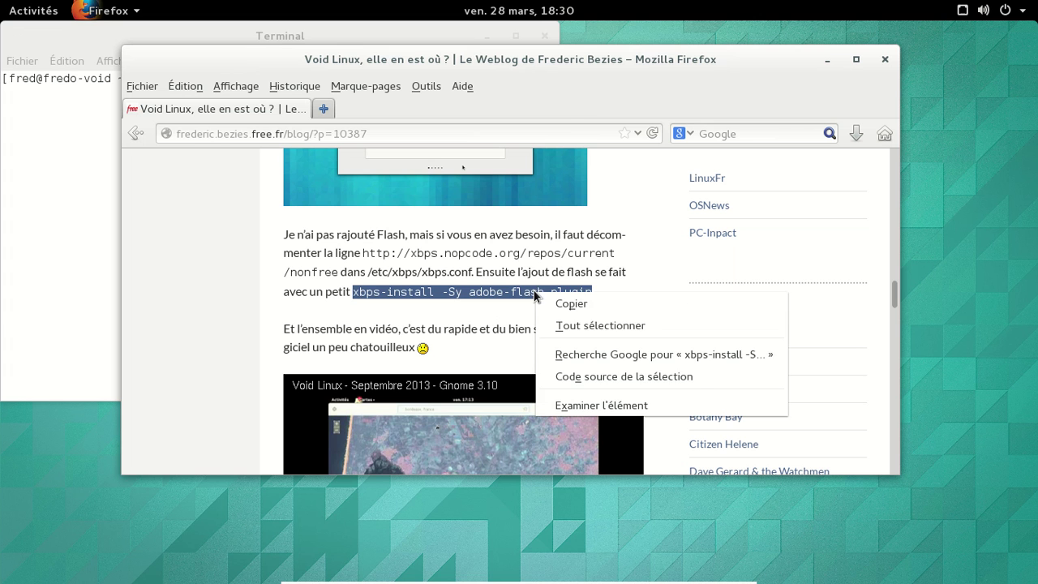
pyautogui.click(585, 304)
# Step: Run sudo xbps-install -Sy adobe-flash-plugin in Terminal and enter the account password
pyautogui.click(64, 189)
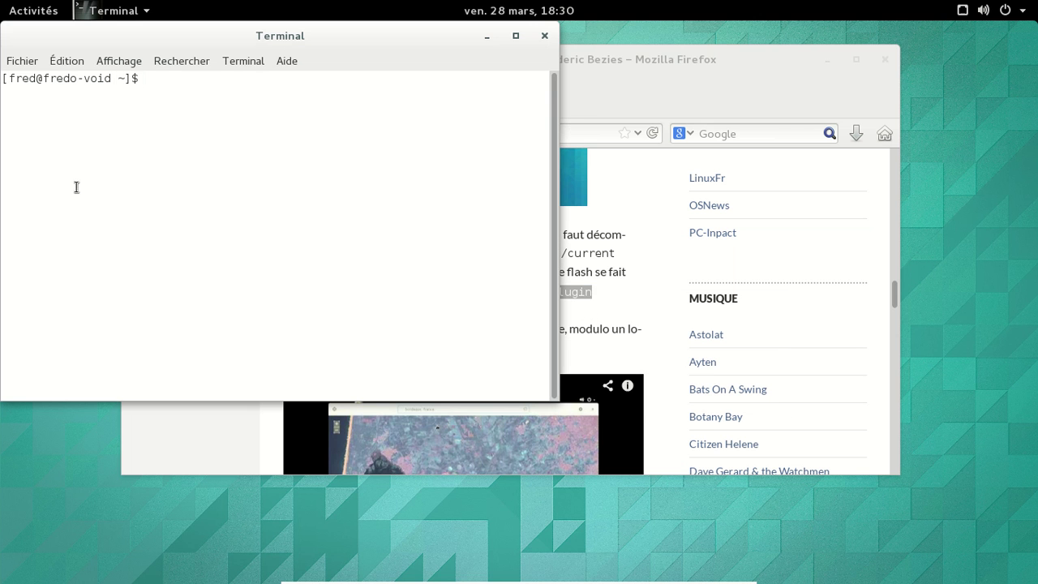
pyautogui.write('sudo')
pyautogui.hotkey('ctrl', 'shift', 'v')
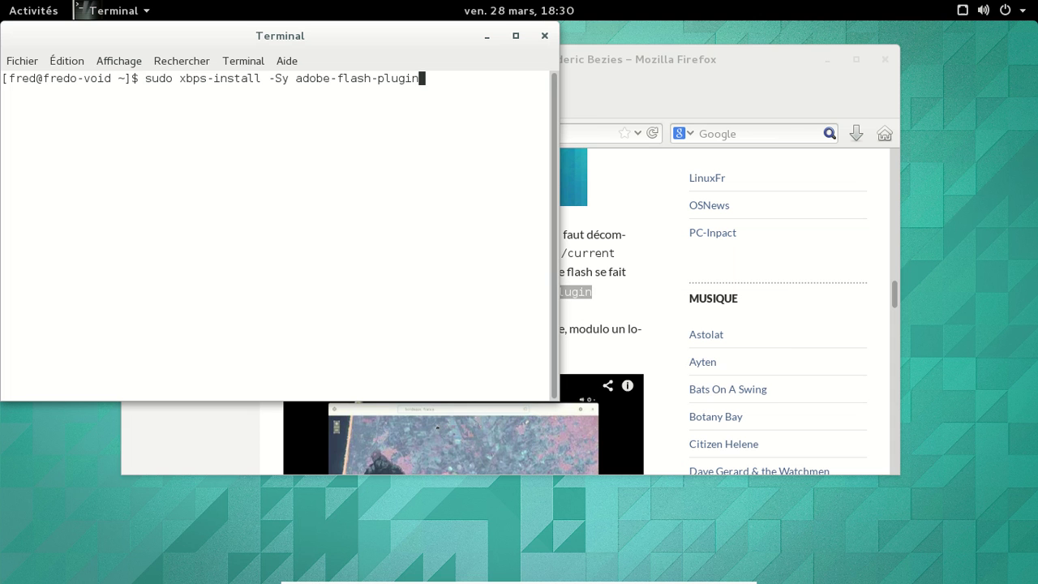
pyautogui.press('Return')
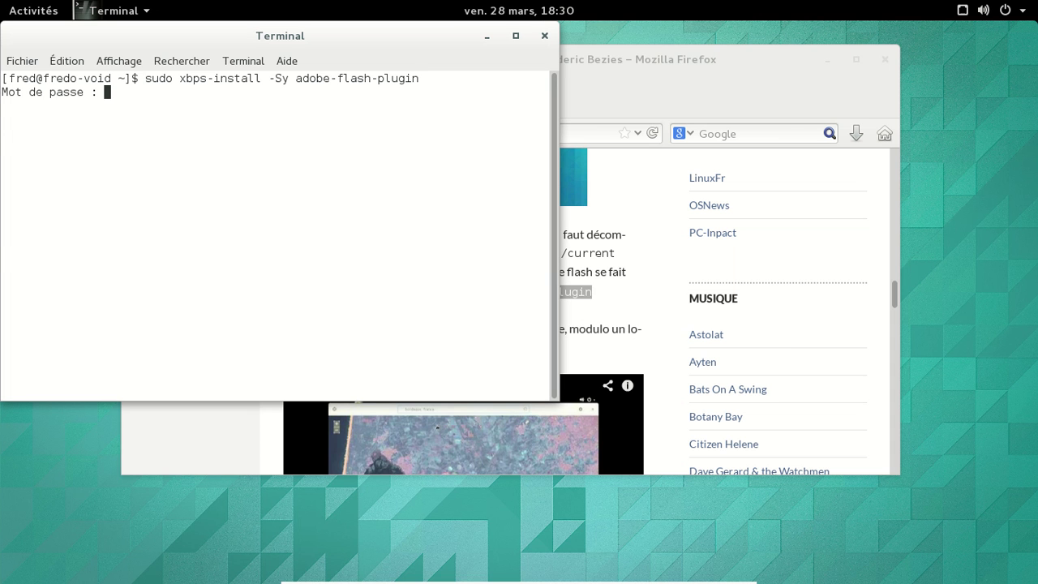
pyautogui.press('Return')
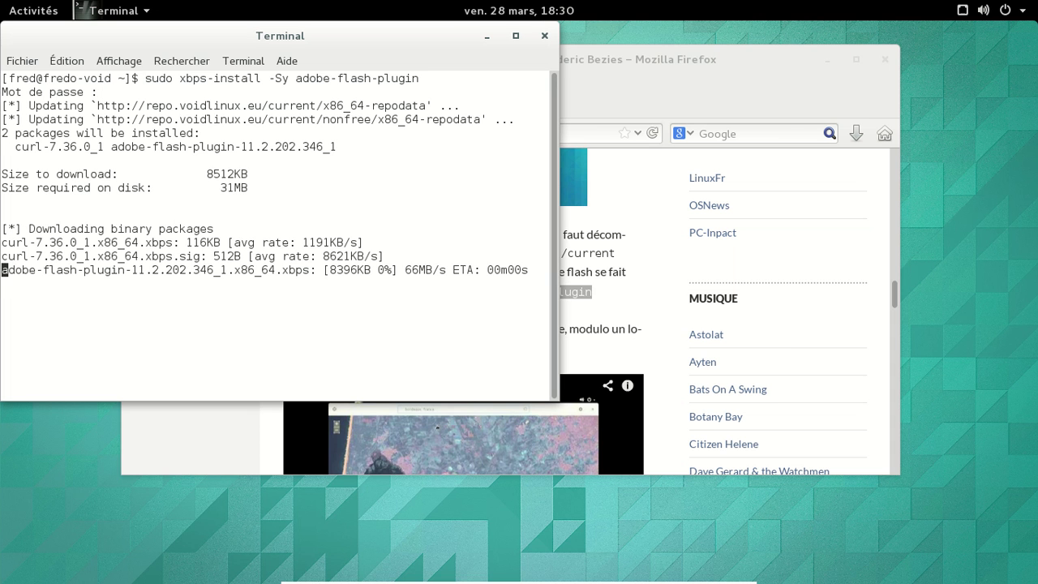
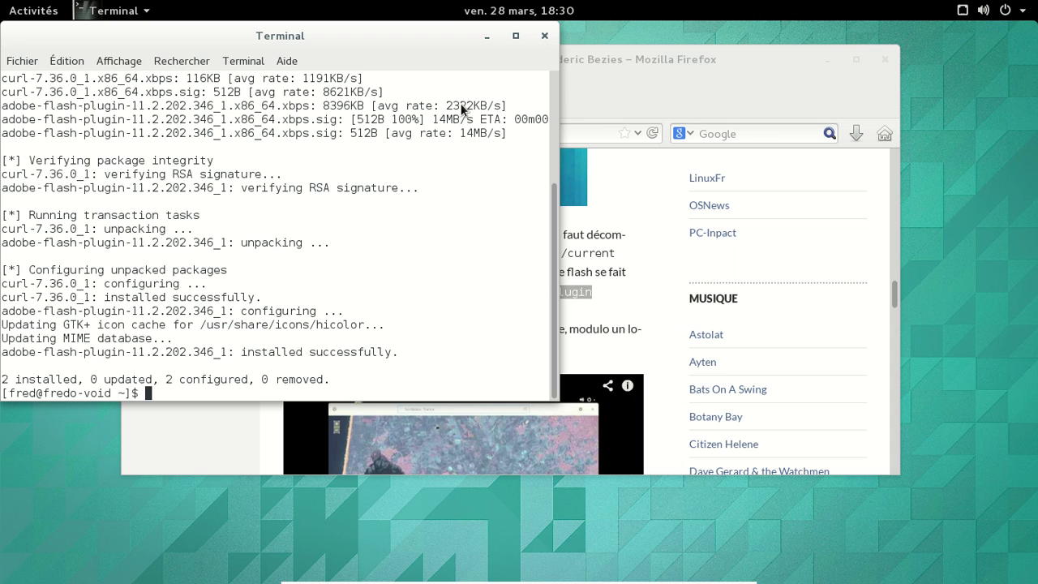
# Step: Close the terminal and hide Firefox's menu bar (Barre de menus)
pyautogui.click(539, 38)
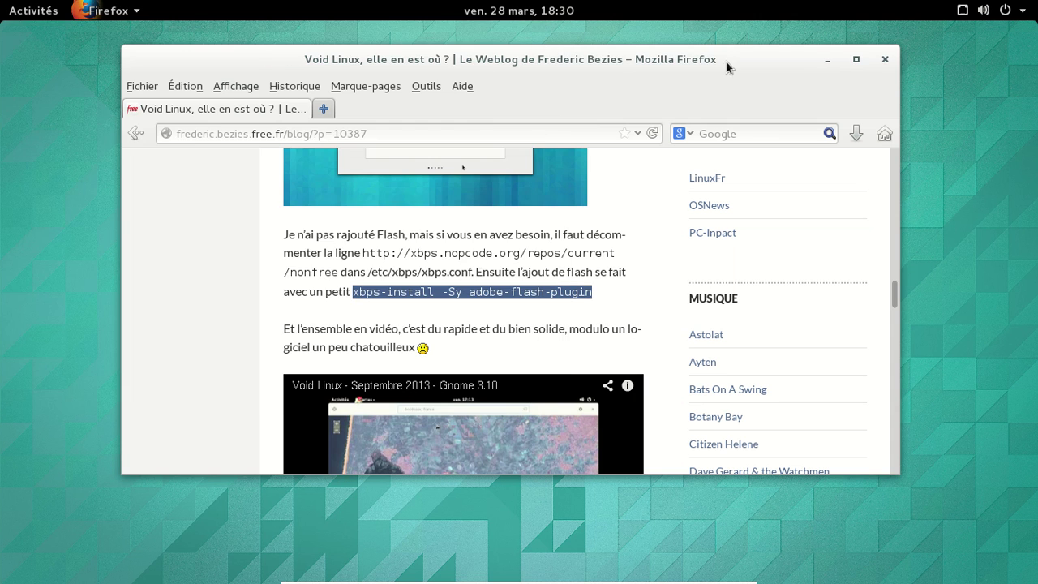
pyautogui.rightClick(584, 85)
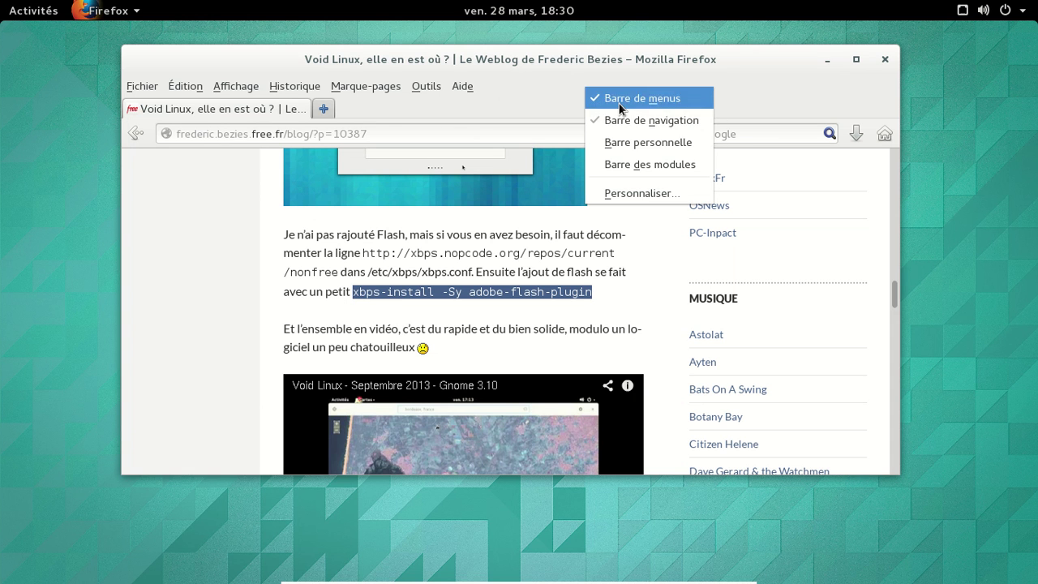
pyautogui.click(608, 98)
# Step: Load about:plugins in a new Firefox tab
pyautogui.click(381, 86)
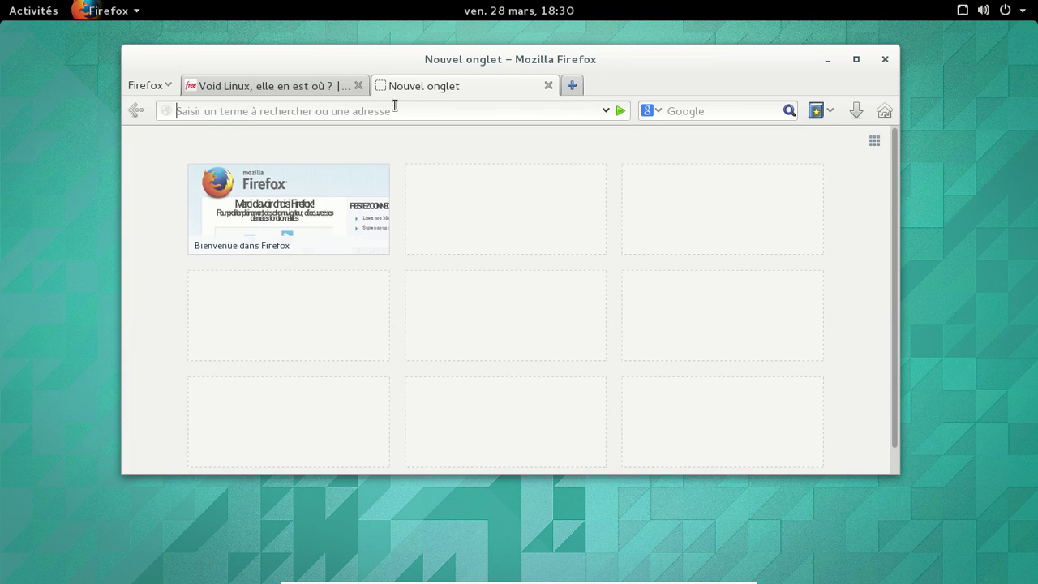
pyautogui.write('about:plugins')
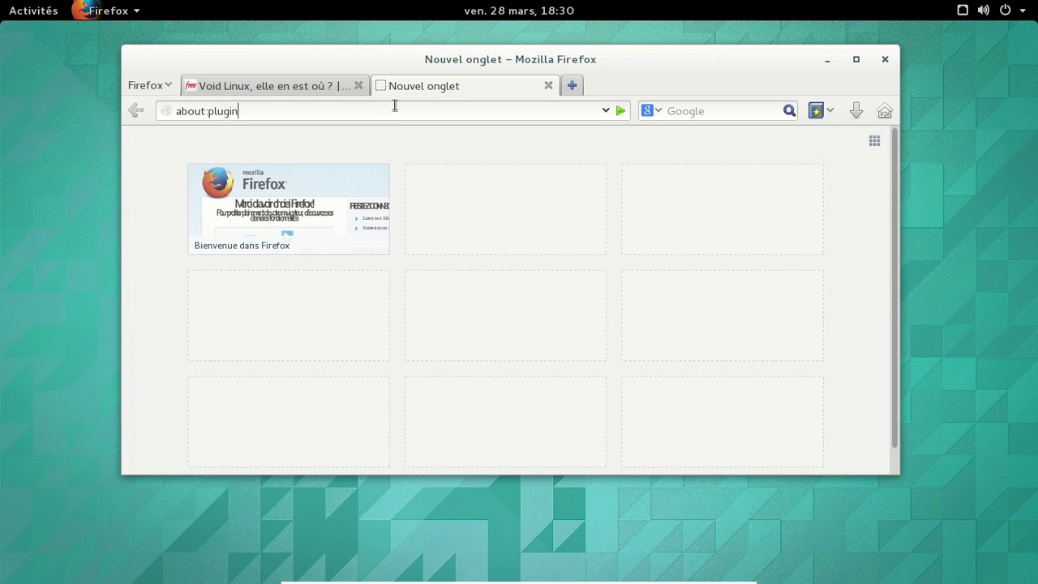
pyautogui.press('Return')
# Step: Check that Shockwave Flash is enabled, then close Firefox with both tabs
pyautogui.scroll(-5, 519, 271)
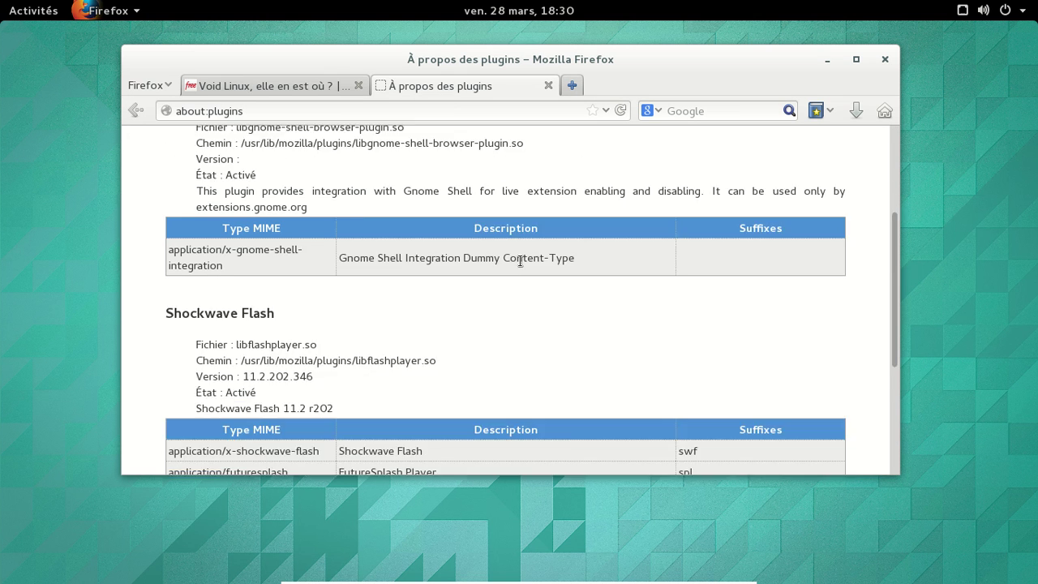
pyautogui.click(883, 60)
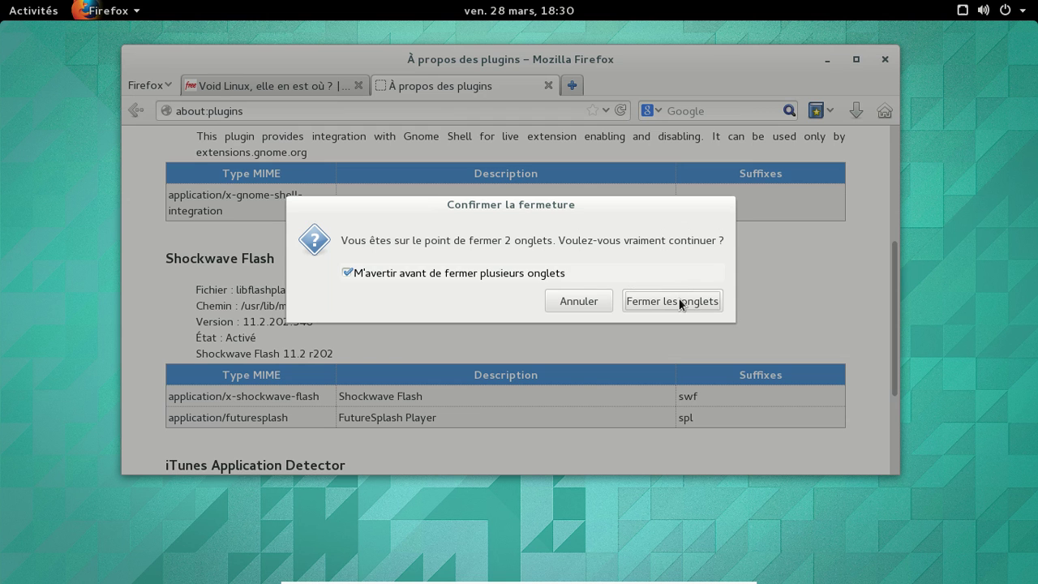
pyautogui.click(681, 303)
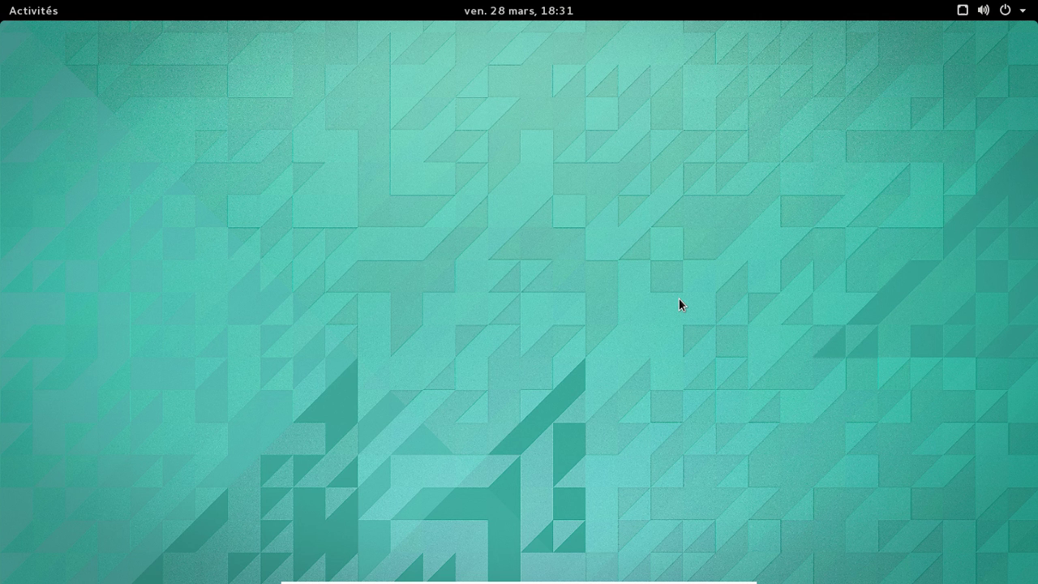
# Step: Search the Activities overview for 'chees' and launch Cheese
pyautogui.press('super')
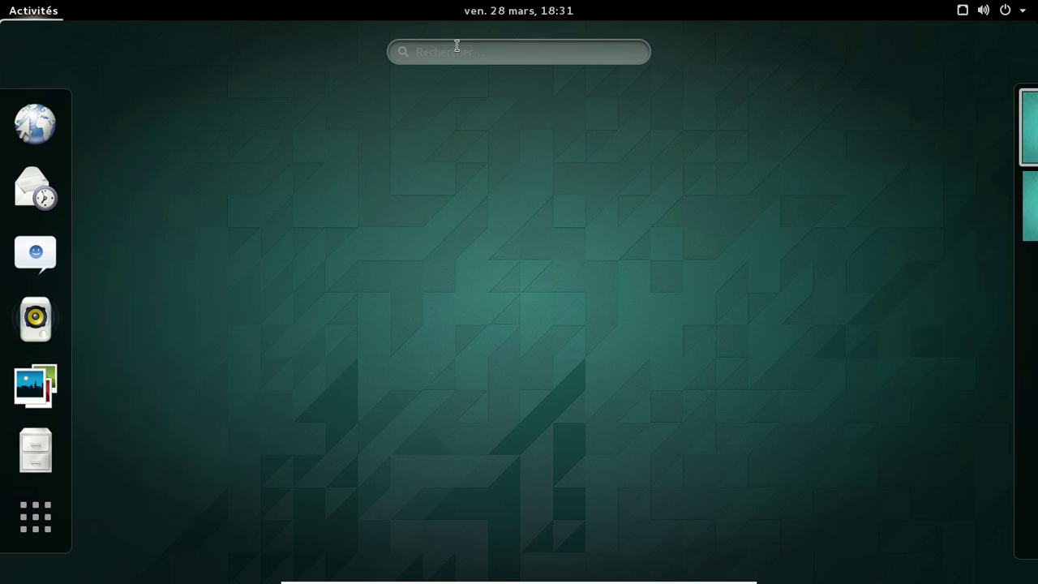
pyautogui.click(508, 54)
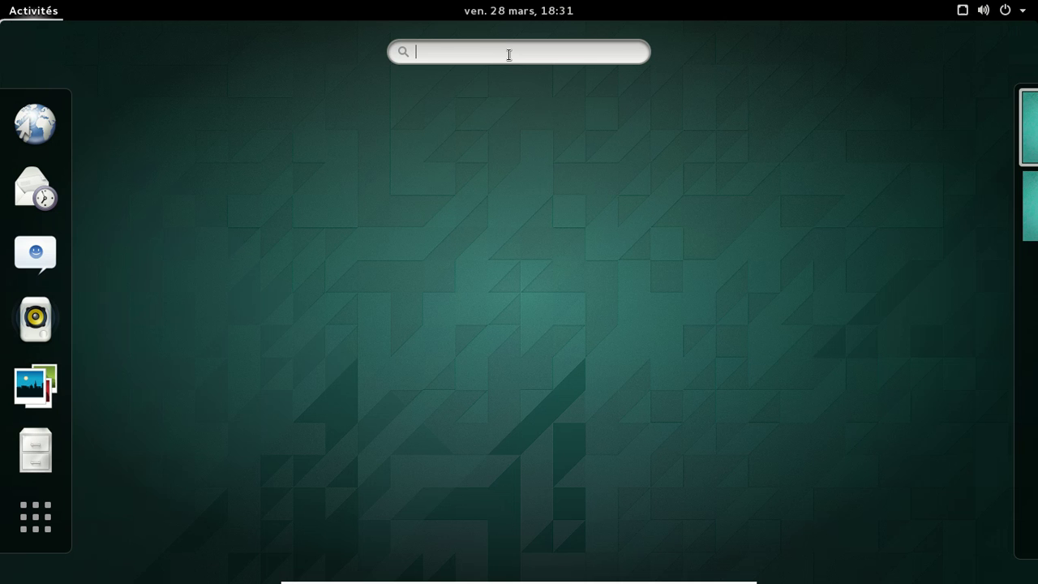
pyautogui.write('ch')
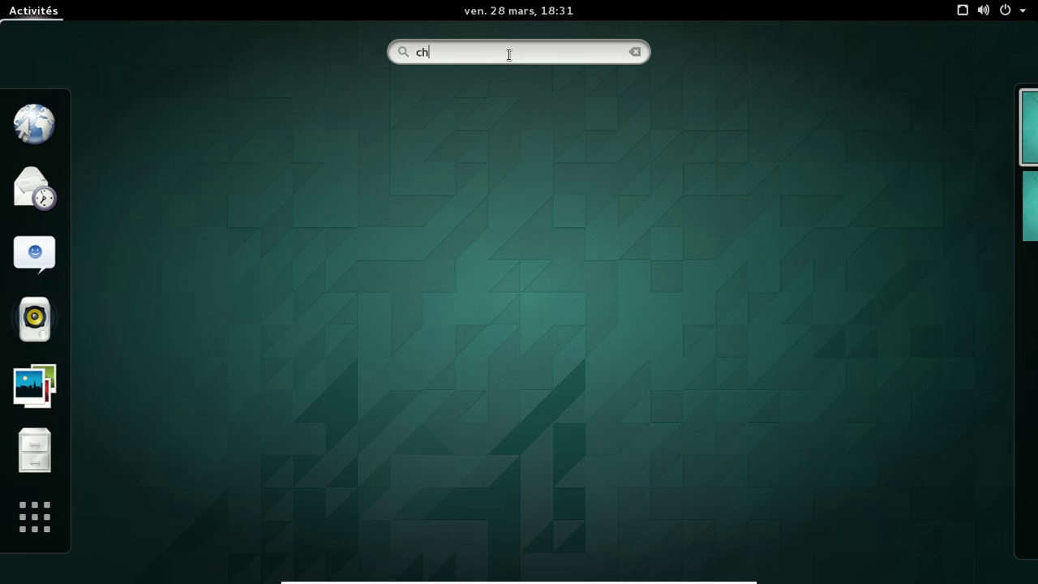
pyautogui.write('ees')
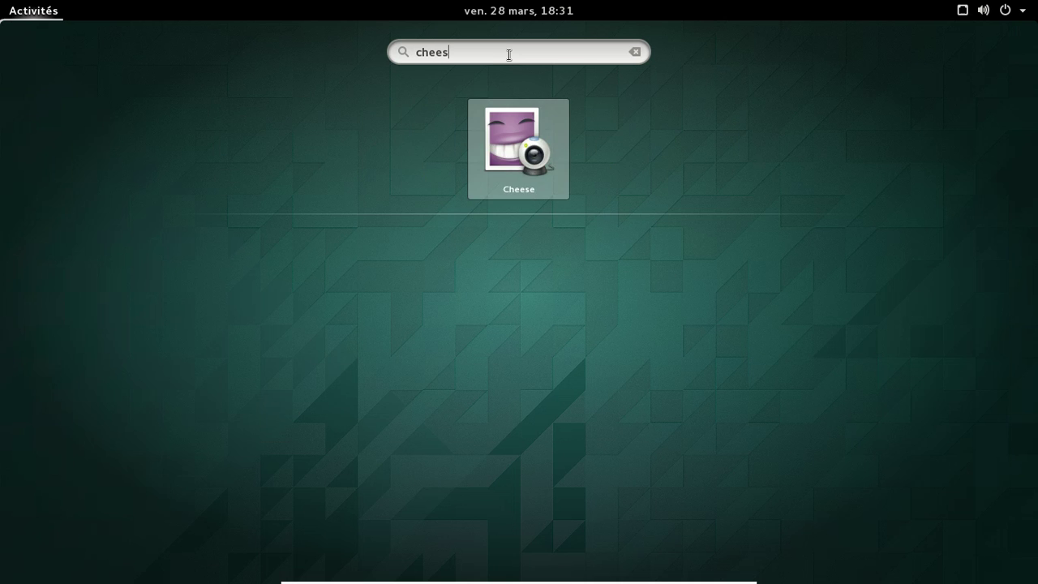
pyautogui.press('Return')
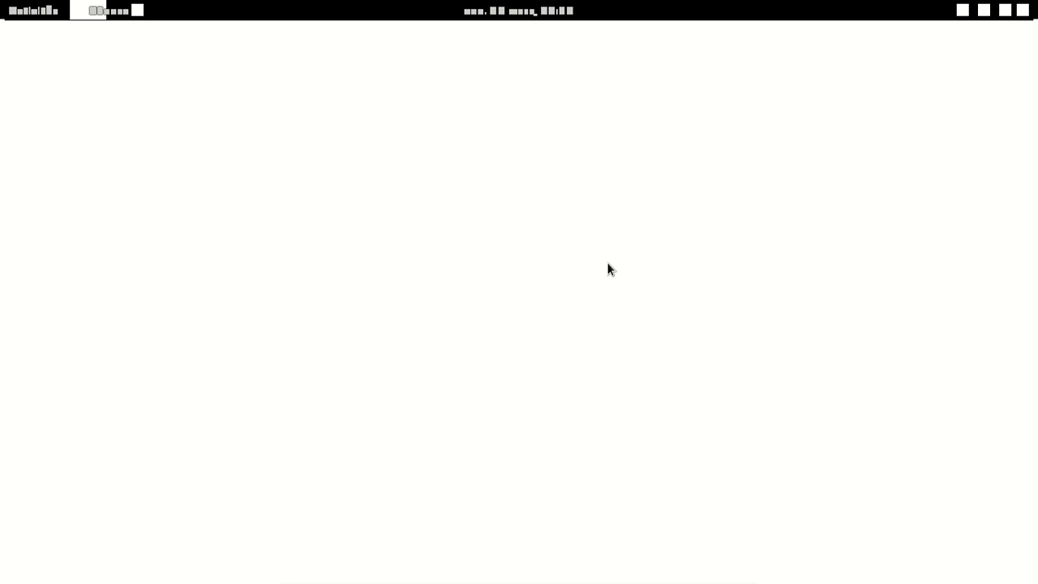
# Step: Return to the Cheese window and drag it further right
pyautogui.click(53, 11)
pyautogui.click(53, 12)
pyautogui.click(53, 10)
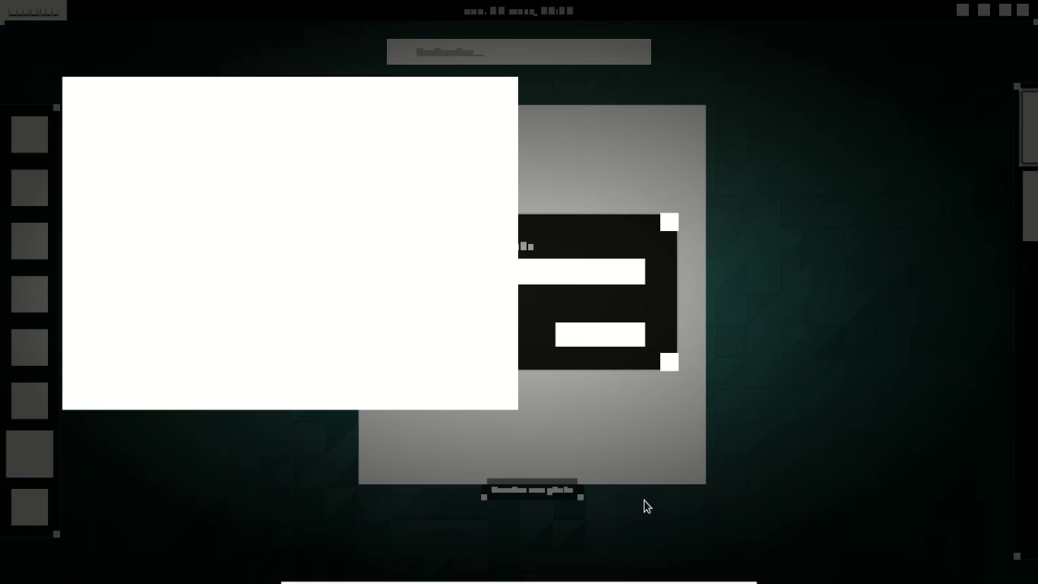
pyautogui.click(644, 500)
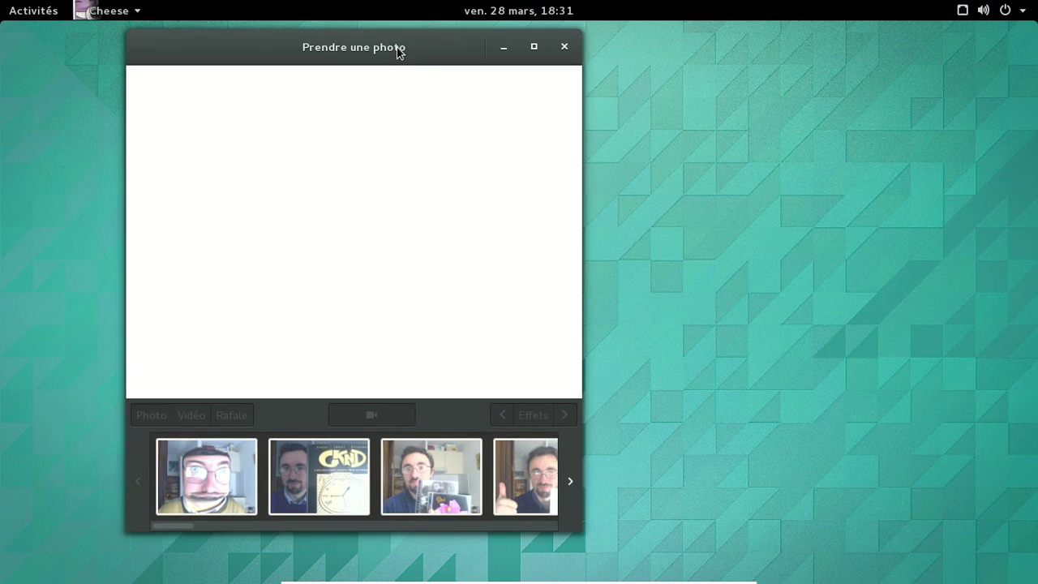
pyautogui.moveTo(398, 46); pyautogui.dragTo(563, 65)
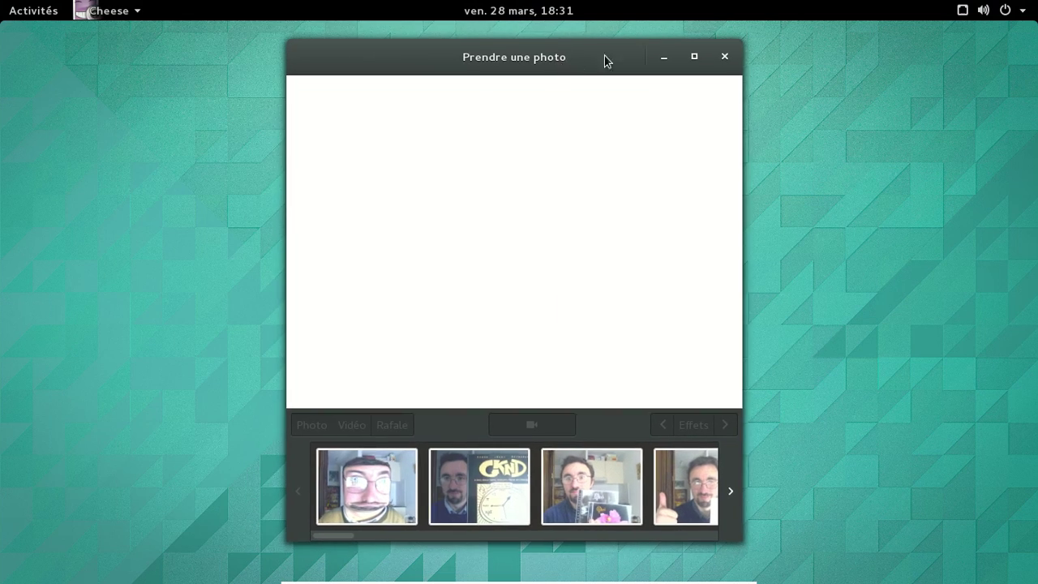
# Step: Nudge the Cheese window slightly left and open Cheese > Préférences
pyautogui.click(112, 11)
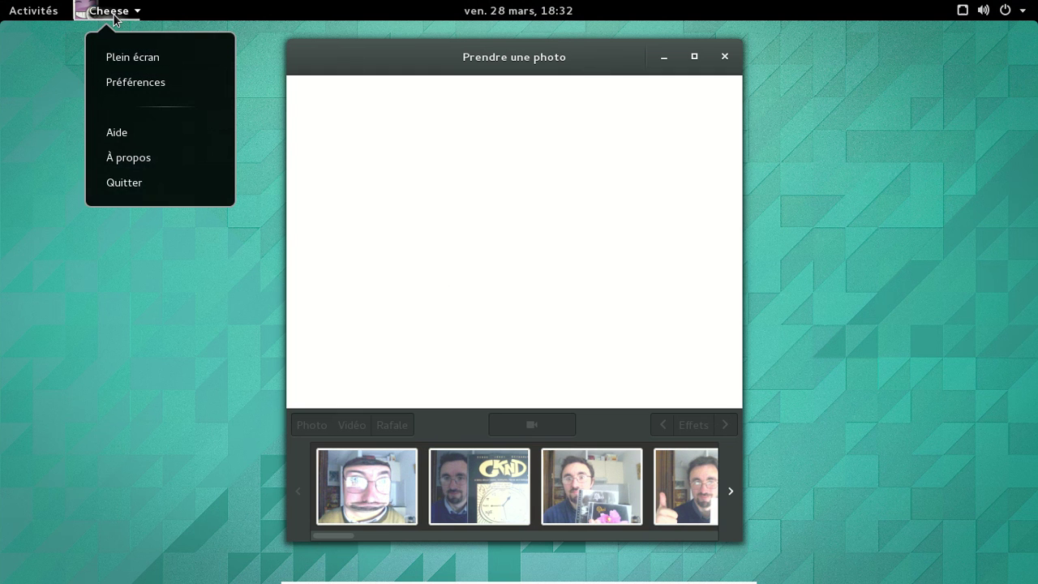
pyautogui.click(113, 15)
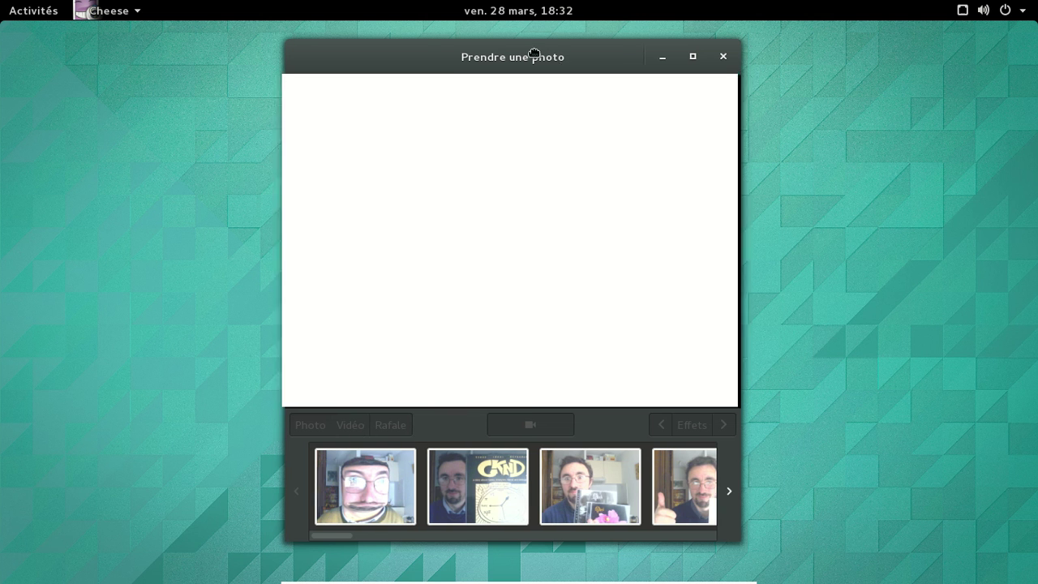
pyautogui.moveTo(568, 65); pyautogui.dragTo(528, 58)
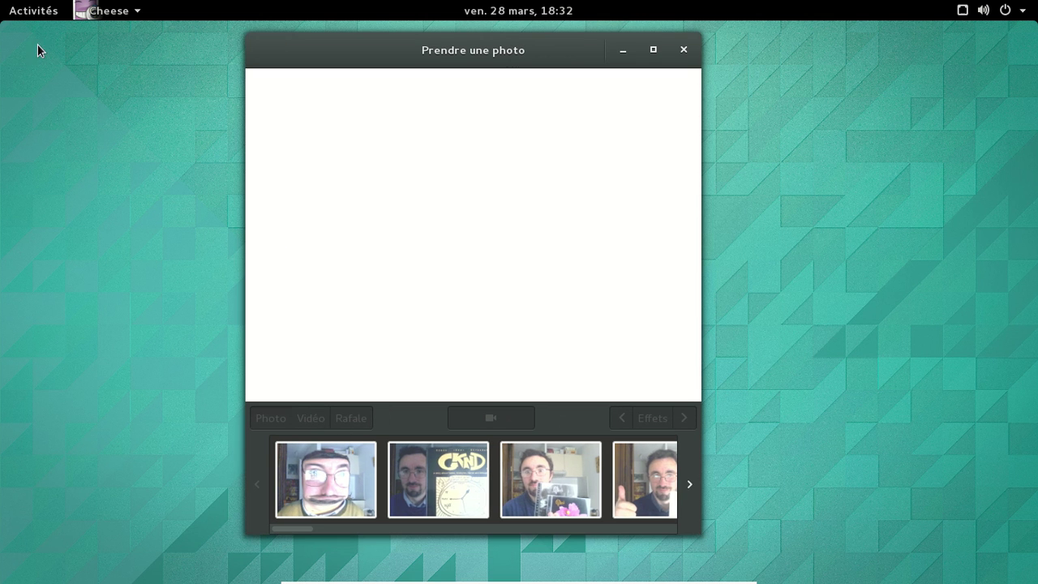
pyautogui.click(118, 11)
pyautogui.click(134, 85)
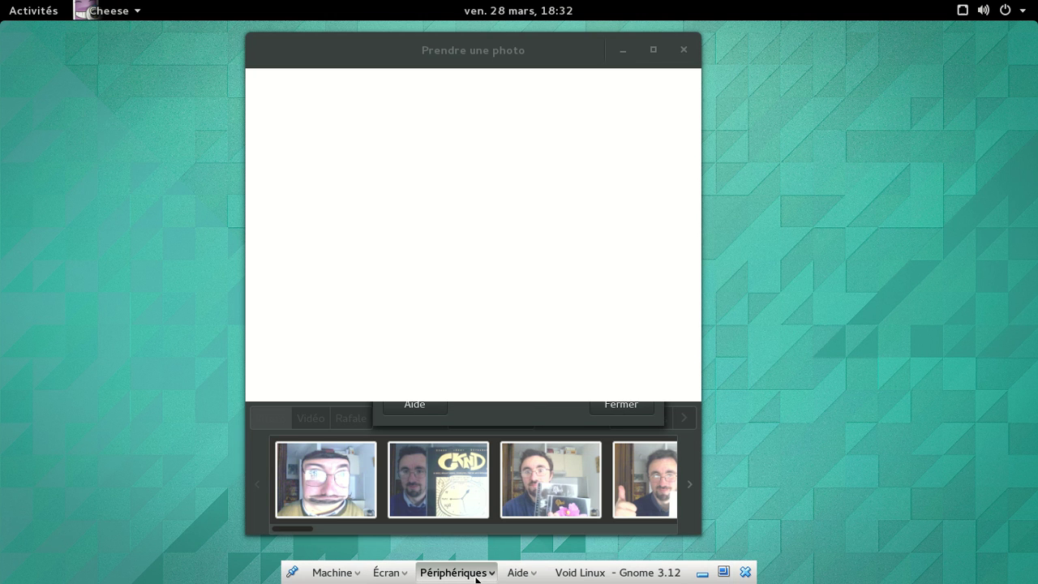
# Step: Attach the Microsoft LifeCam VX-2000 webcam to the guest, then close Cheese's preferences and window
pyautogui.click(478, 574)
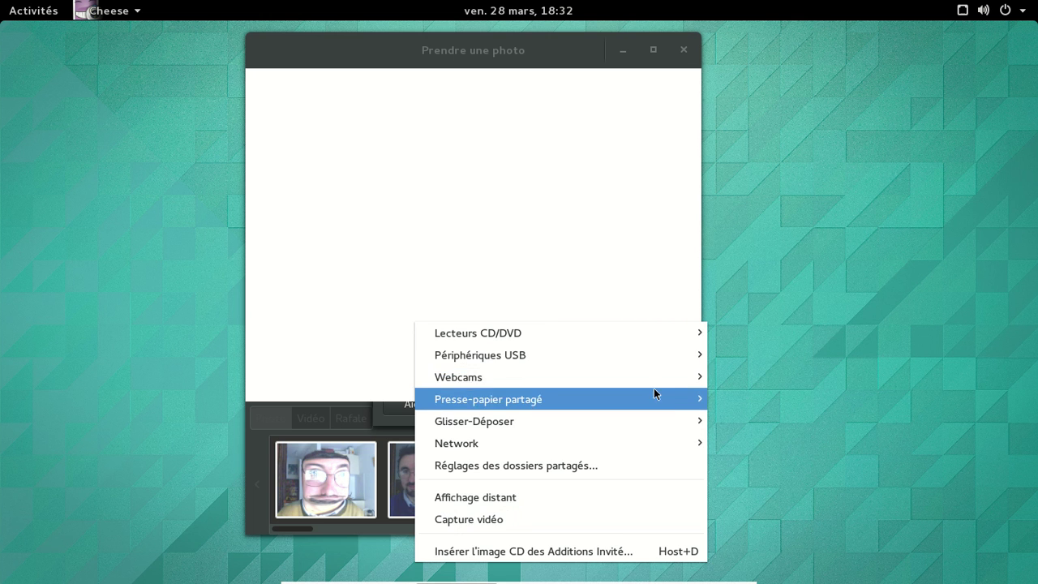
pyautogui.moveTo(700, 376)
pyautogui.click(758, 375)
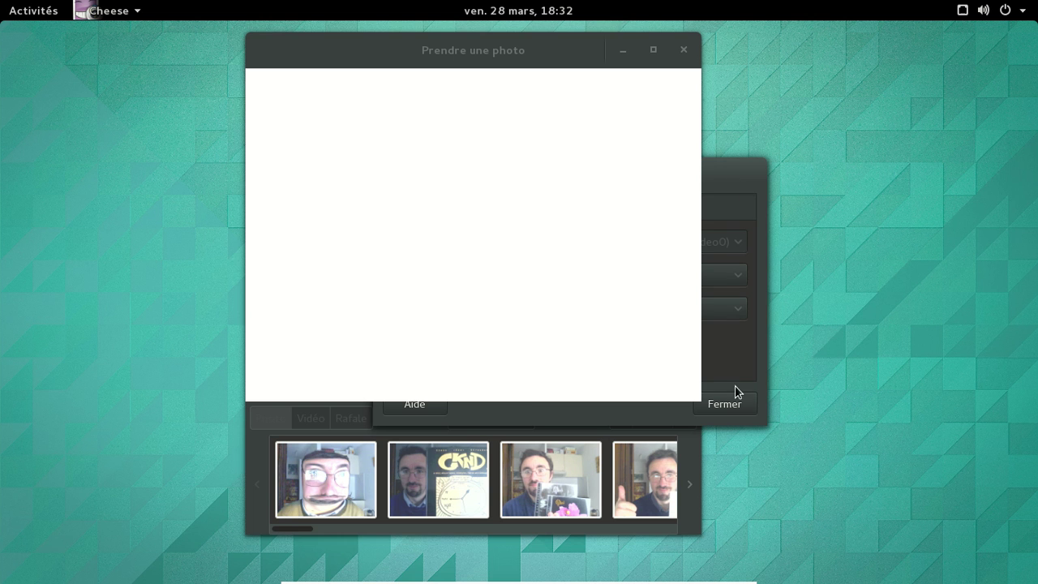
pyautogui.click(727, 405)
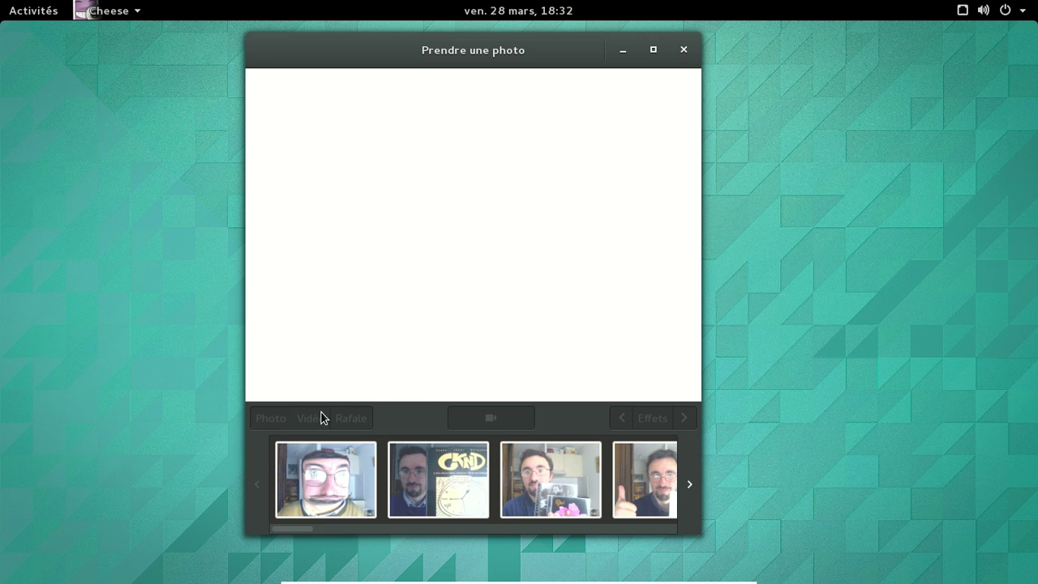
pyautogui.click(684, 49)
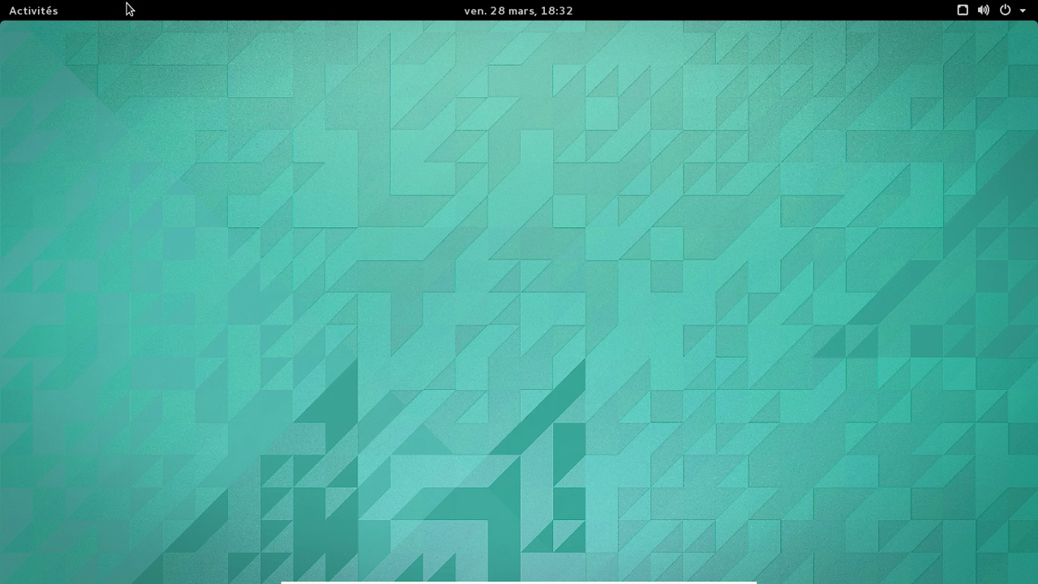
# Step: Relaunch Cheese via the 'chees' search and move its window right and down
pyautogui.click(44, 11)
pyautogui.click(407, 52)
pyautogui.write('chees')
pyautogui.press('Return')
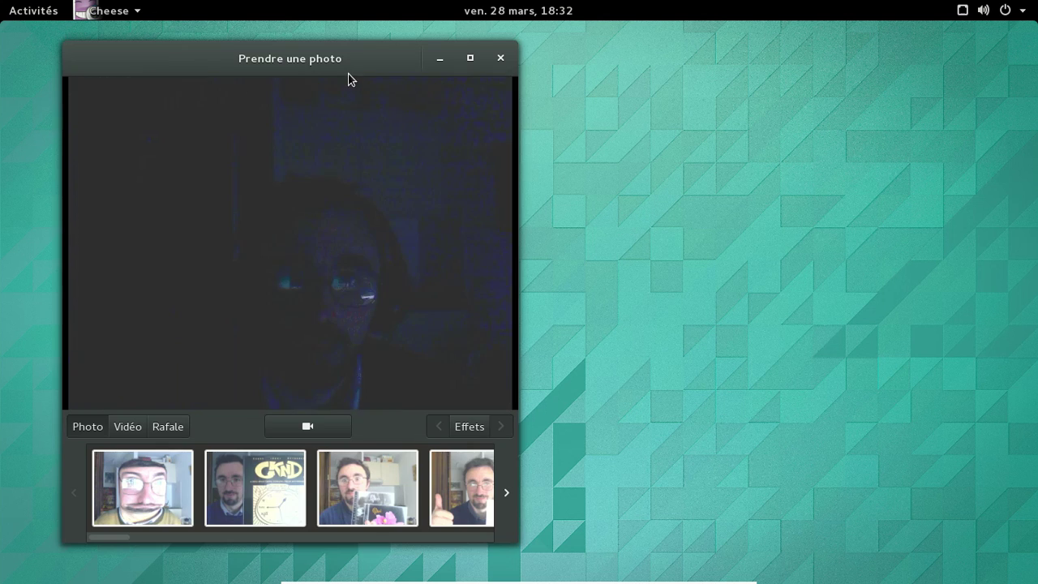
pyautogui.moveTo(333, 58); pyautogui.dragTo(585, 84)
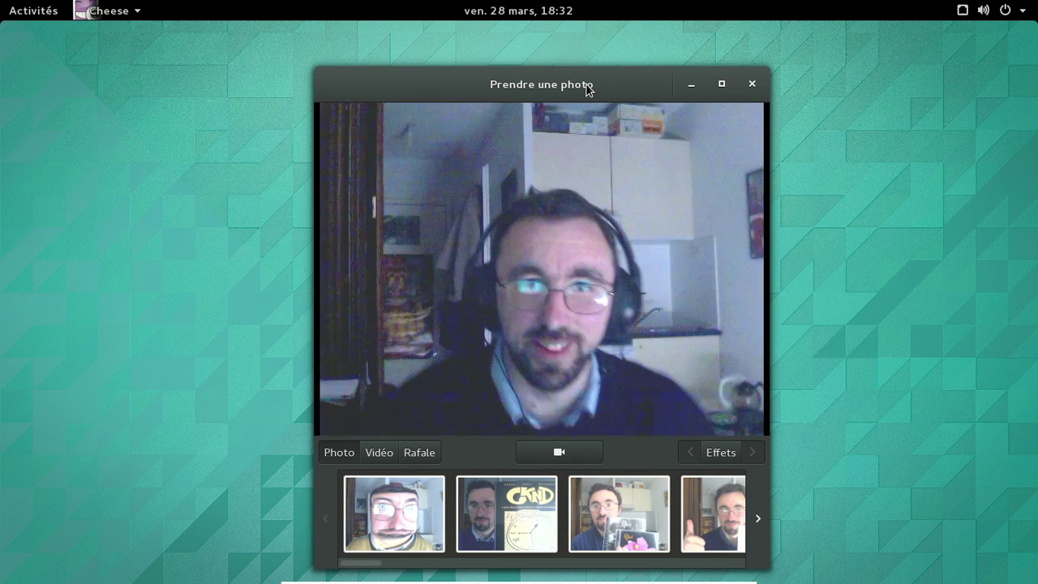
# Step: Record a short clip in Vidéo mode, then close Cheese
pyautogui.click(379, 452)
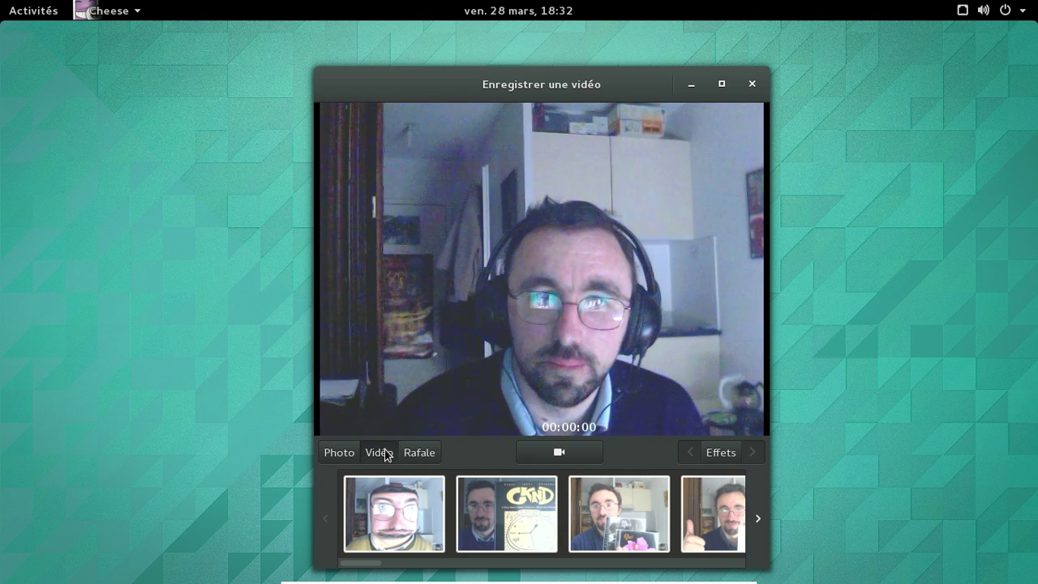
pyautogui.click(562, 455)
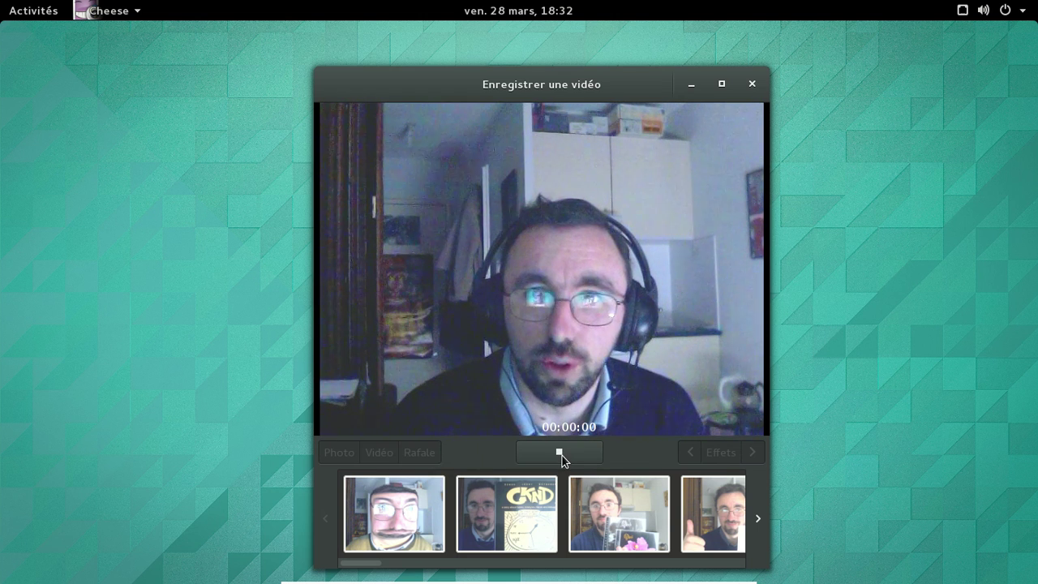
pyautogui.click(562, 454)
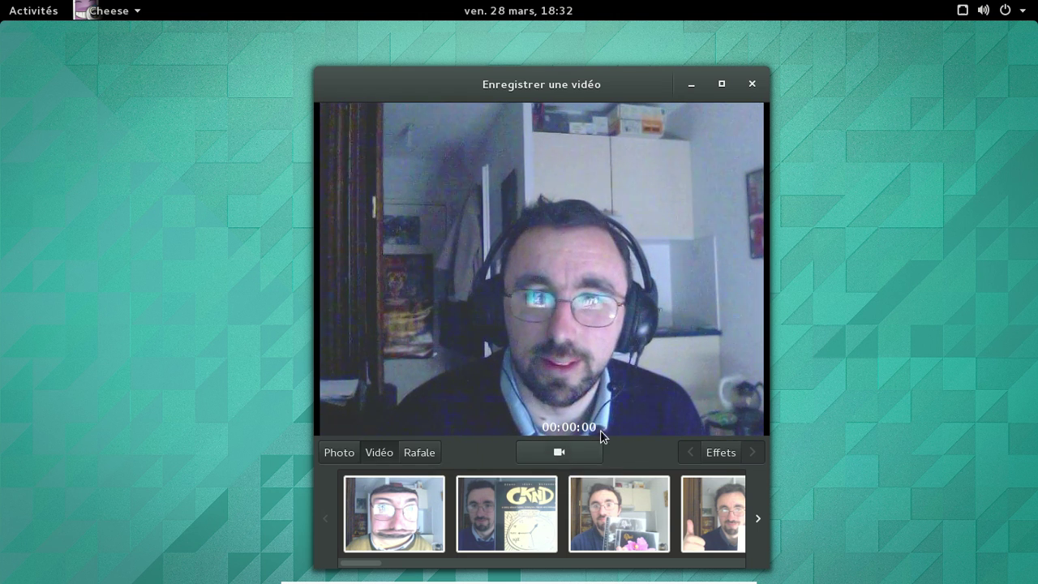
pyautogui.click(751, 84)
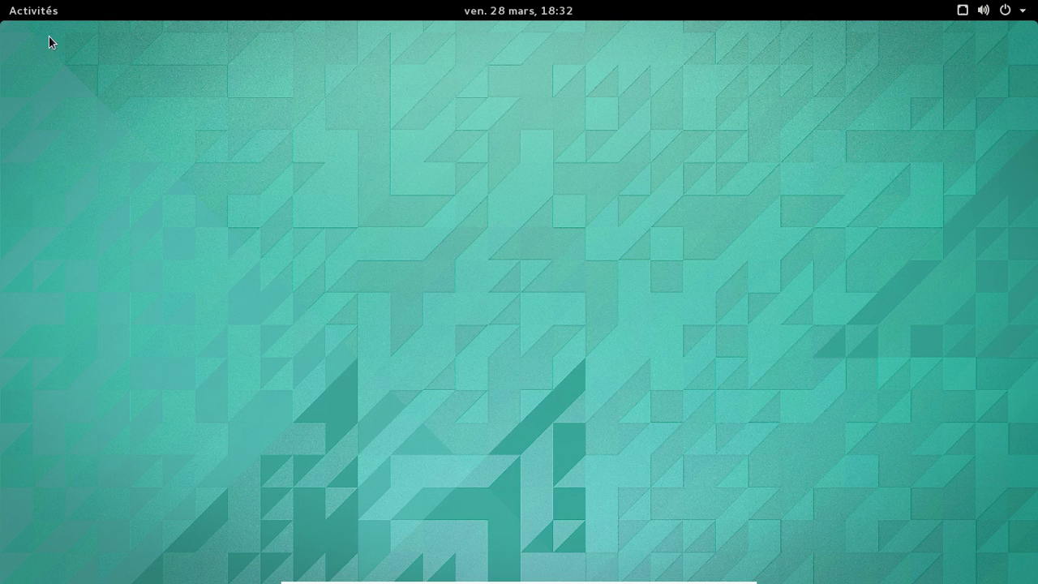
# Step: Launch Shotwell and accept its welcome dialog to import photos from Images
pyautogui.click(35, 13)
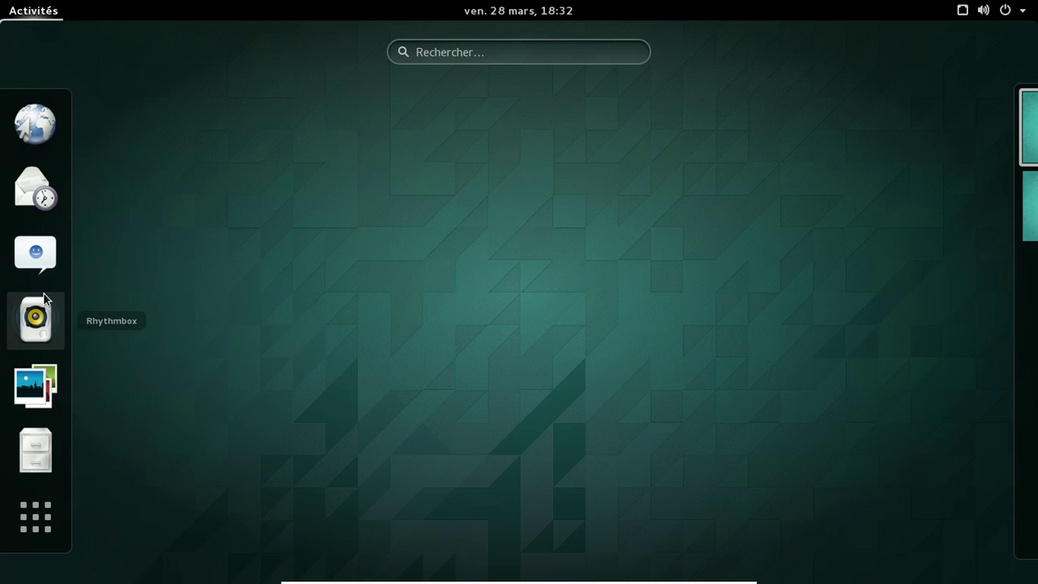
pyautogui.click(45, 389)
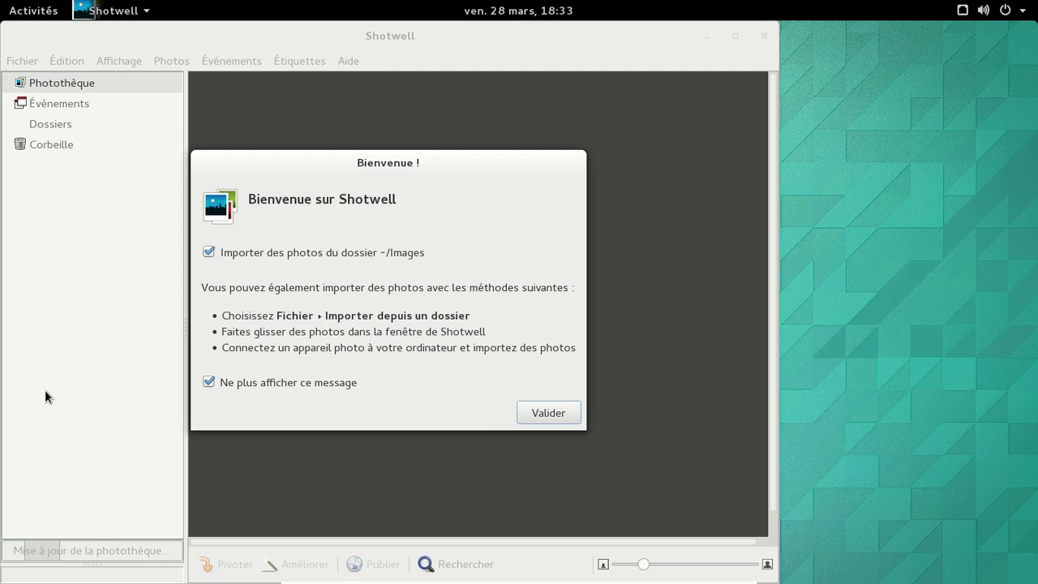
pyautogui.click(526, 414)
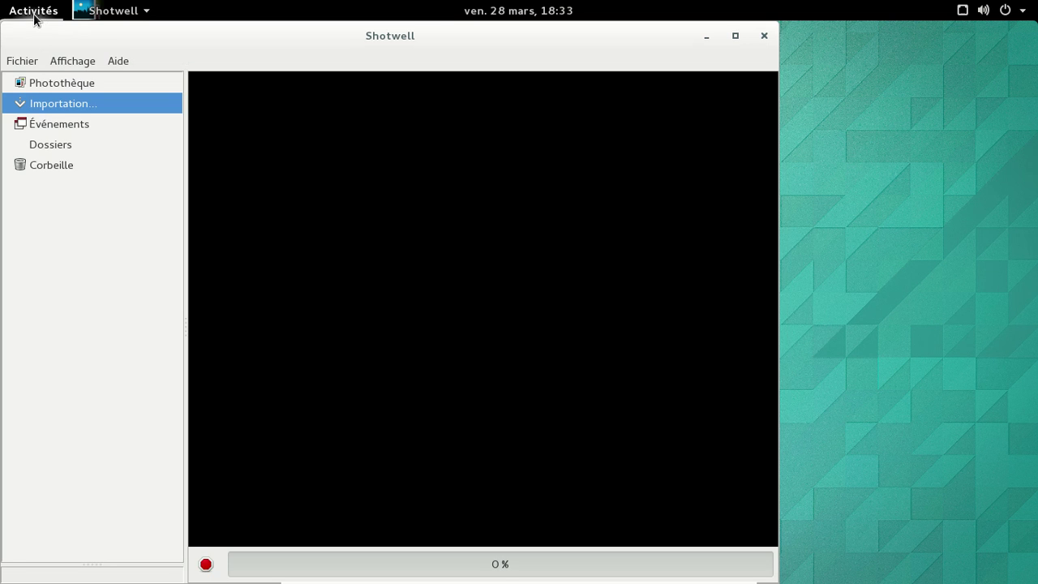
# Step: Minimise Shotwell and start Rhythmbox from the dash
pyautogui.click(34, 12)
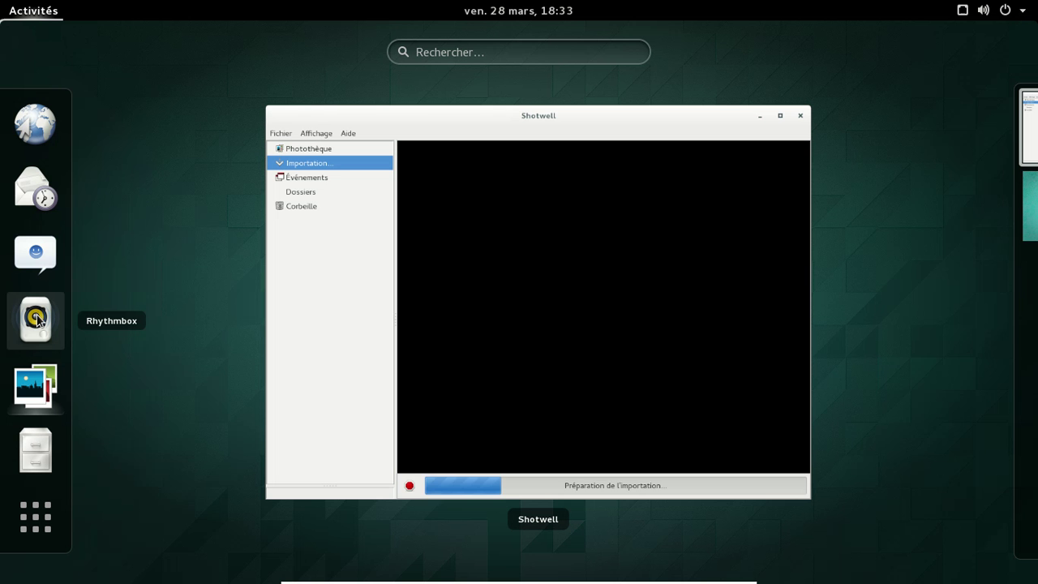
pyautogui.click(34, 318)
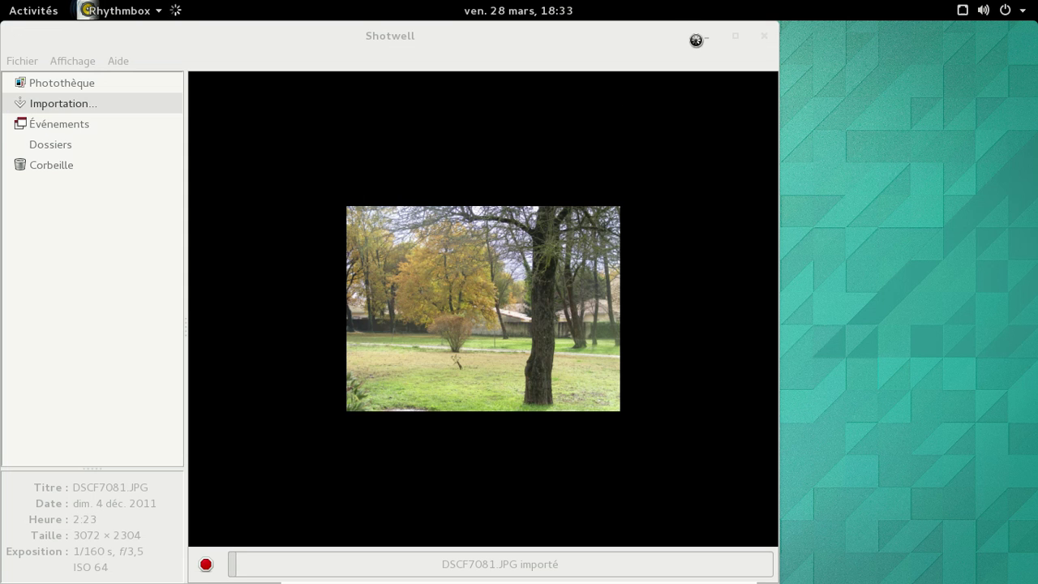
pyautogui.click(703, 39)
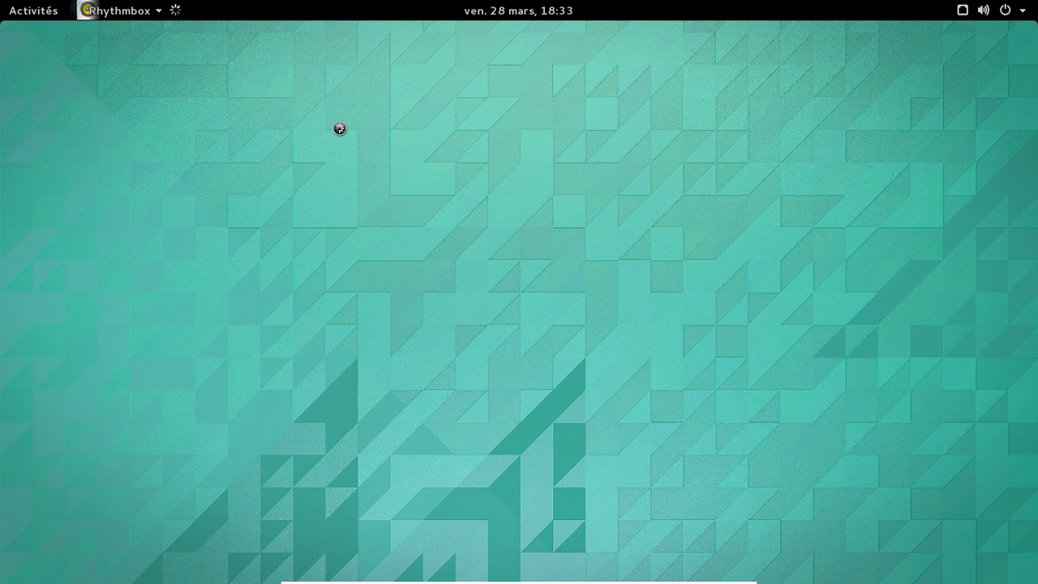
pyautogui.click(20, 12)
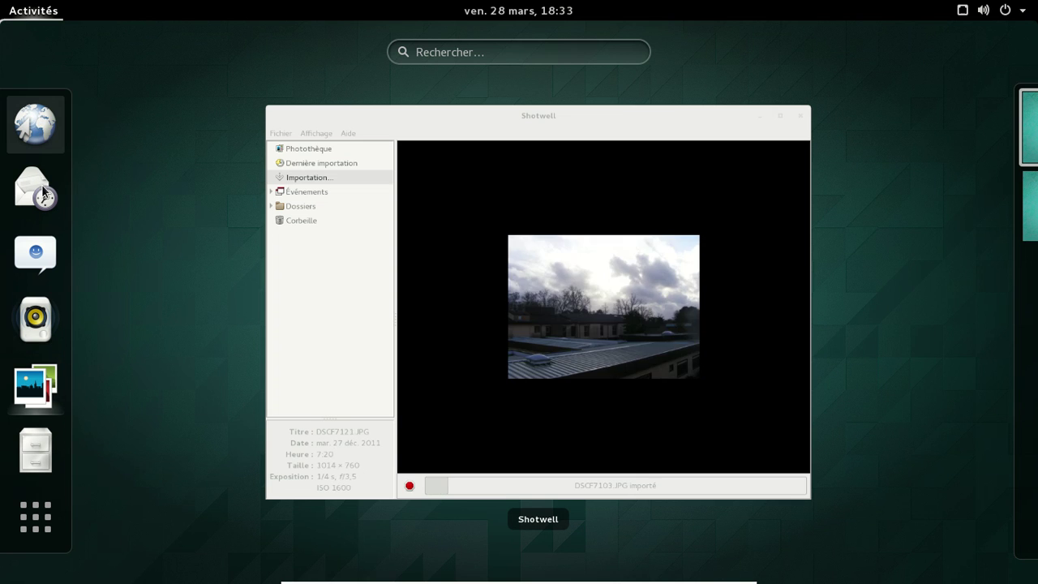
pyautogui.click(36, 320)
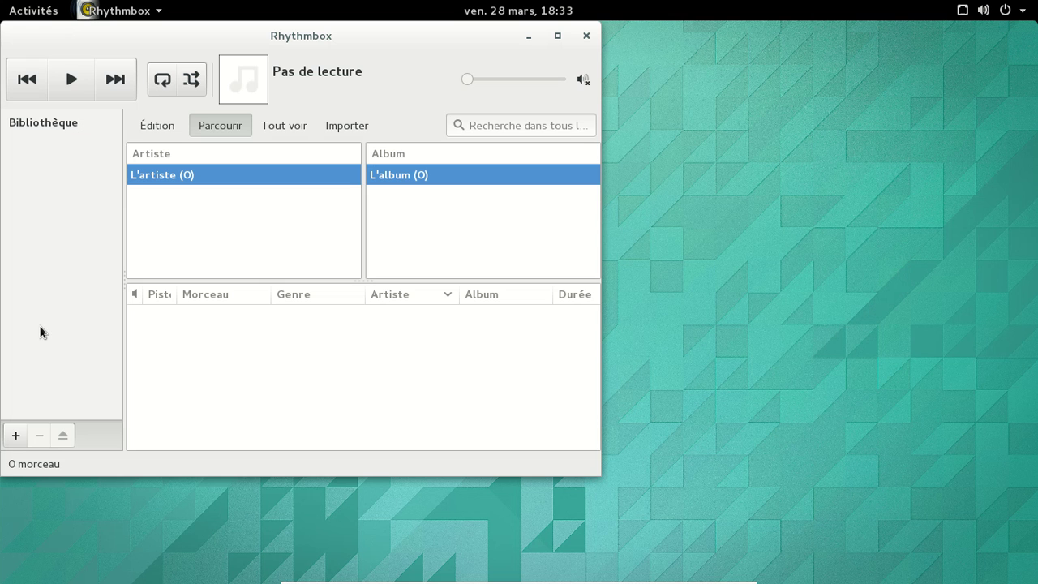
# Step: Glance at Rhythmbox's app menu while 17 tracks load, then minimise the player
pyautogui.click(140, 18)
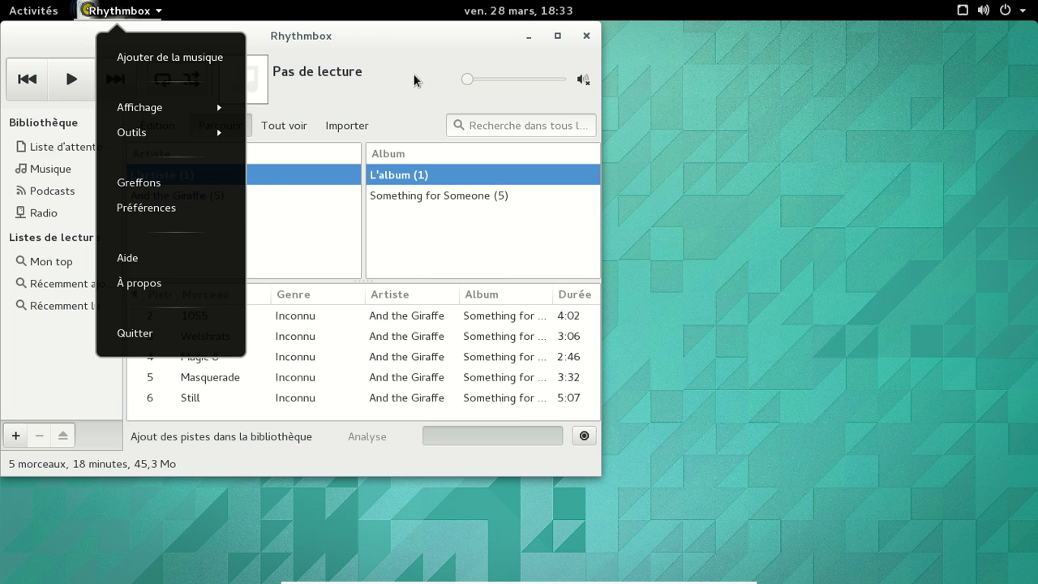
pyautogui.click(388, 38)
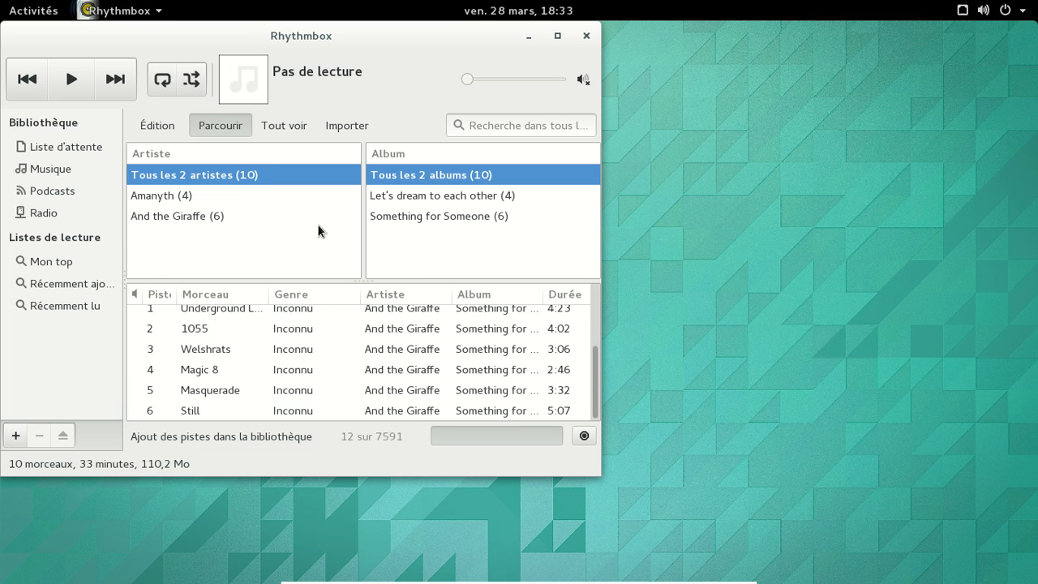
pyautogui.click(524, 38)
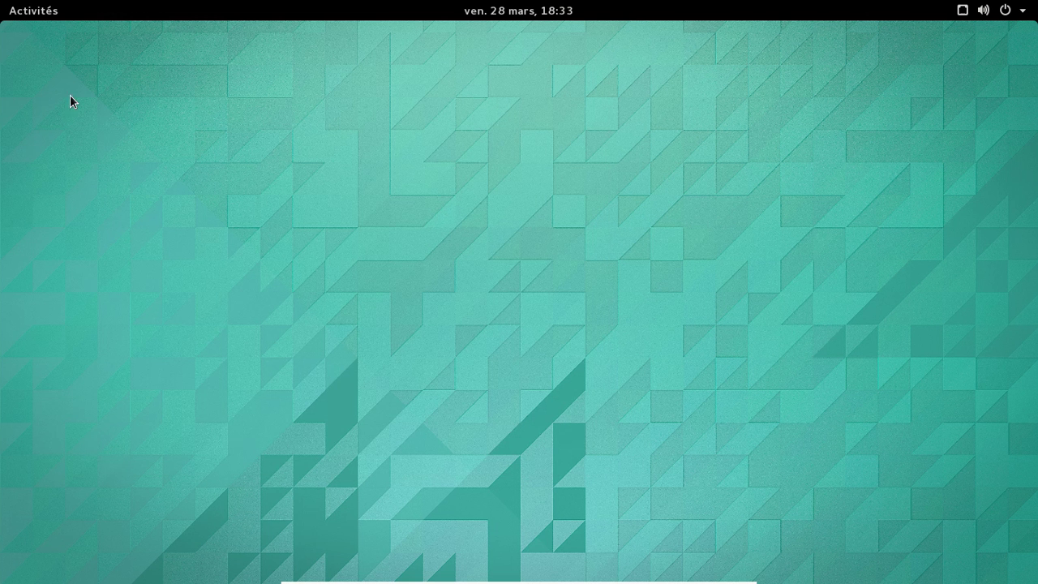
# Step: Bring Shotwell back and expand Événements > 2012 into its months
pyautogui.click(31, 11)
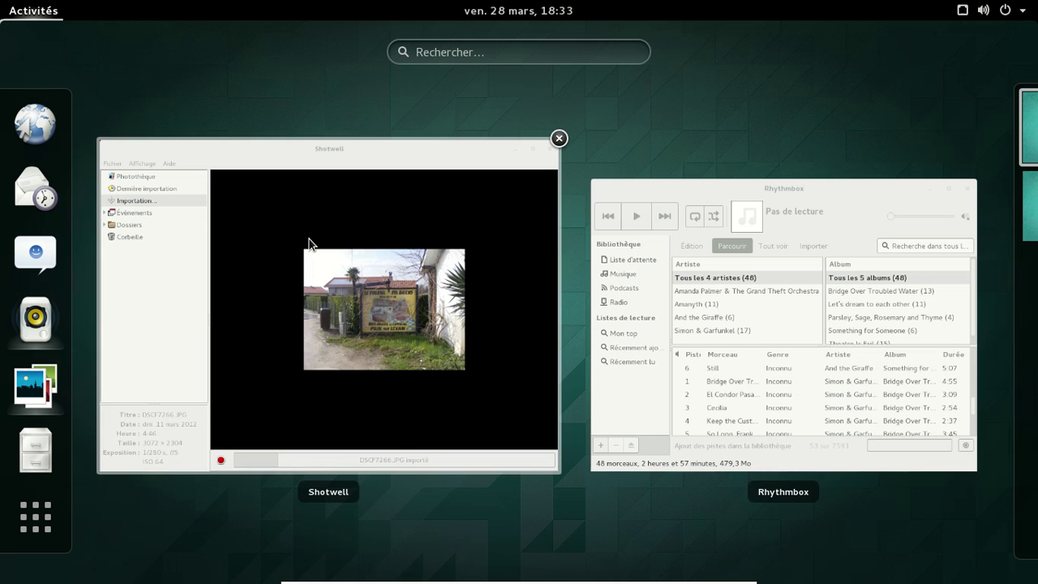
pyautogui.click(289, 181)
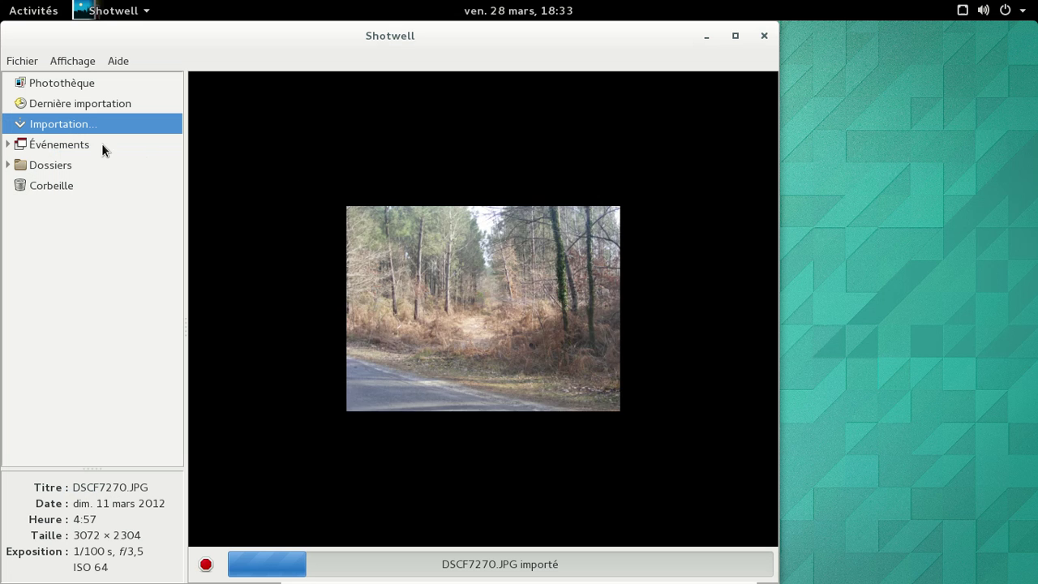
pyautogui.click(10, 144)
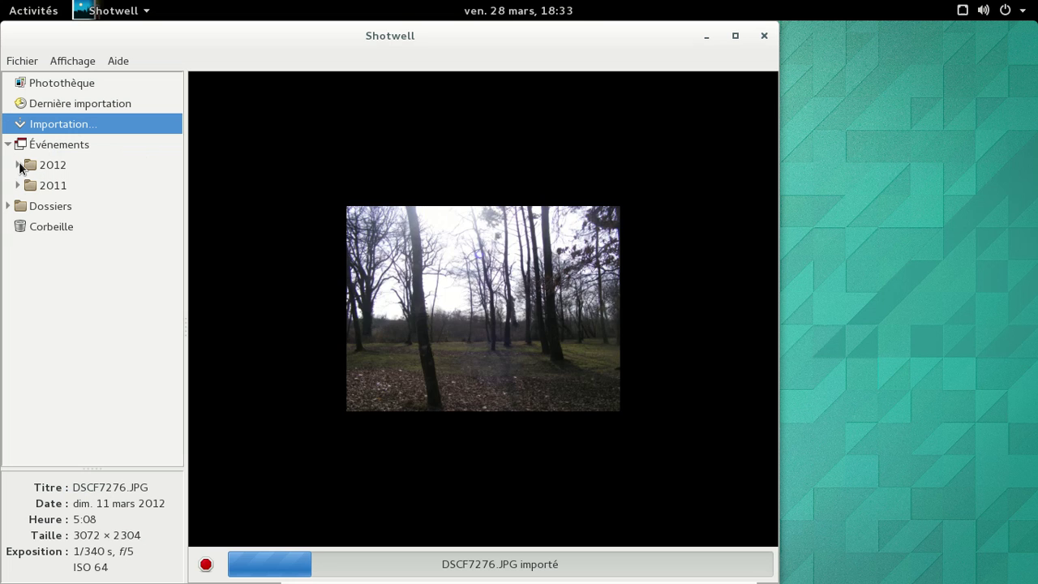
pyautogui.click(18, 165)
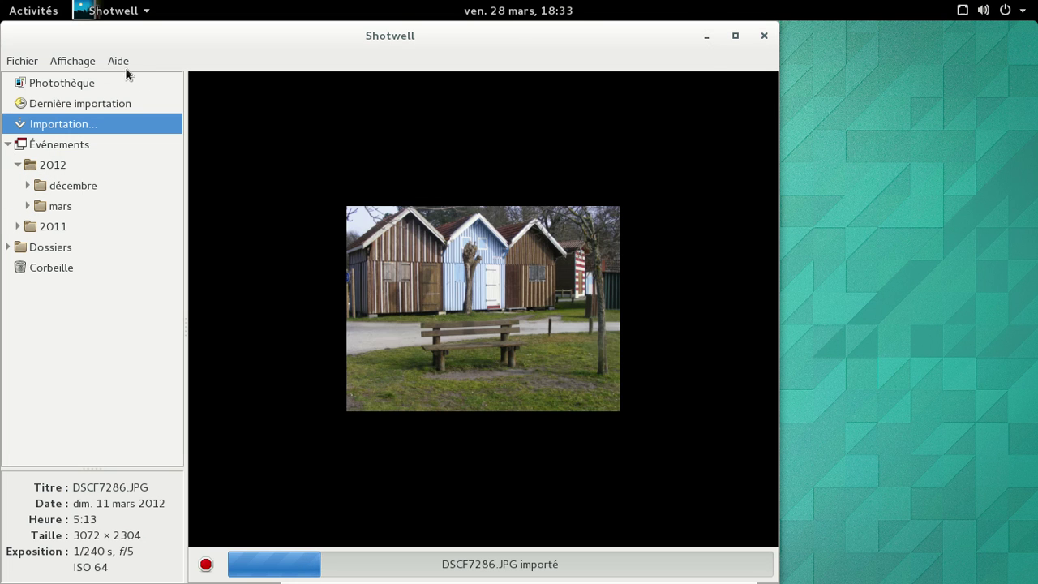
# Step: View the Crédits and Licence in Shotwell's À propos, close it, and minimise Shotwell
pyautogui.click(119, 65)
pyautogui.click(168, 149)
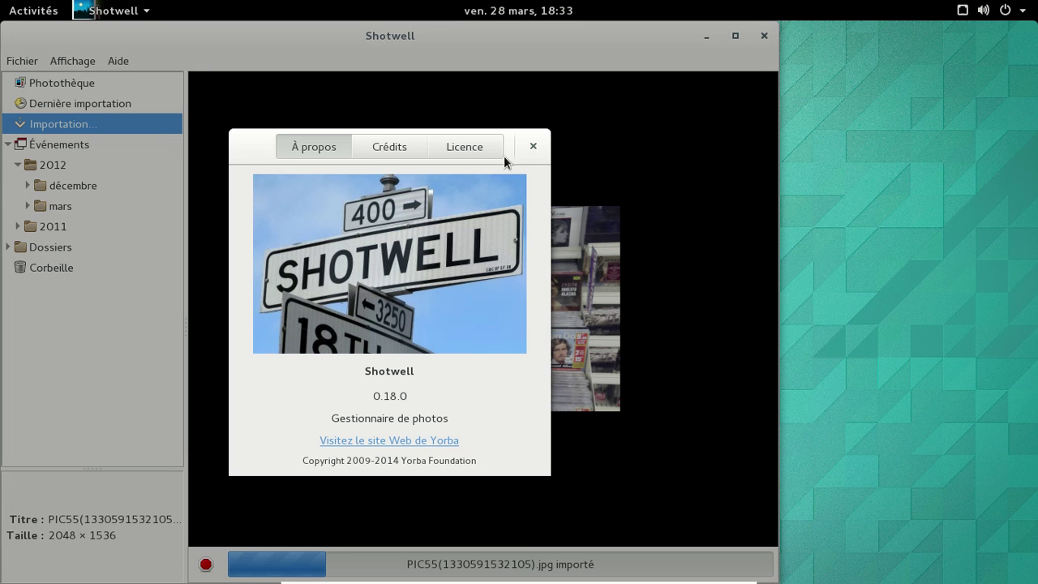
pyautogui.click(366, 153)
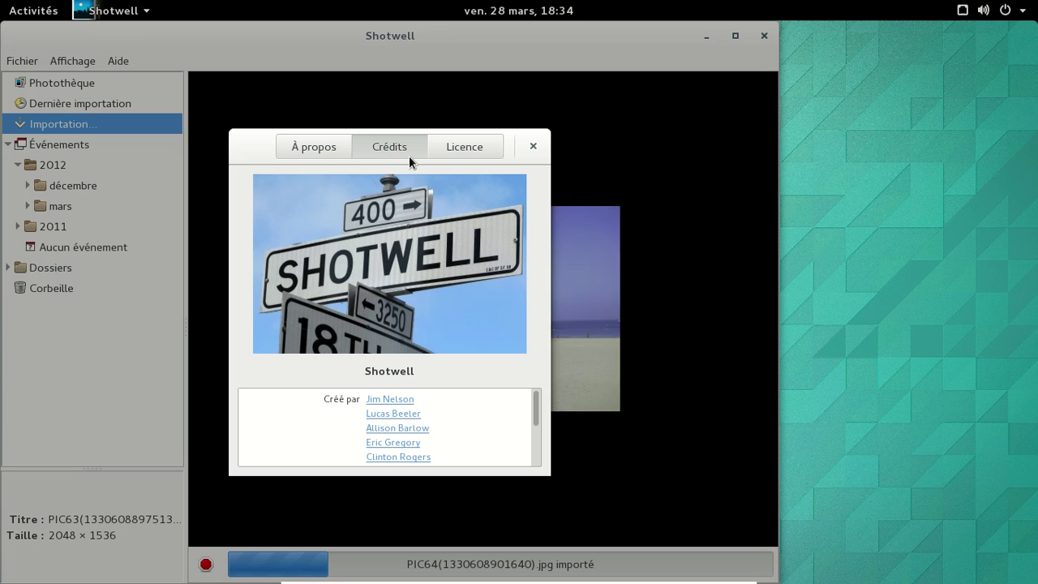
pyautogui.click(449, 149)
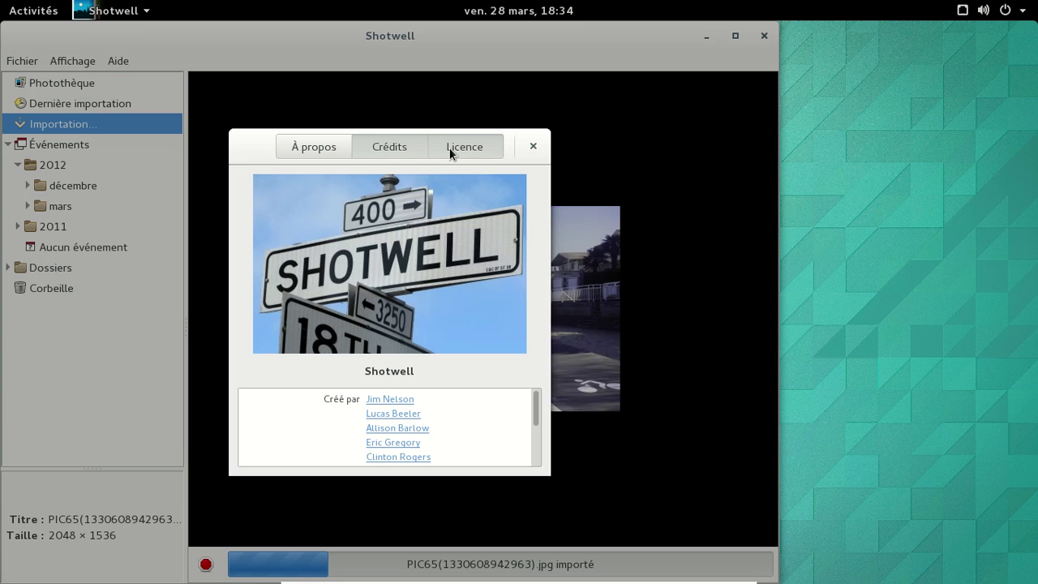
pyautogui.click(379, 150)
pyautogui.click(307, 151)
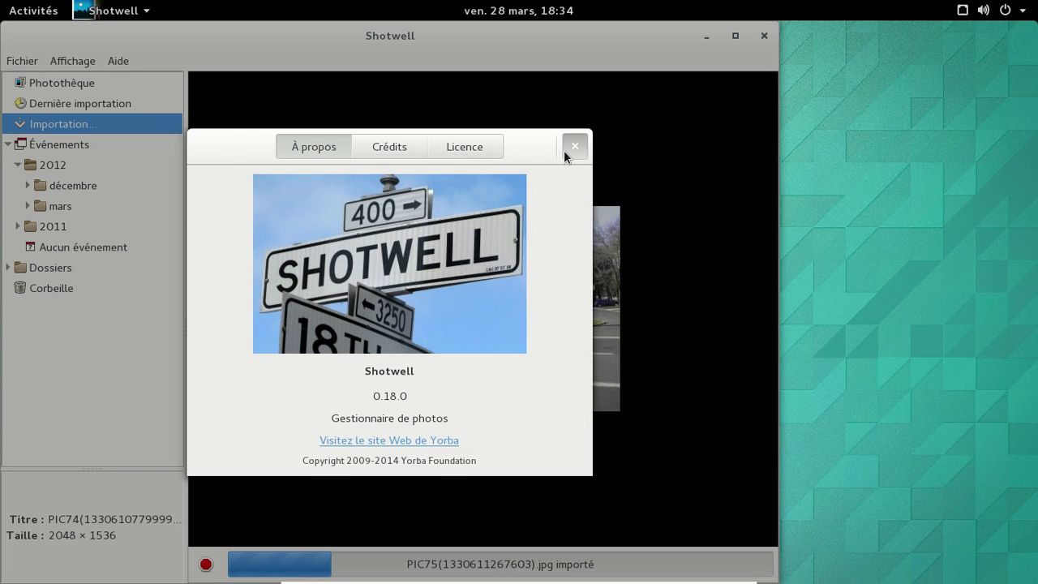
pyautogui.click(574, 147)
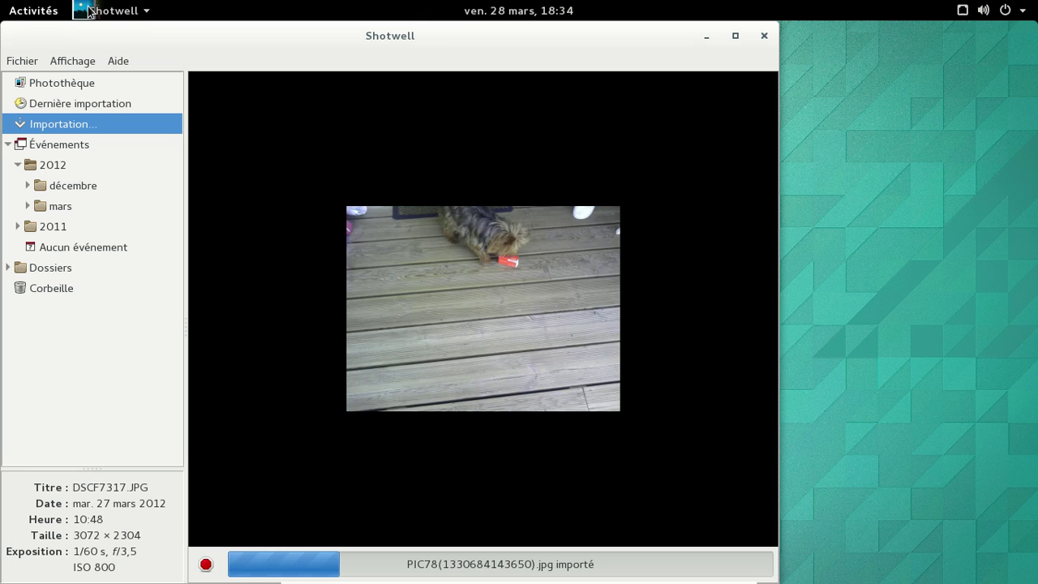
pyautogui.click(702, 36)
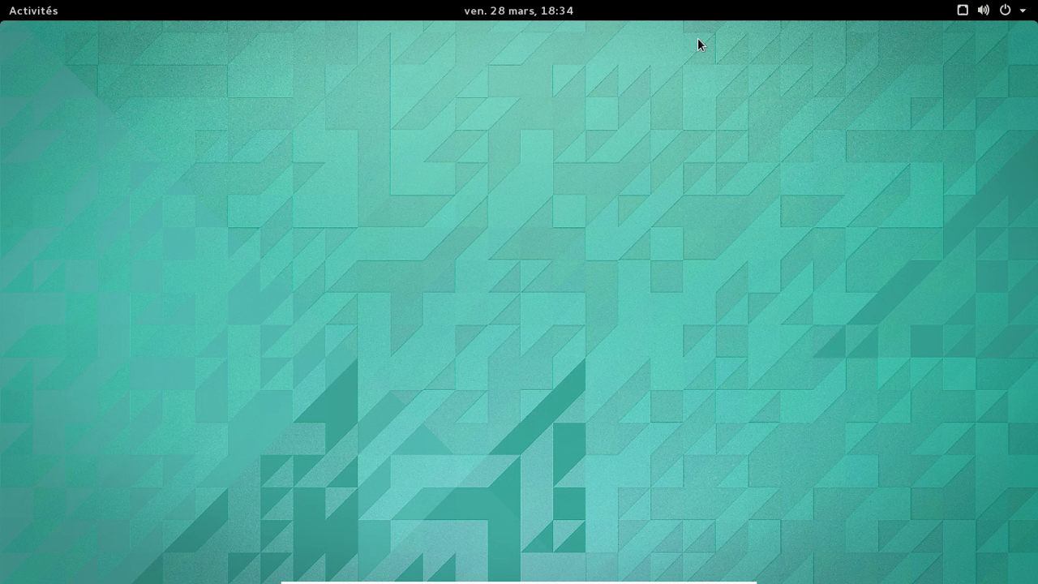
# Step: Launch Cartes from the Afficher les applications grid
pyautogui.click(14, 13)
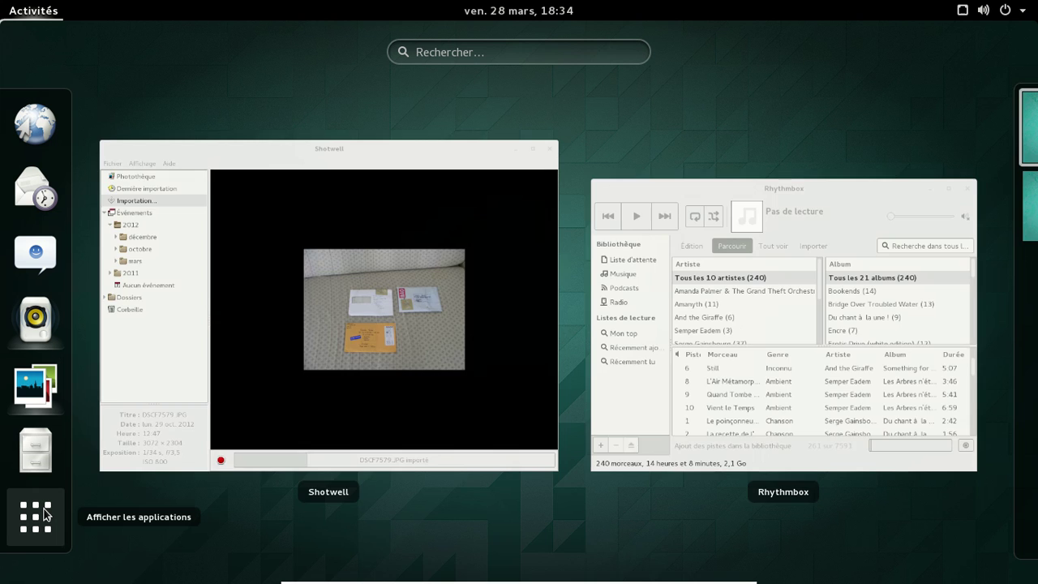
pyautogui.click(46, 514)
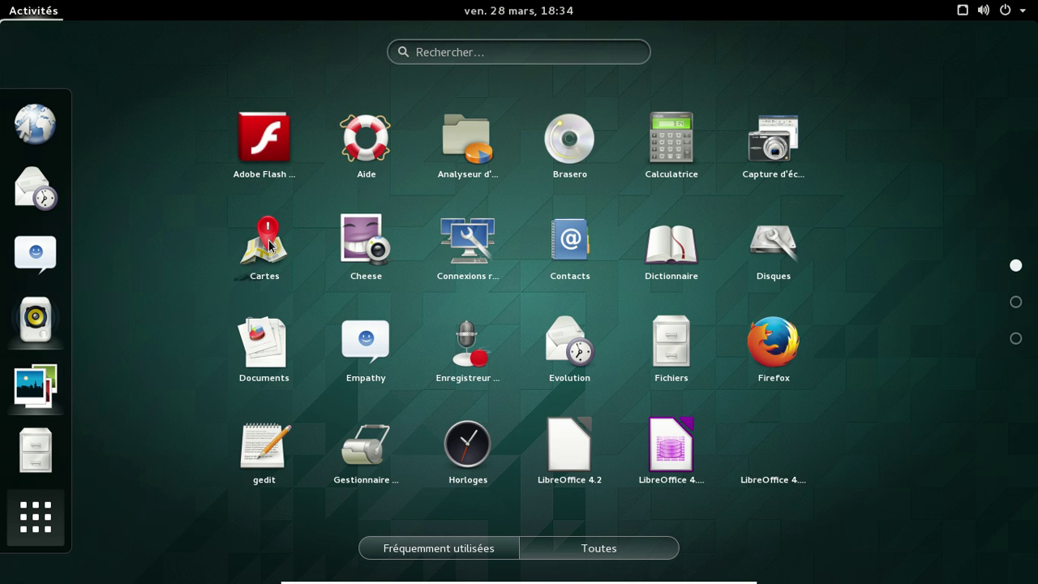
pyautogui.click(270, 245)
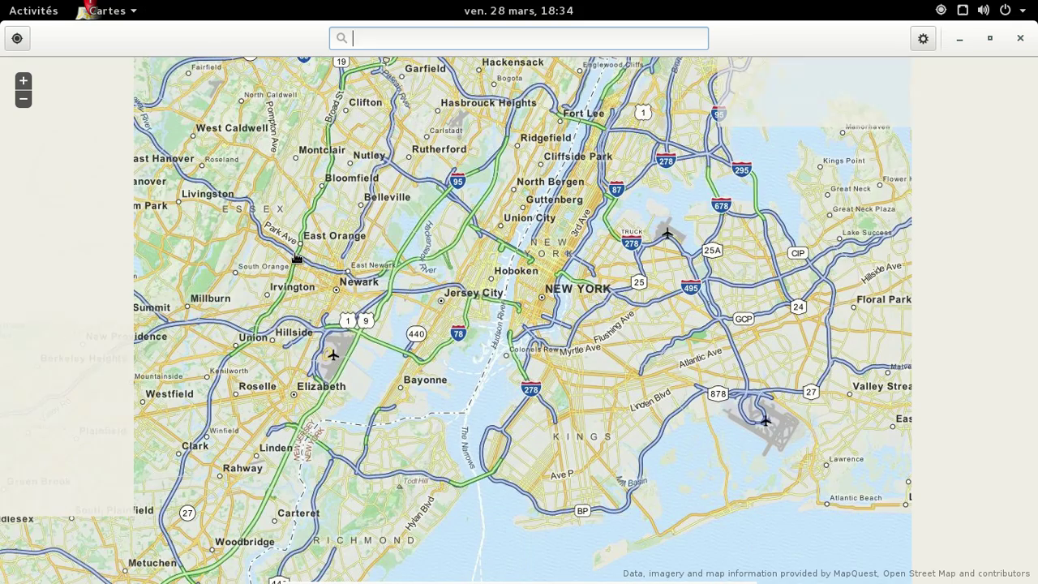
# Step: Unmaximise Maps, locate the current position near Biganos, then close the app
pyautogui.doubleClick(776, 35)
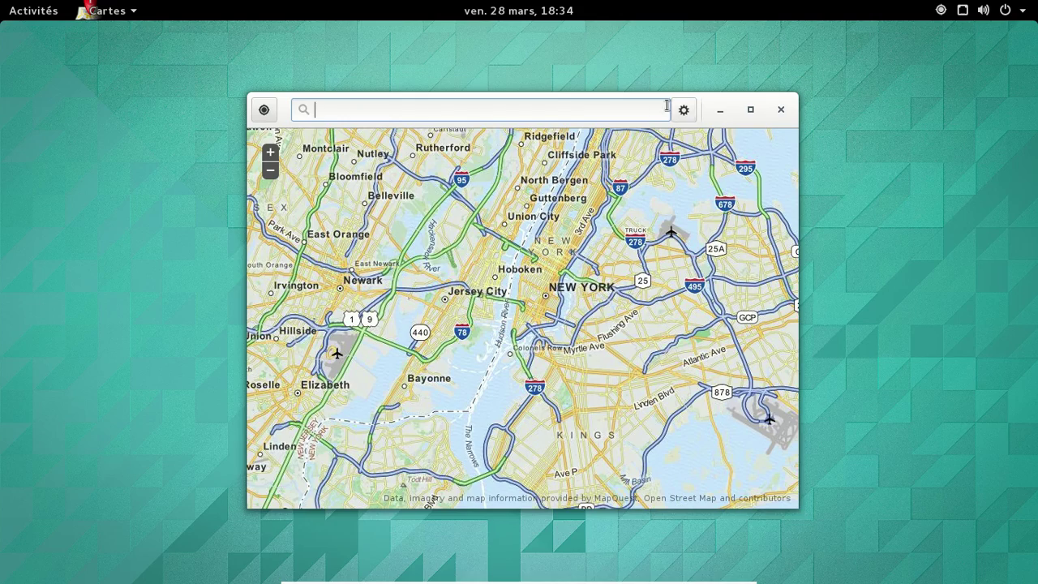
pyautogui.click(266, 109)
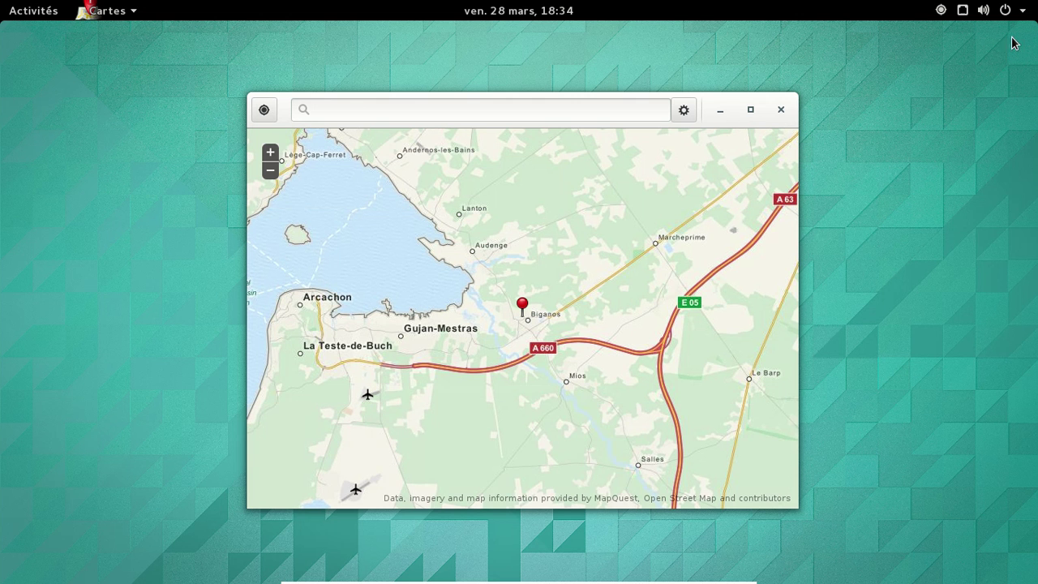
pyautogui.click(781, 110)
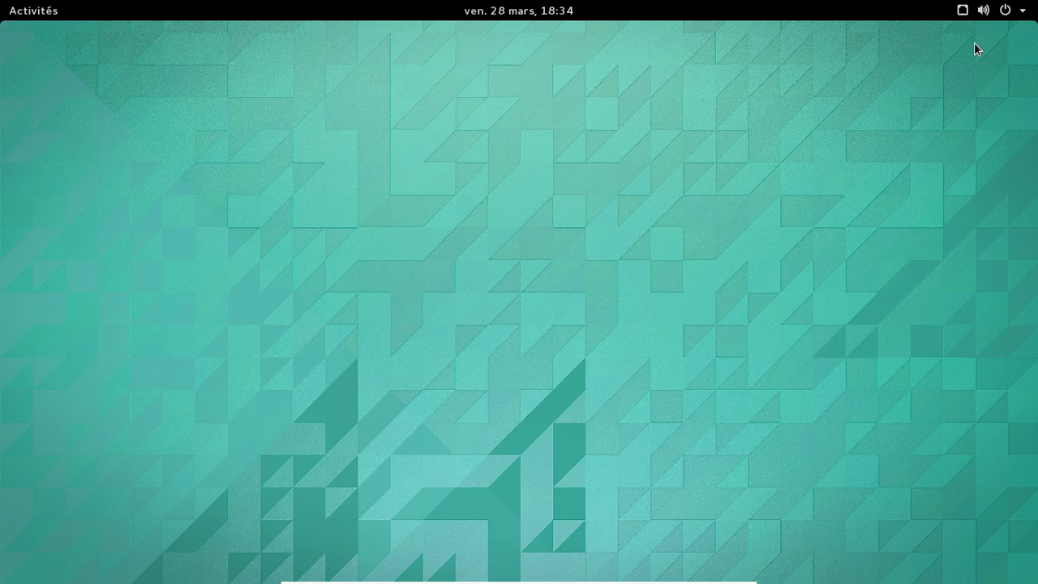
# Step: Switch Localisation to Éteindre in the system menu, then confirm it reads Désactivé
pyautogui.click(1005, 12)
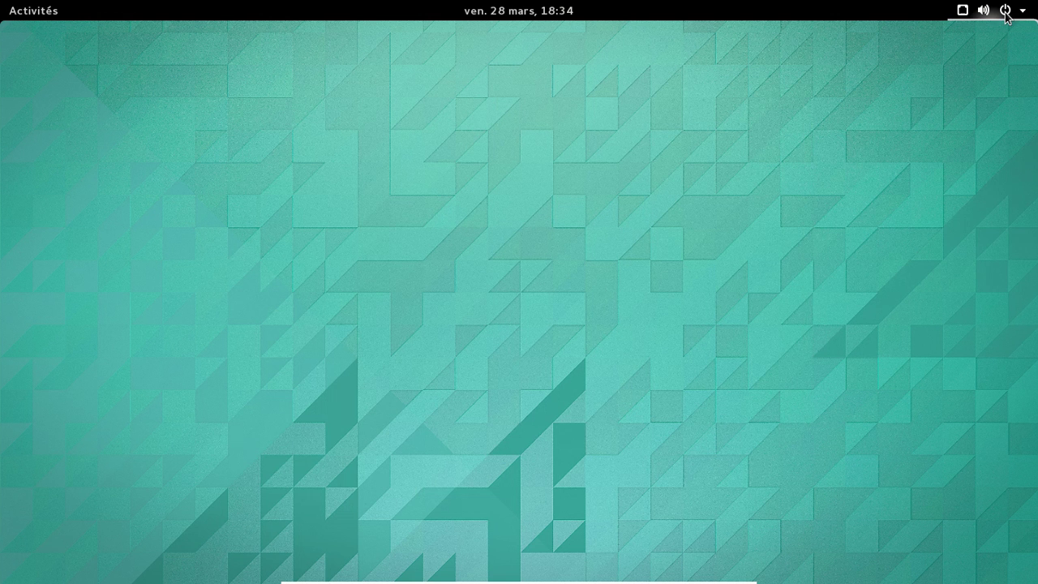
pyautogui.click(944, 133)
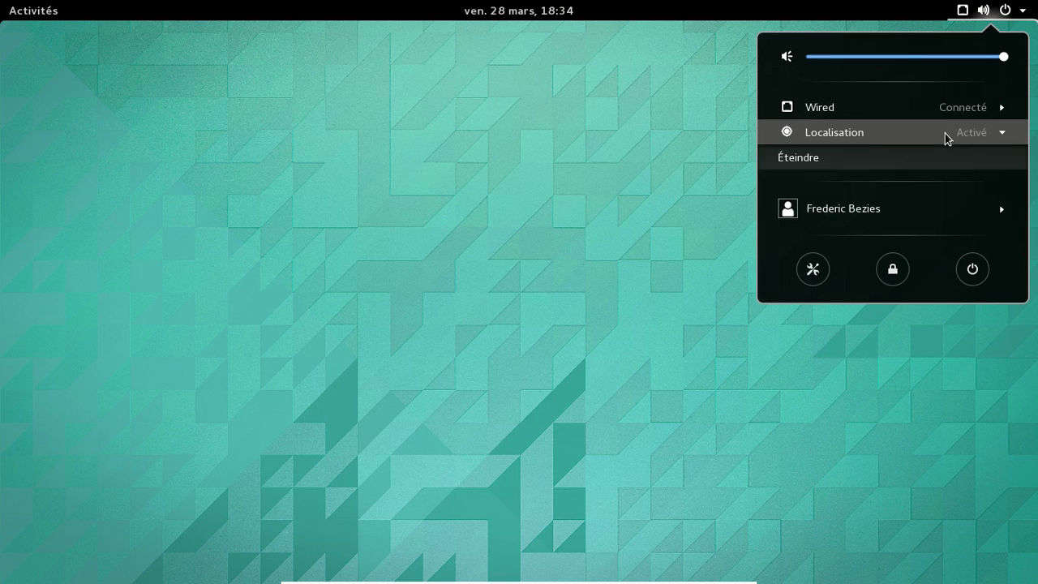
pyautogui.click(864, 159)
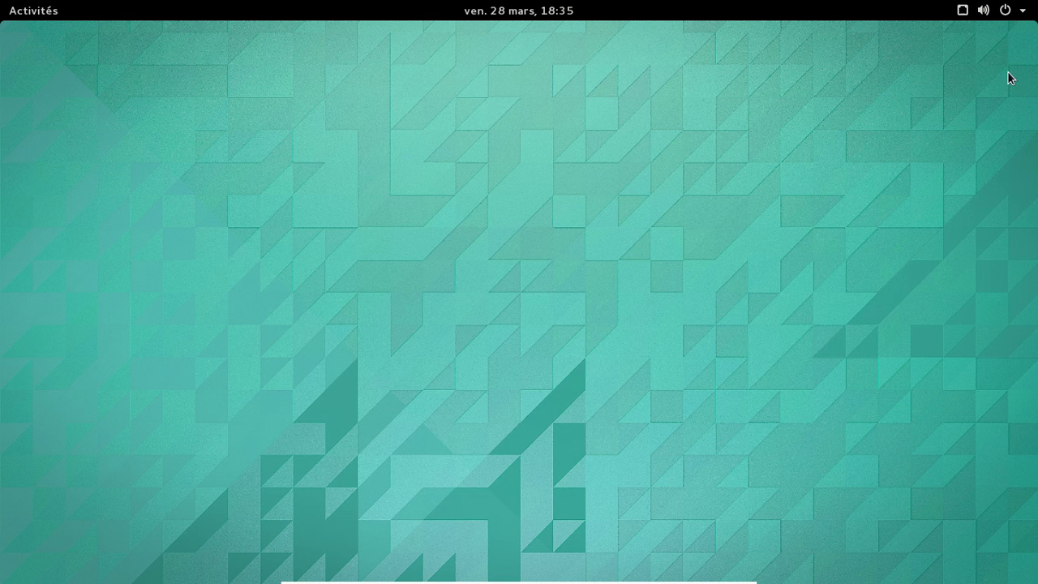
pyautogui.click(1007, 10)
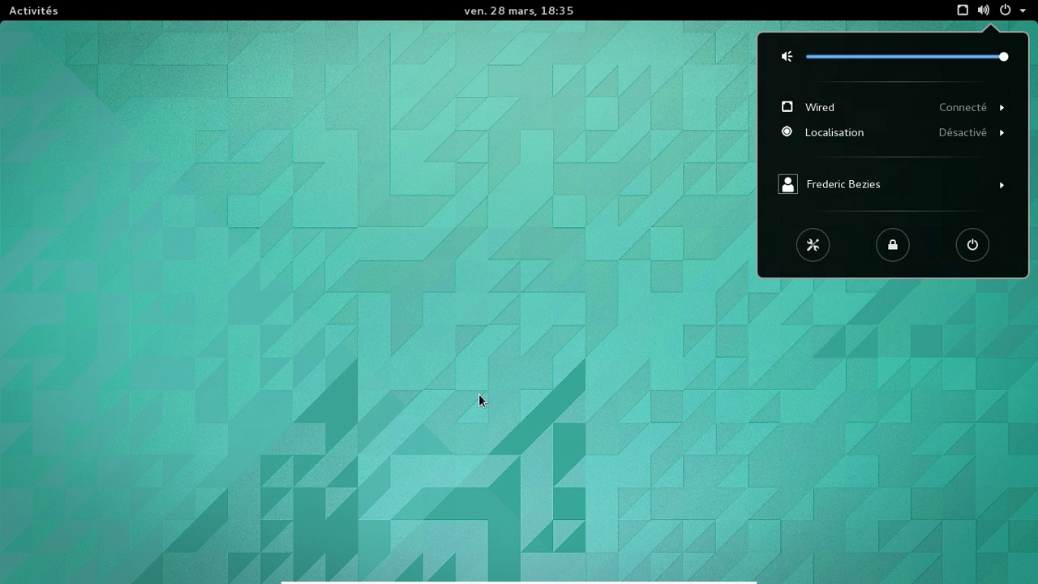
pyautogui.click(243, 227)
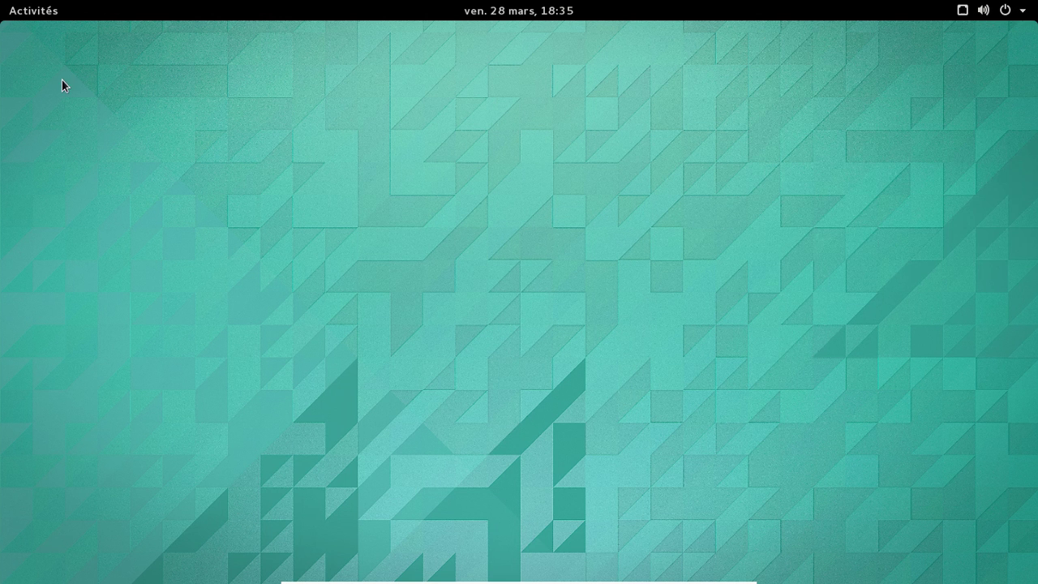
# Step: Launch Cartes by searching 'cart' in the Activities overview
pyautogui.click(16, 13)
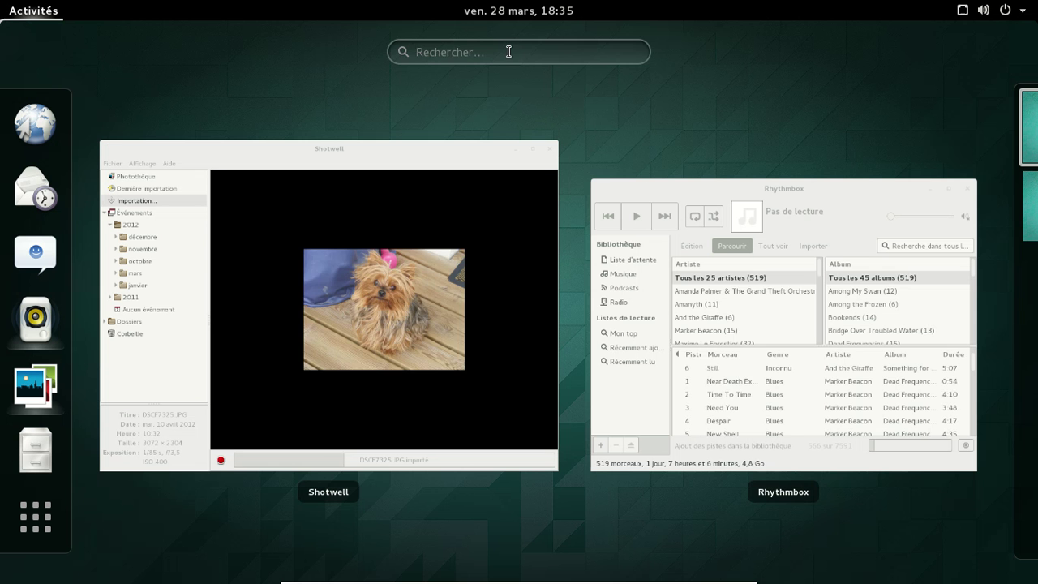
pyautogui.write('cart')
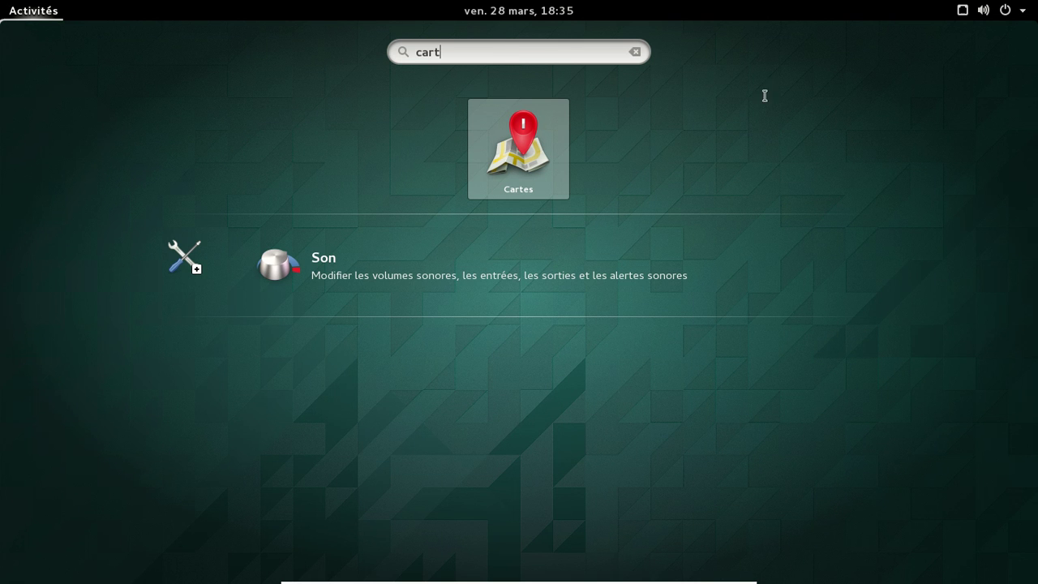
pyautogui.click(560, 150)
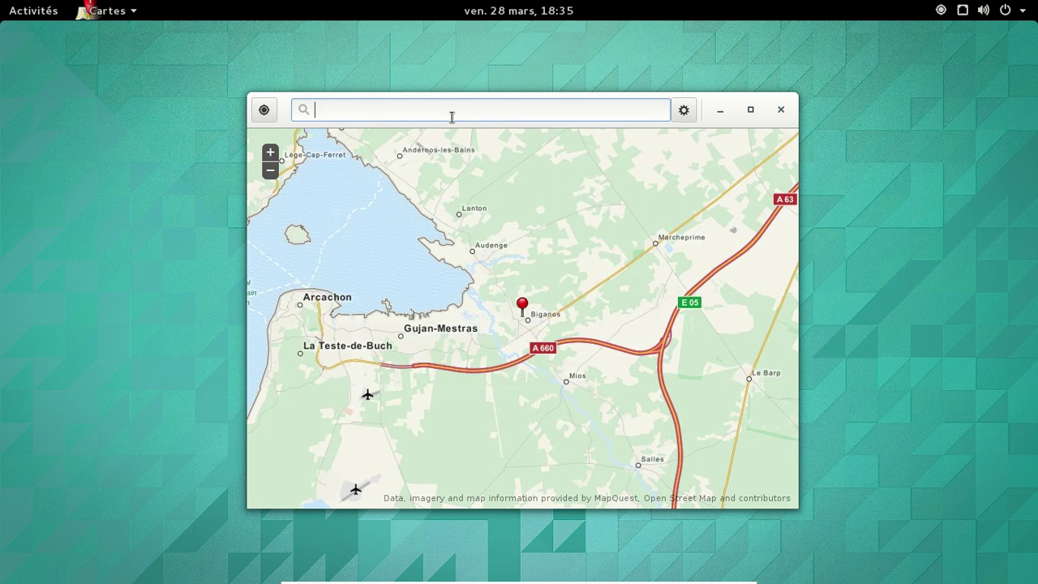
# Step: Search 'paris' and go to Paris, Île-de-France, then return to the current location
pyautogui.write('paris')
pyautogui.press('Return')
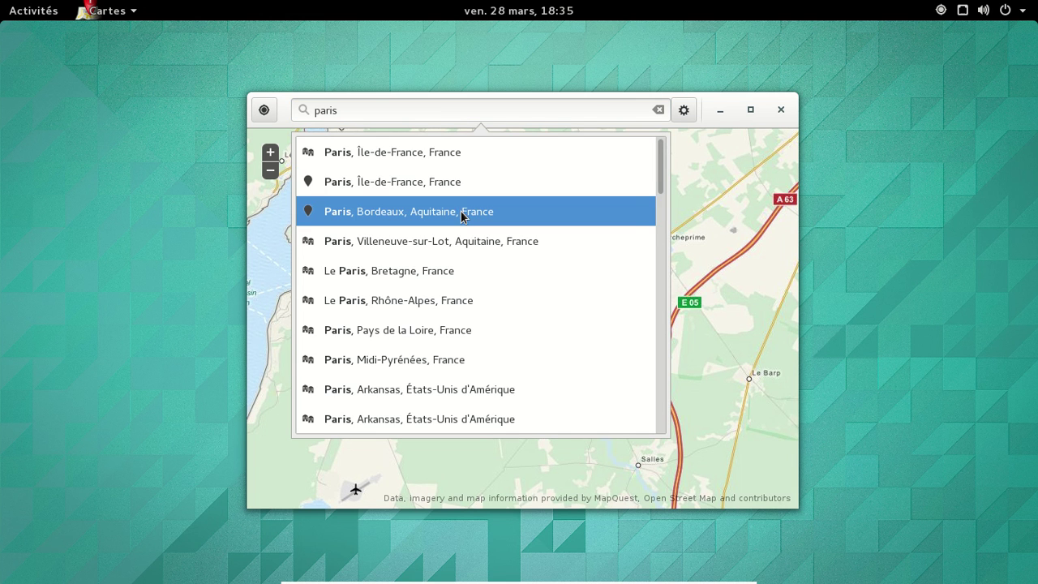
pyautogui.click(454, 156)
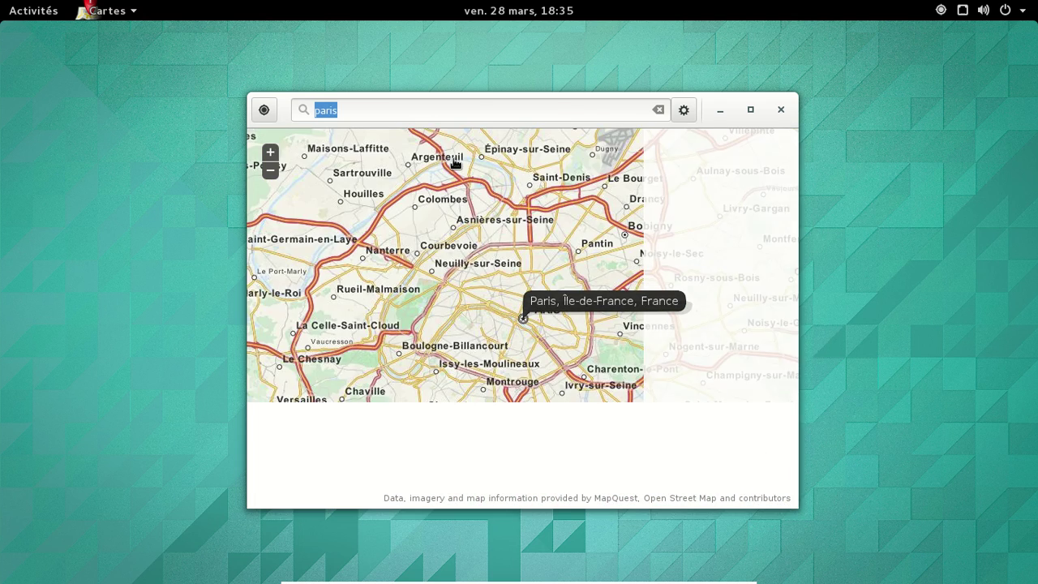
pyautogui.click(657, 110)
pyautogui.click(269, 113)
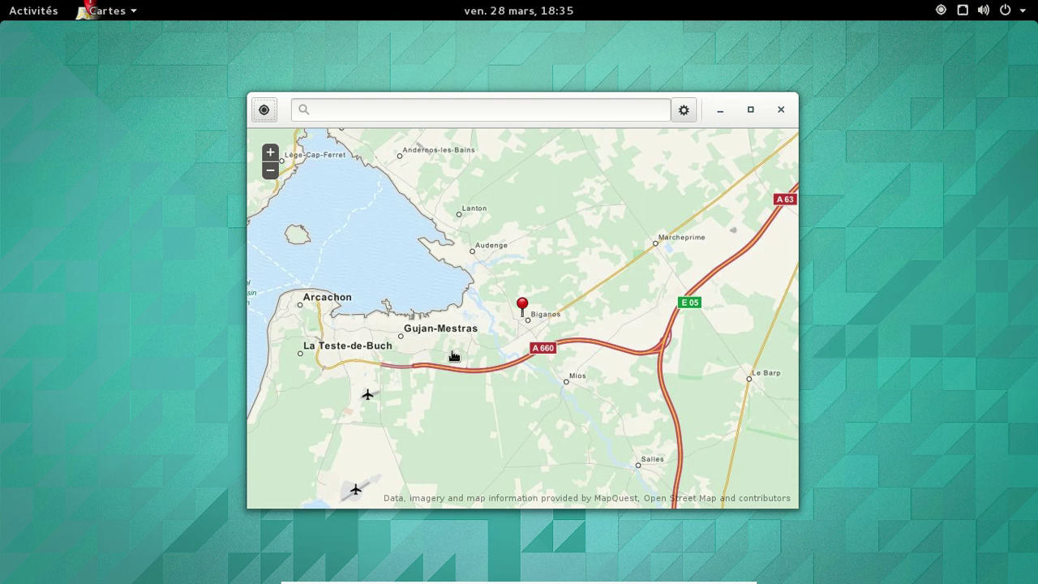
# Step: View Cartes' À propos information, then quit Maps from the application menu
pyautogui.click(109, 11)
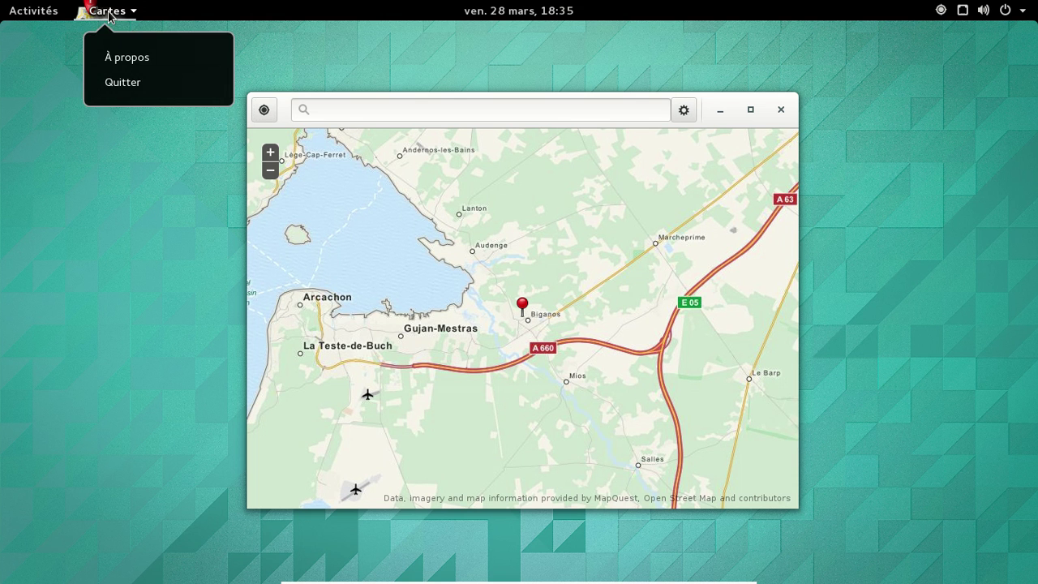
pyautogui.click(151, 63)
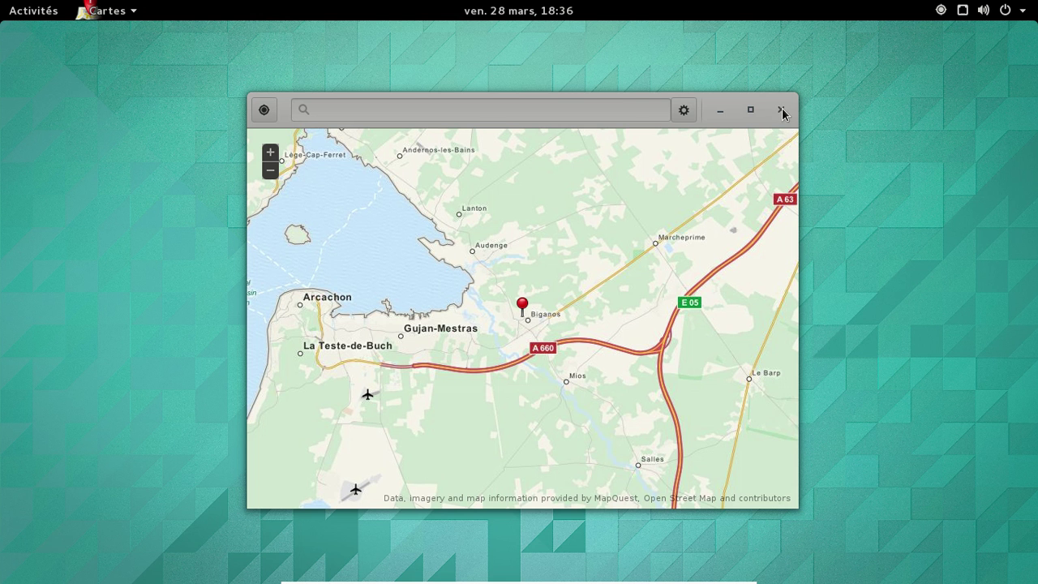
pyautogui.click(128, 16)
pyautogui.click(123, 83)
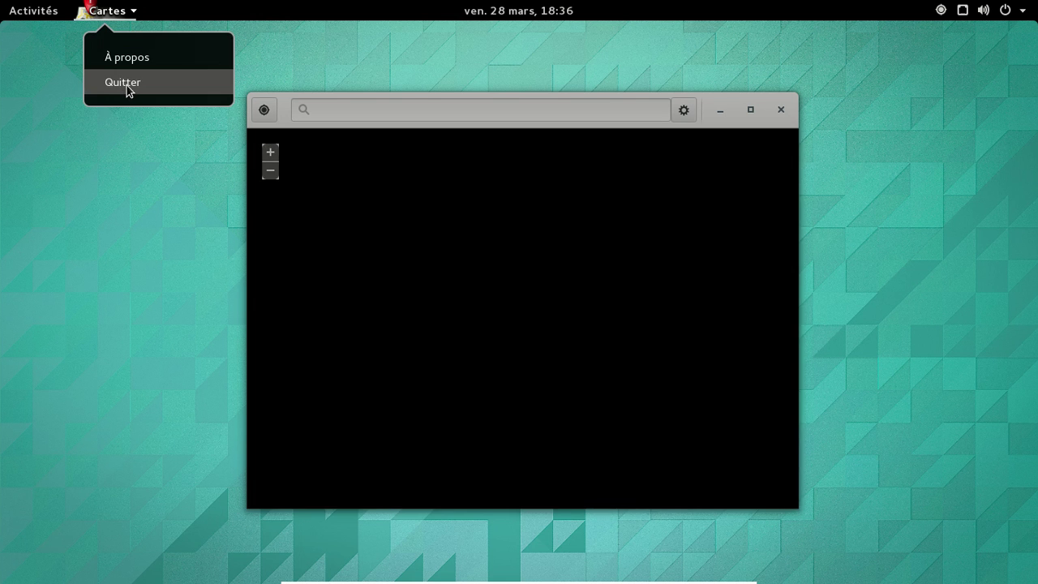
# Step: Bring Rhythmbox forward, enlarge its window, and close it
pyautogui.click(50, 13)
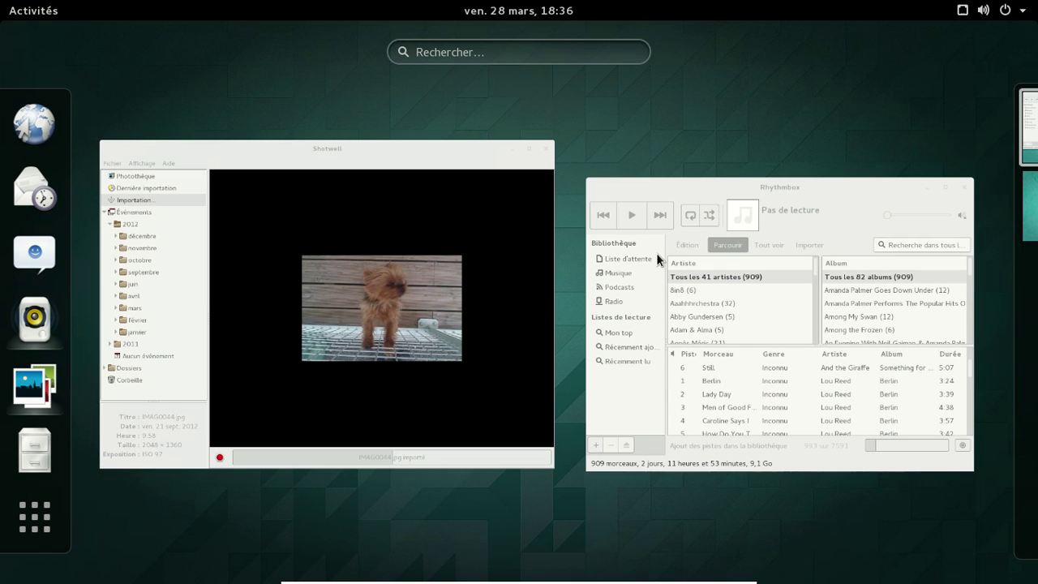
pyautogui.click(656, 253)
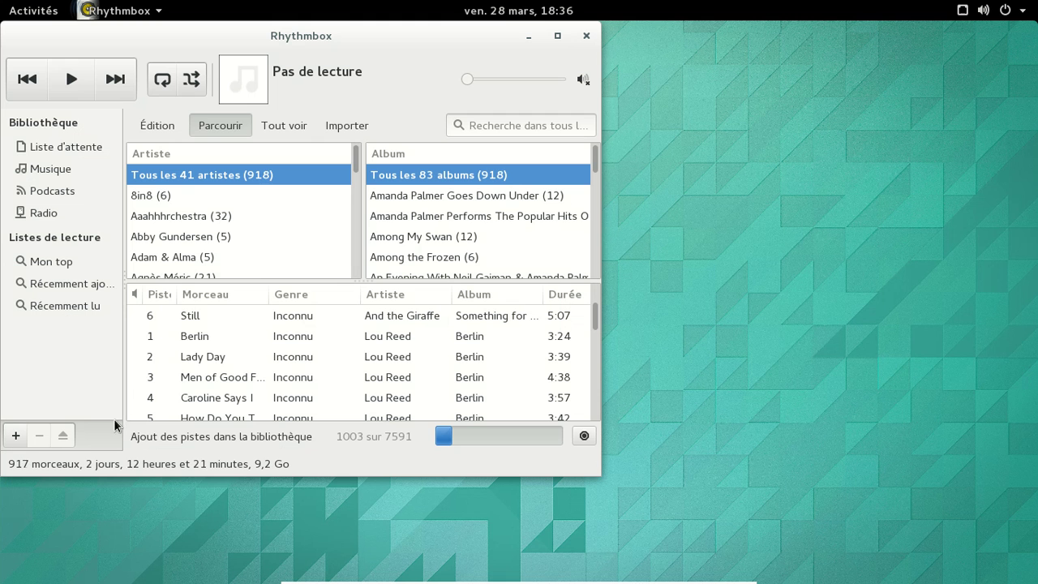
pyautogui.moveTo(600, 464); pyautogui.dragTo(843, 517)
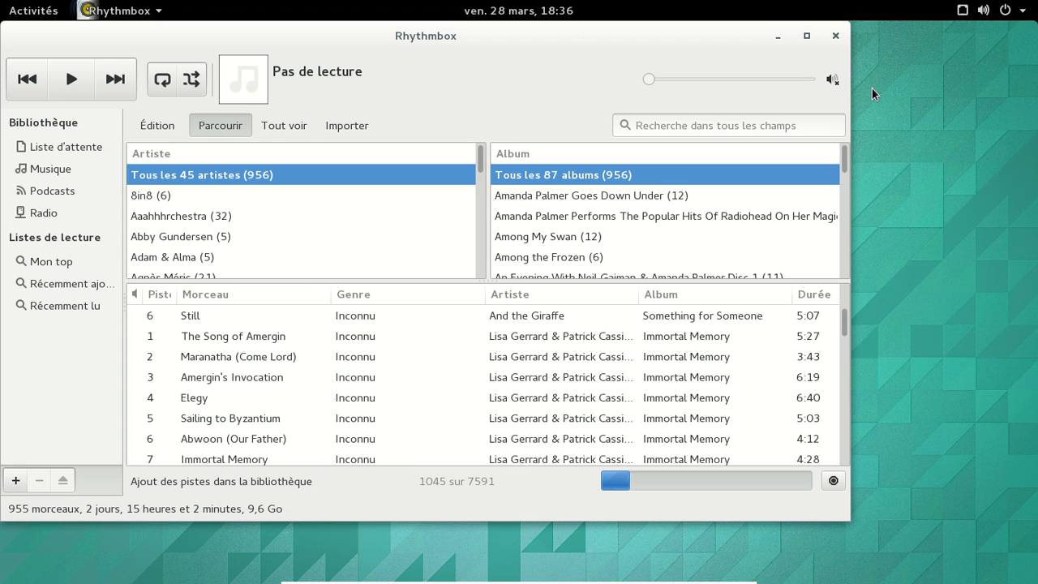
pyautogui.click(831, 41)
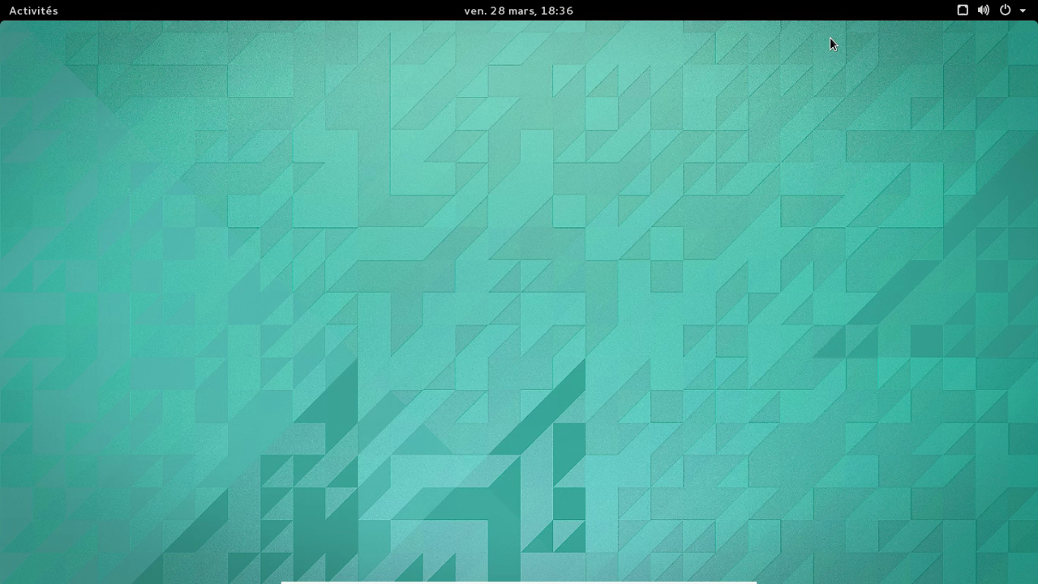
# Step: Bring Shotwell forward, collapse and re-expand Événements, then close Shotwell
pyautogui.click(47, 11)
pyautogui.click(47, 10)
pyautogui.click(22, 17)
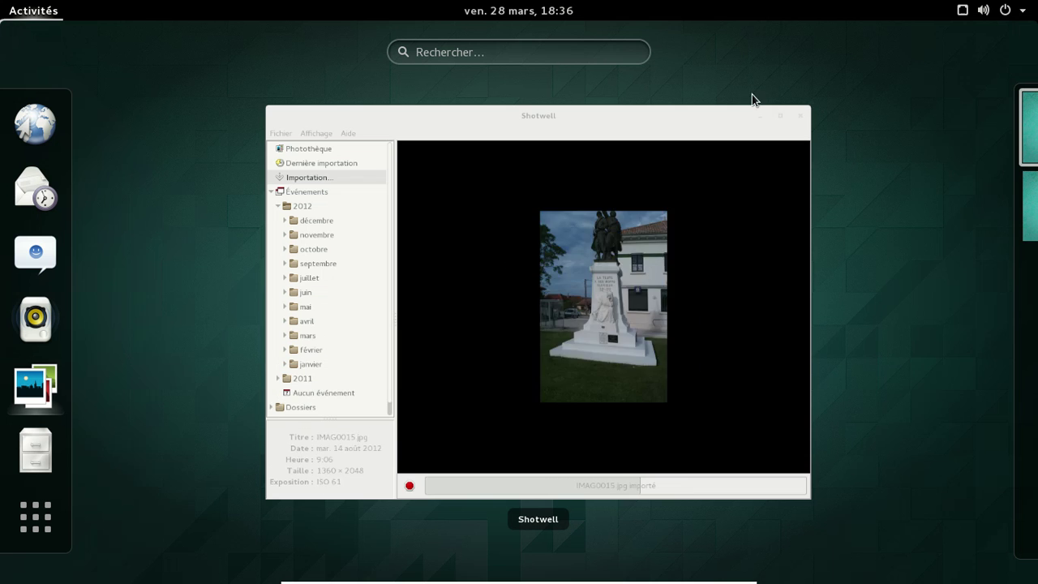
pyautogui.click(456, 207)
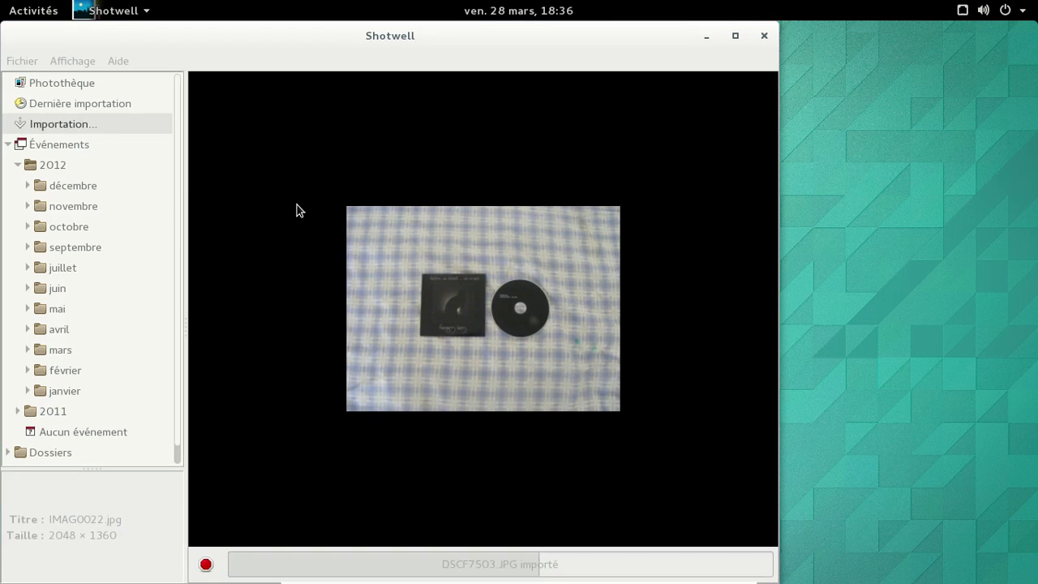
pyautogui.click(8, 144)
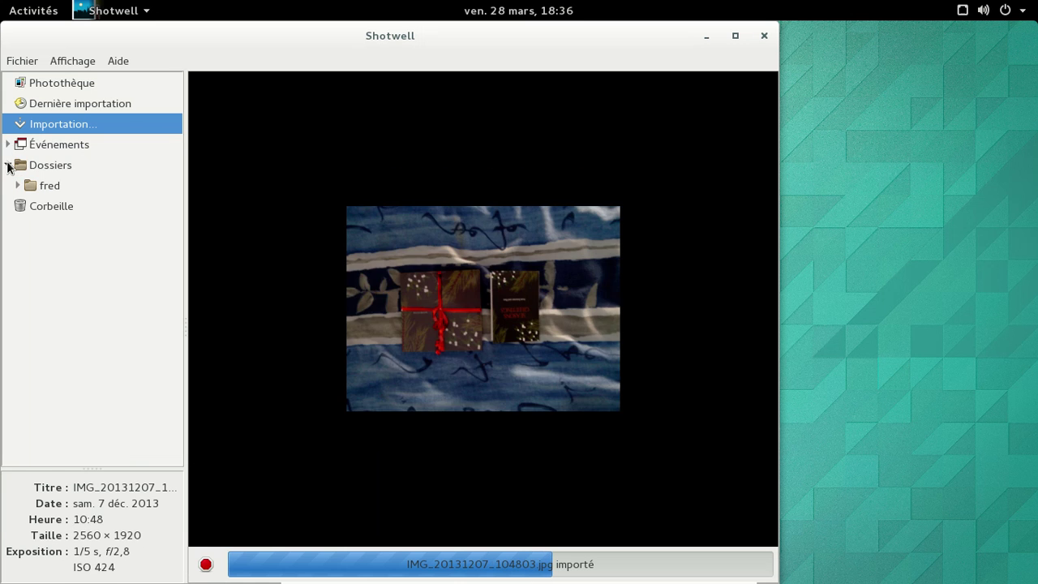
pyautogui.click(8, 144)
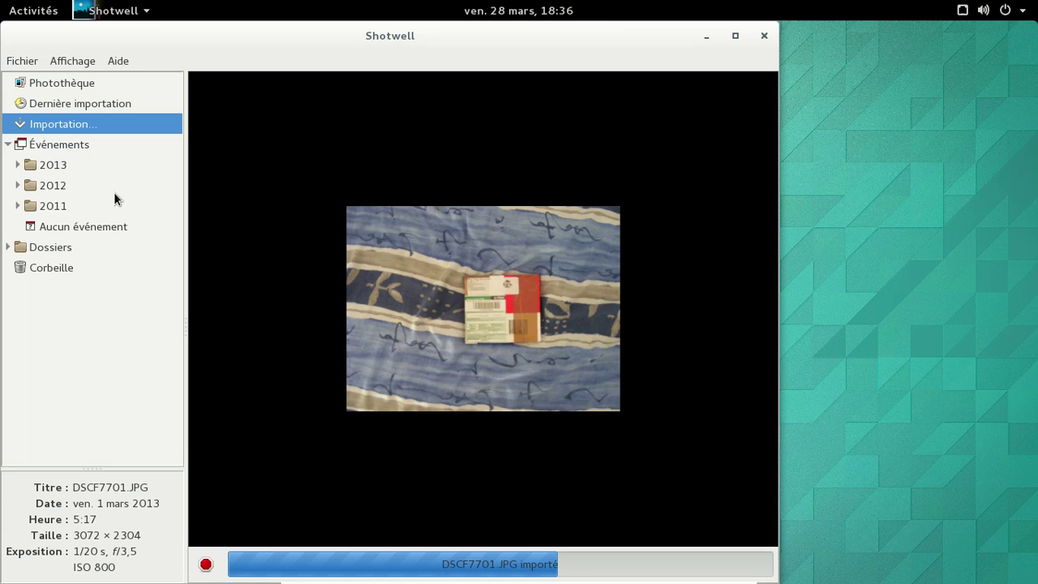
pyautogui.click(765, 38)
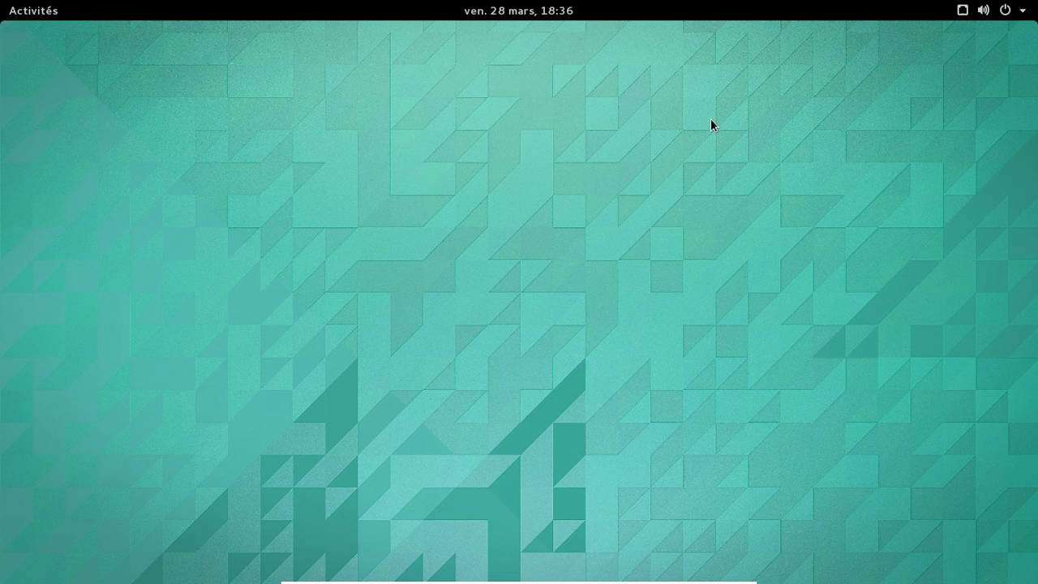
# Step: Launch the Files manager from the dash, showing the home folder
pyautogui.click(43, 13)
pyautogui.click(460, 40)
pyautogui.click(495, 14)
pyautogui.click(495, 15)
pyautogui.click(44, 16)
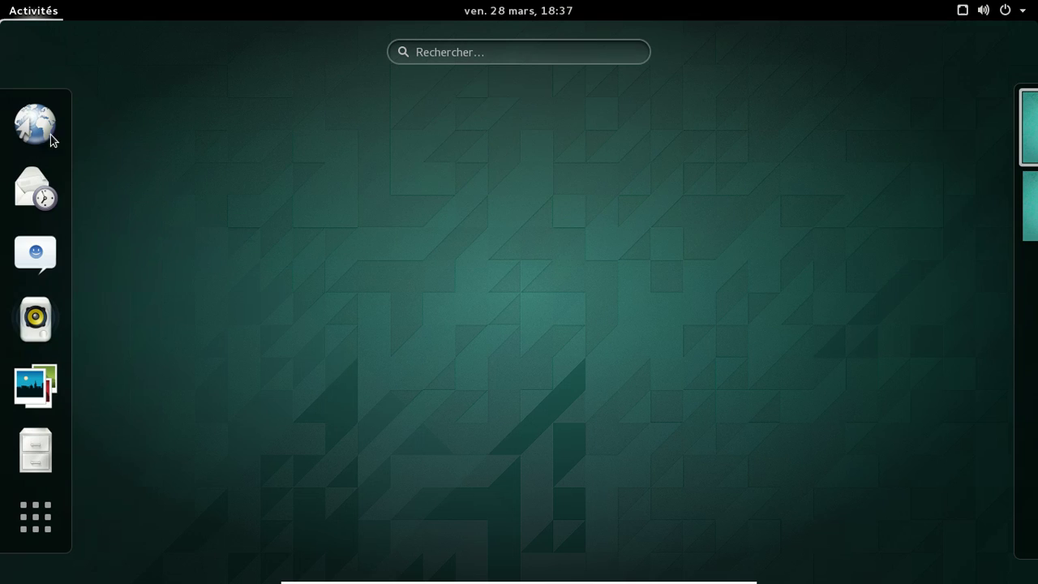
pyautogui.click(43, 442)
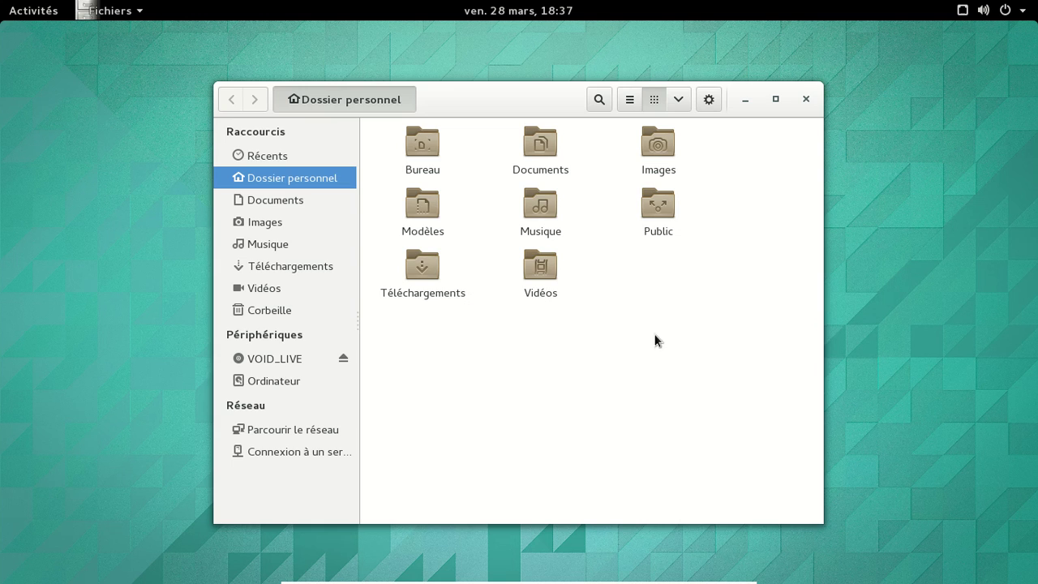
# Step: Open a terminal in the home folder via Ouvrir dans un terminal, then close it
pyautogui.rightClick(644, 285)
pyautogui.click(689, 329)
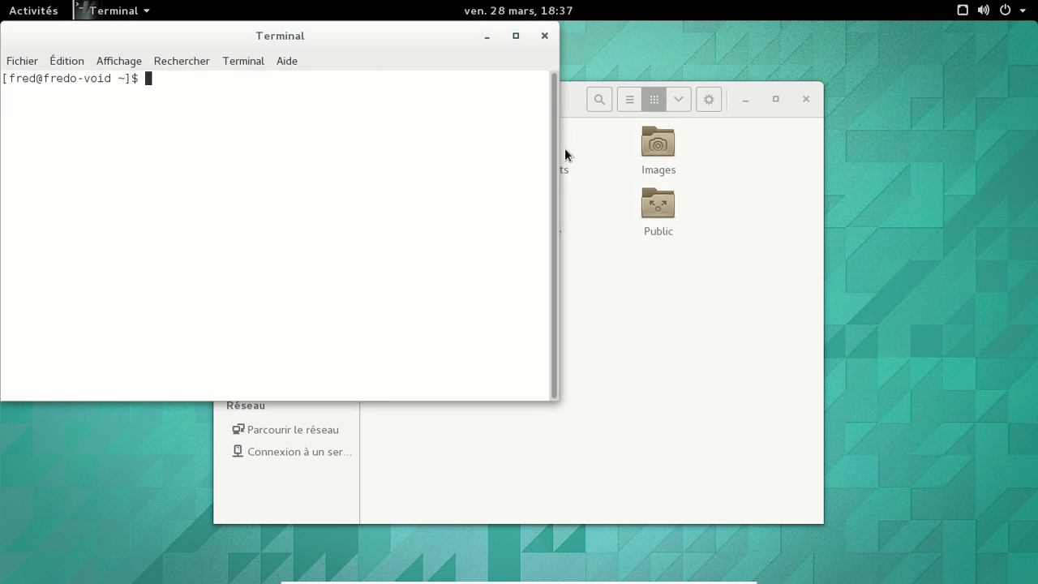
pyautogui.click(544, 36)
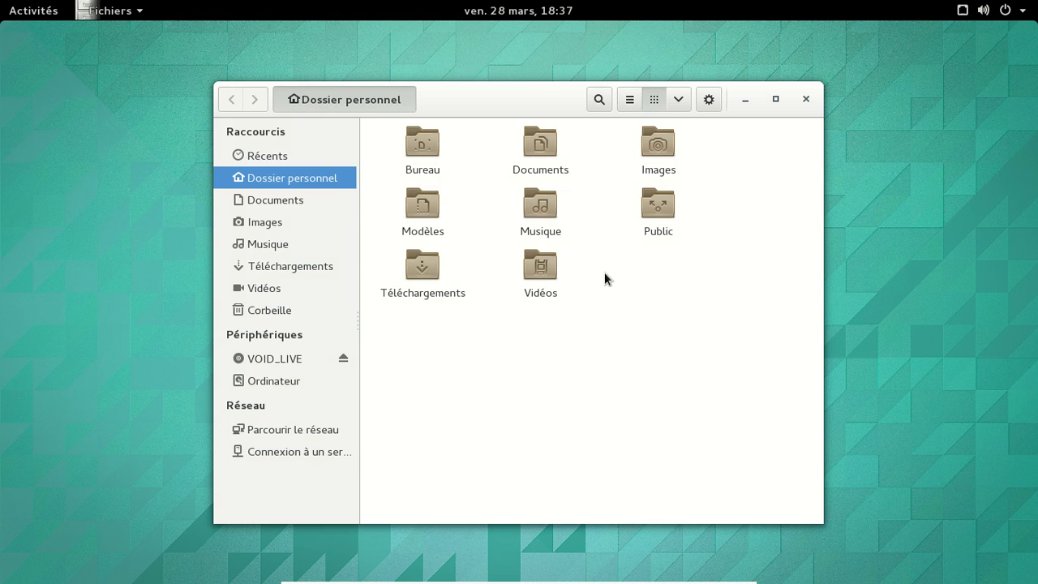
# Step: Open Téléchargements and move the 2011 folder to the trash
pyautogui.doubleClick(426, 279)
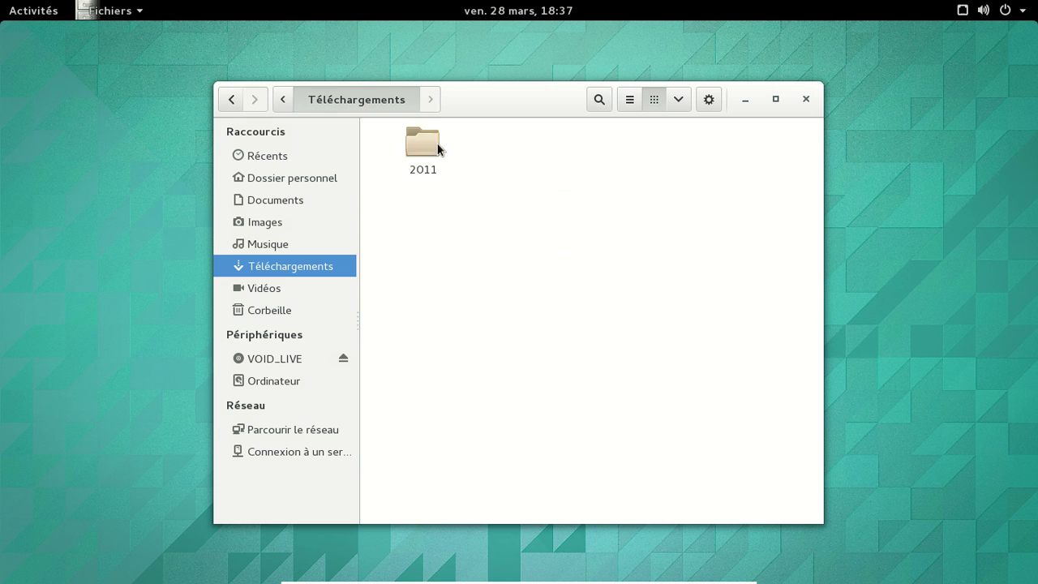
pyautogui.click(427, 151)
pyautogui.rightClick(427, 152)
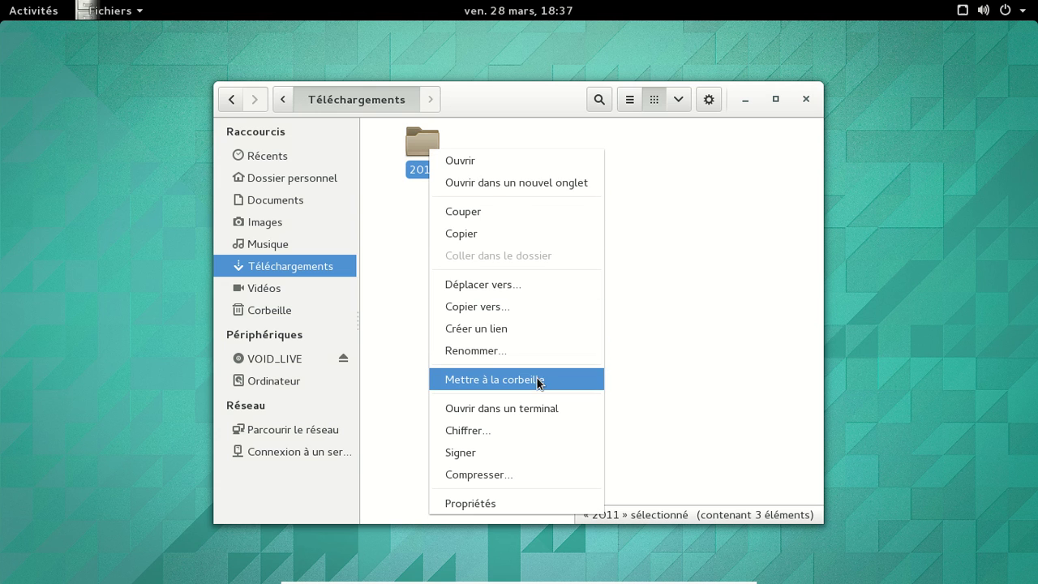
pyautogui.click(459, 171)
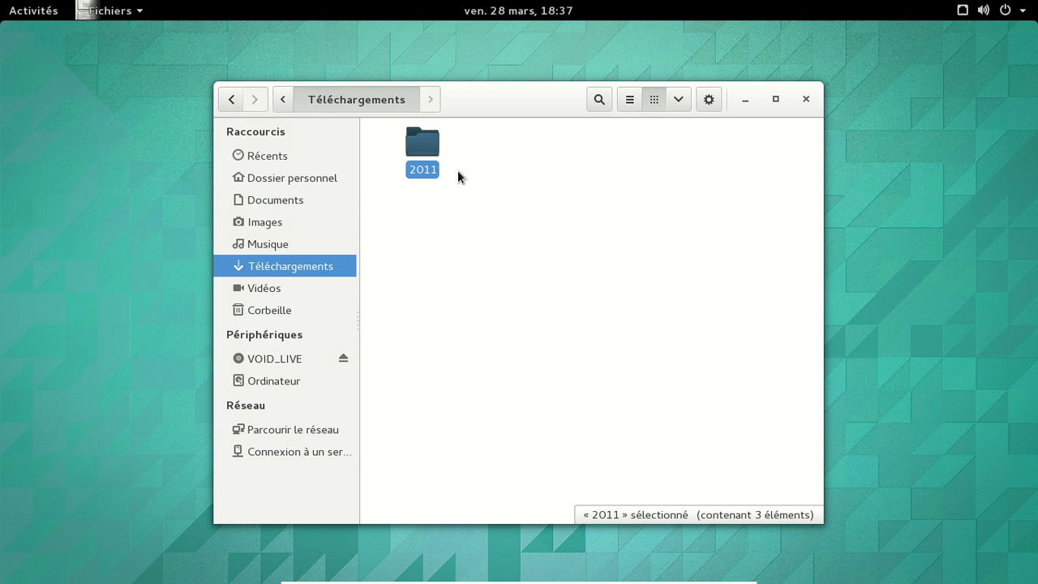
pyautogui.rightClick(424, 153)
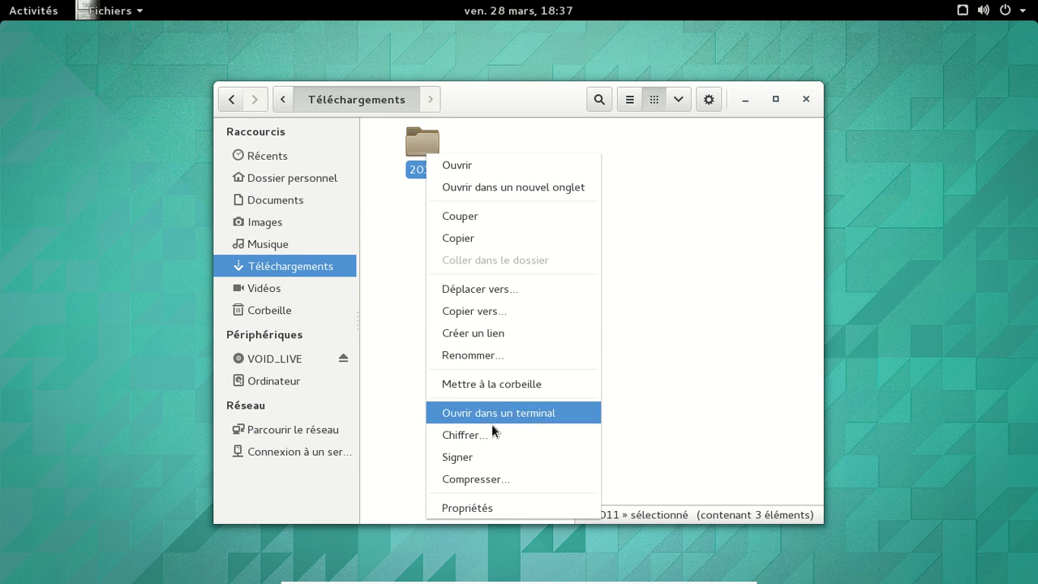
pyautogui.click(499, 381)
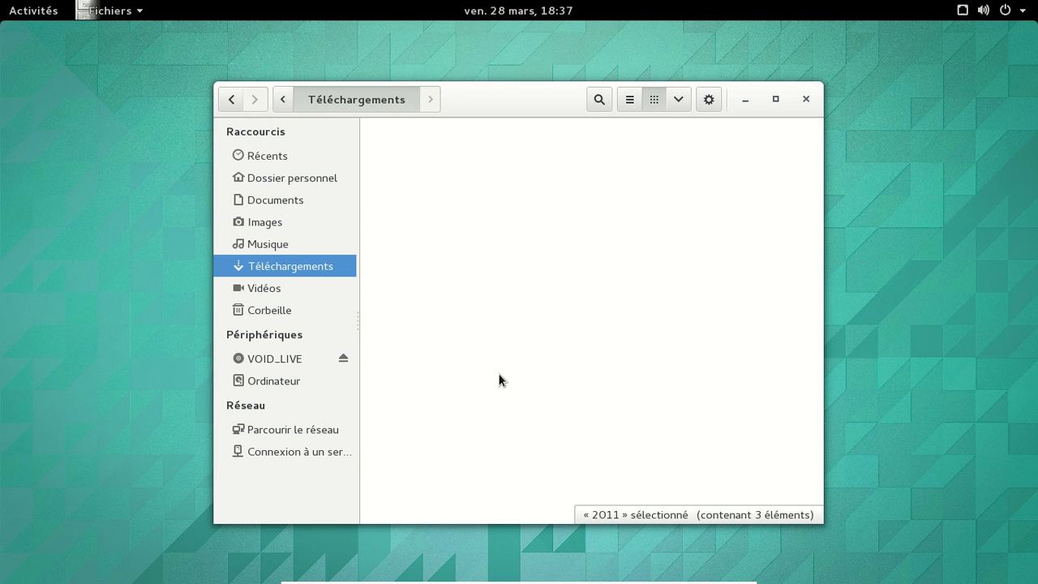
# Step: Drag 2011 back from the trash into Téléchargements, then trash it again
pyautogui.click(287, 311)
pyautogui.moveTo(430, 173); pyautogui.dragTo(306, 266)
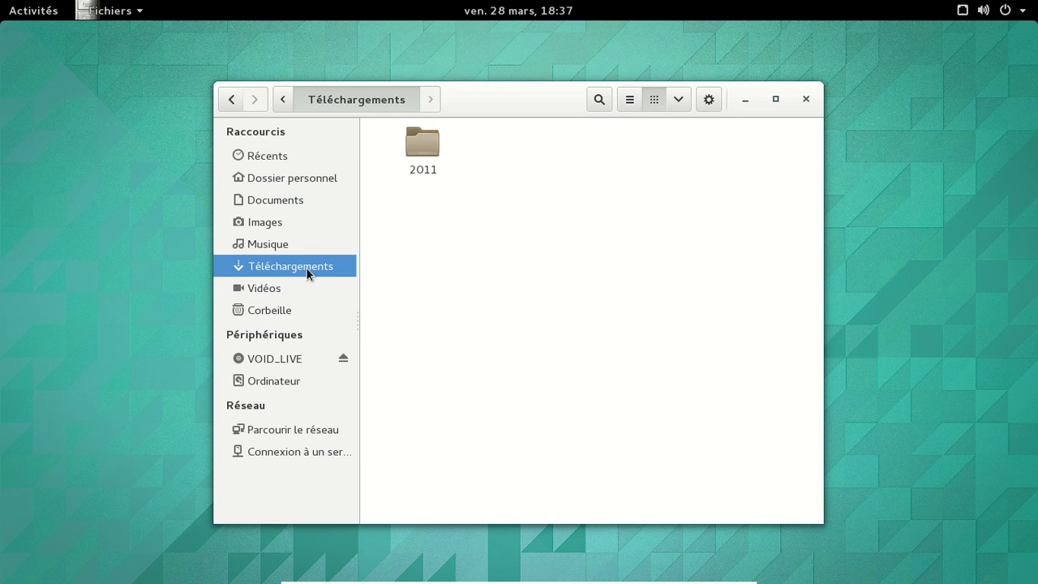
pyautogui.rightClick(433, 150)
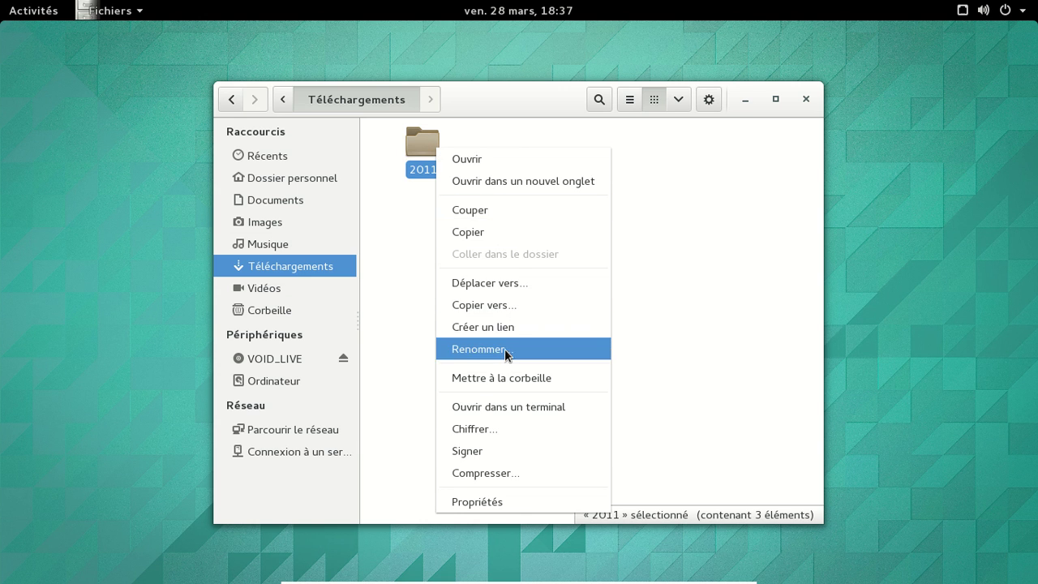
pyautogui.click(506, 377)
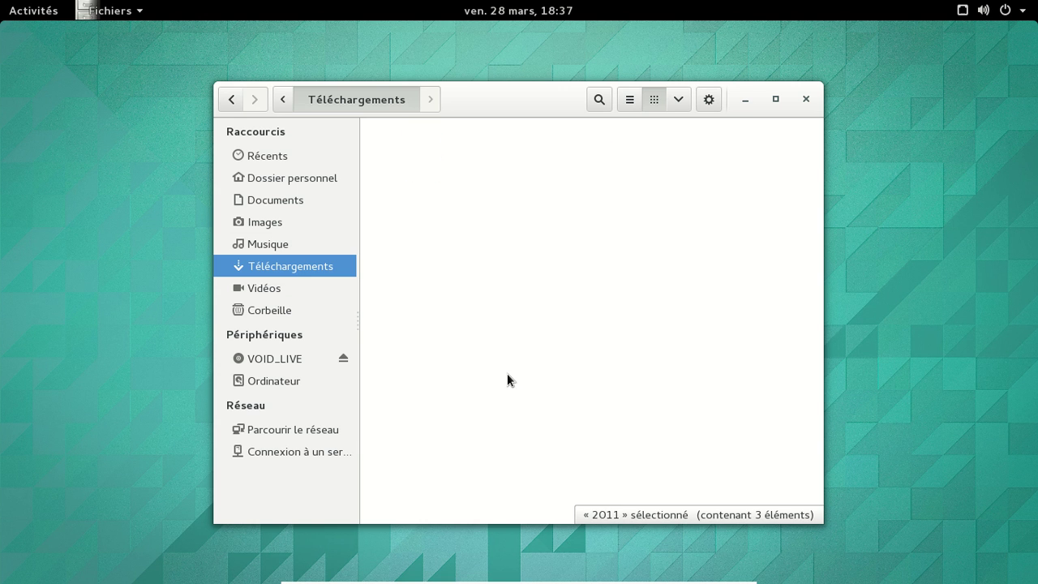
# Step: Empty the trash with Vider la corbeille, confirm, and close the file manager
pyautogui.rightClick(275, 310)
pyautogui.click(340, 441)
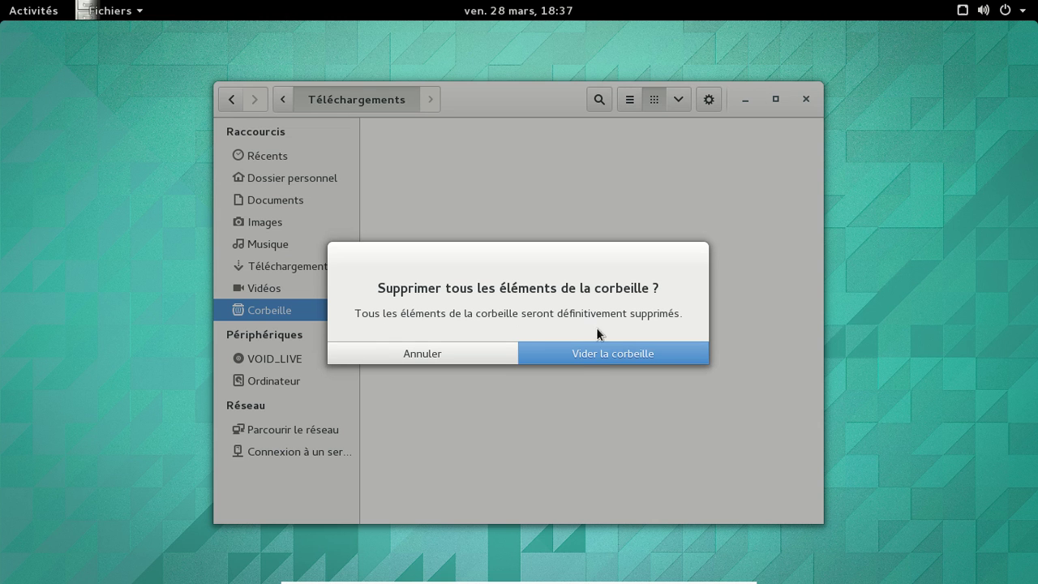
pyautogui.click(592, 358)
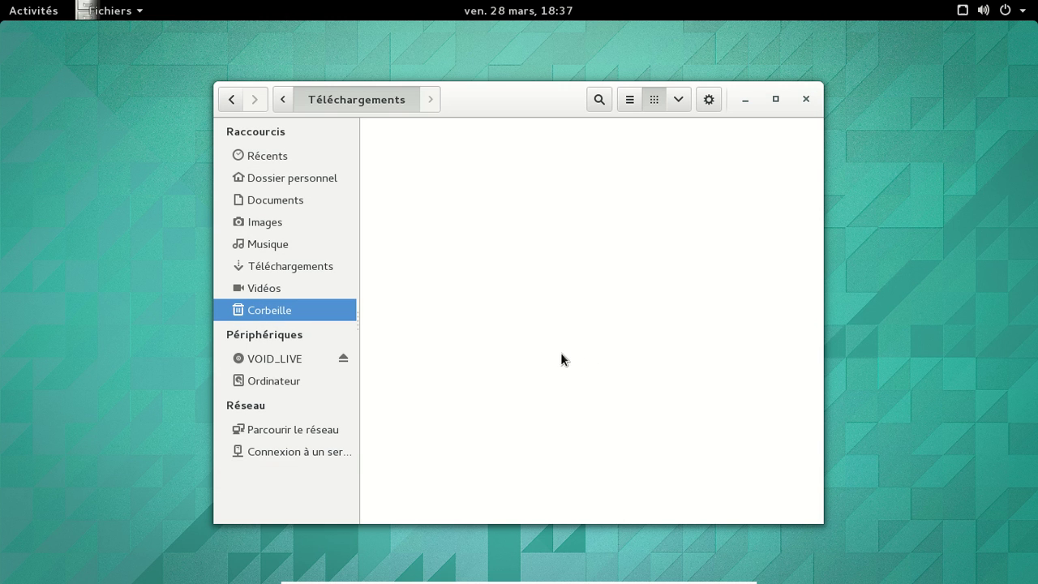
pyautogui.click(806, 101)
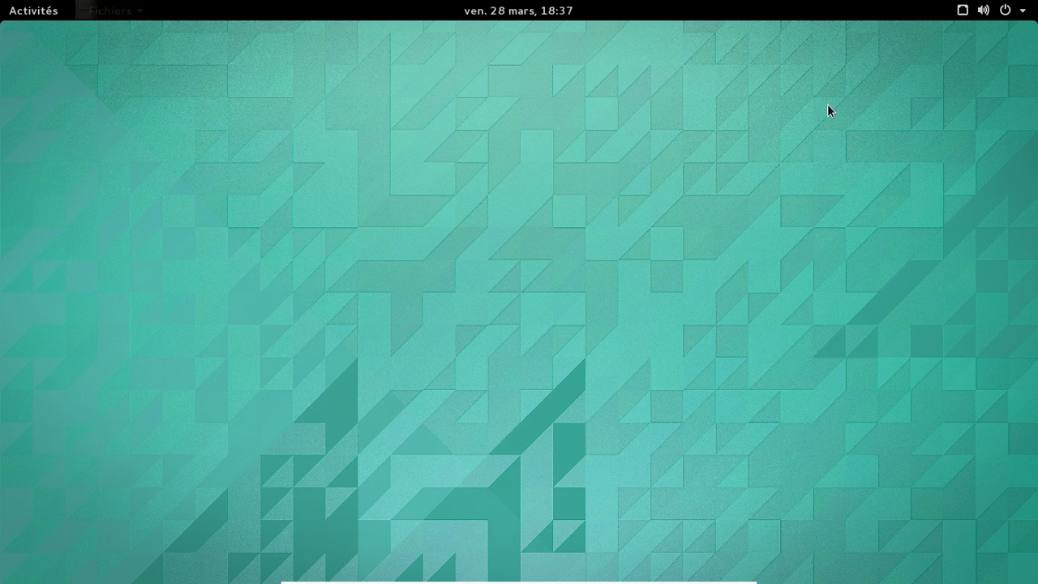
# Step: Choose the power button in the system menu and confirm Éteindre
pyautogui.click(1016, 11)
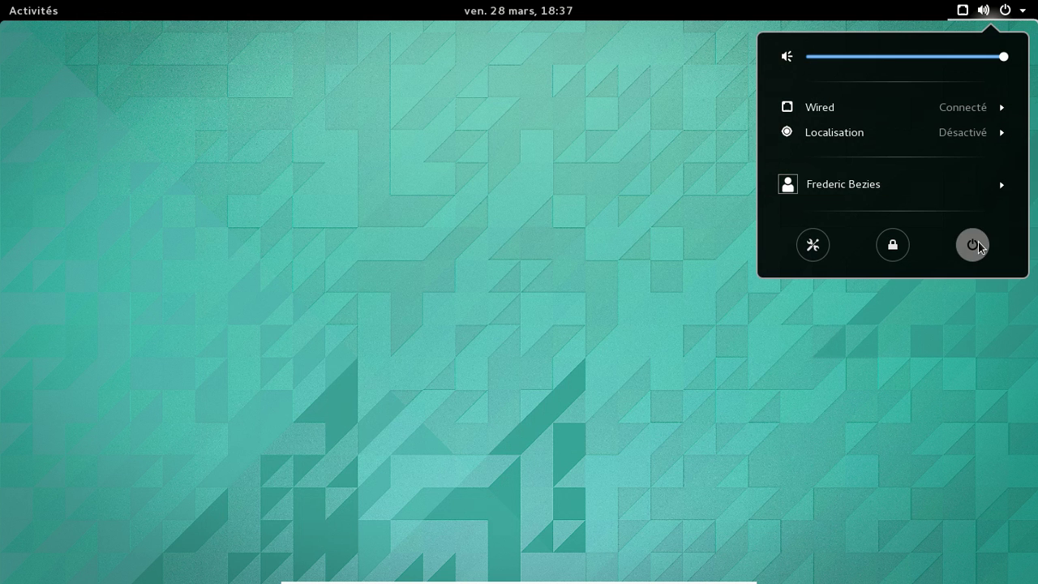
pyautogui.click(973, 245)
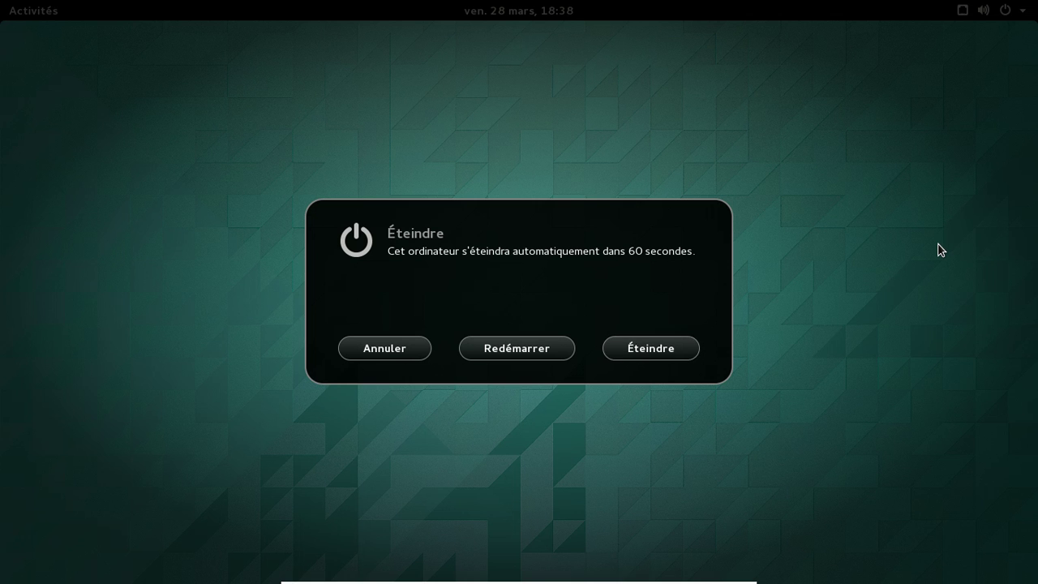
pyautogui.press('Return')
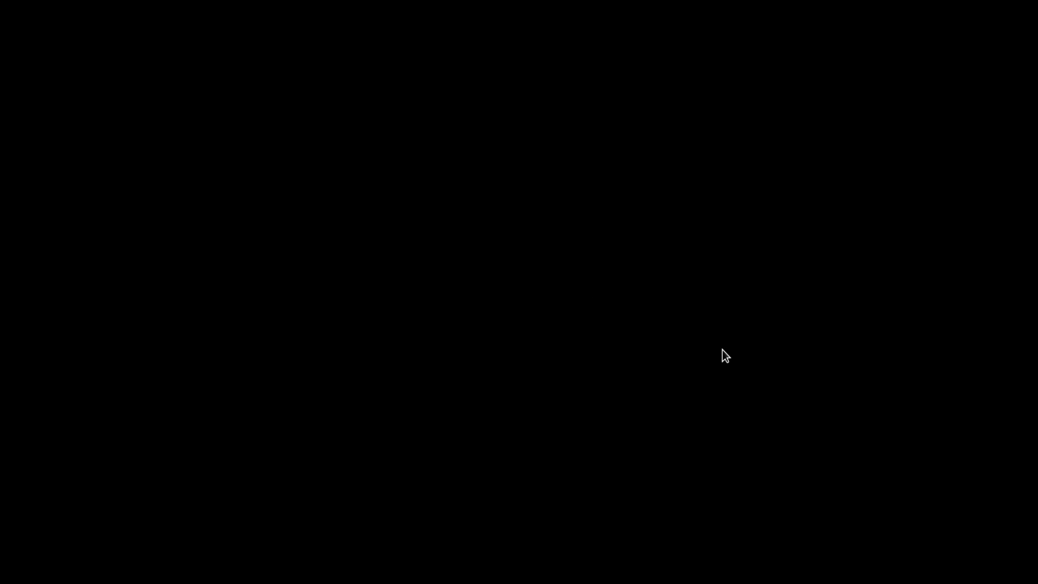